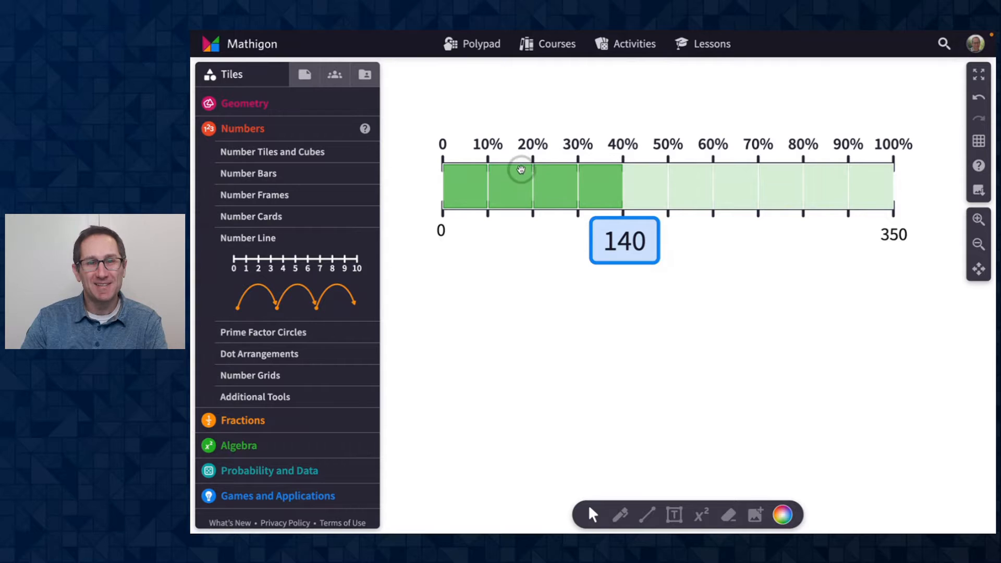
pyautogui.click(559, 194)
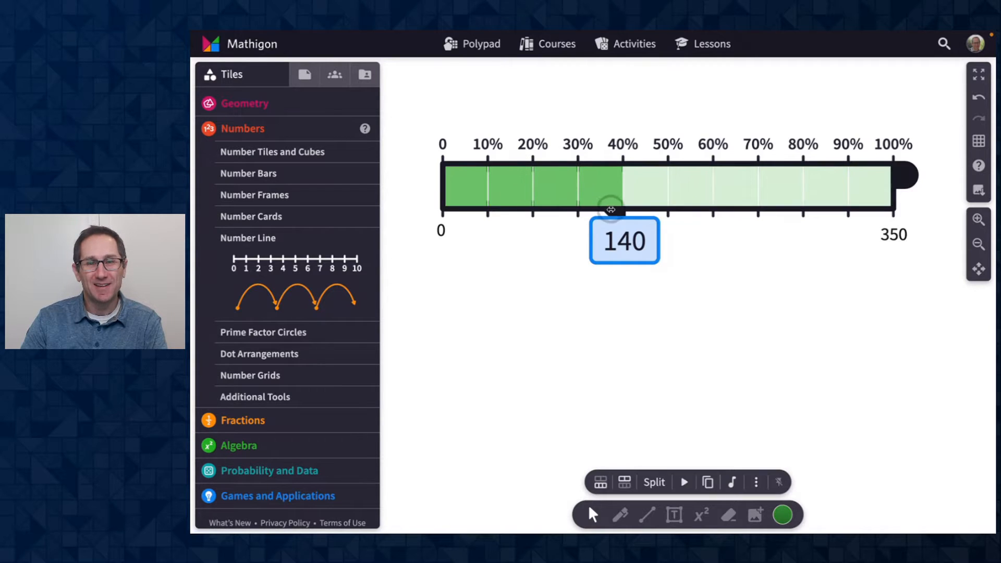
pyautogui.moveTo(611, 209)
pyautogui.mouseDown()
pyautogui.moveTo(543, 210)
pyautogui.moveTo(615, 205)
pyautogui.mouseUp()
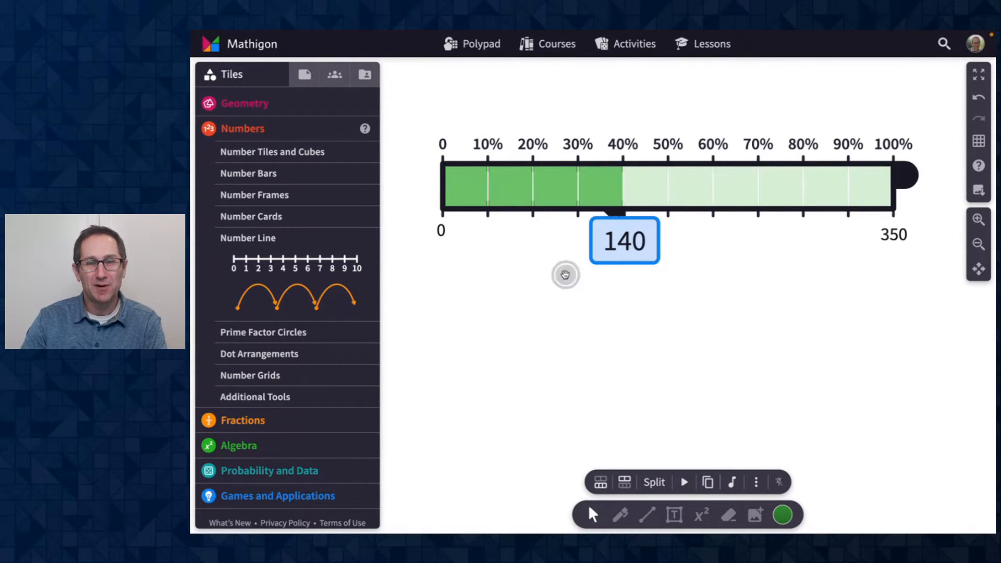
pyautogui.click(571, 276)
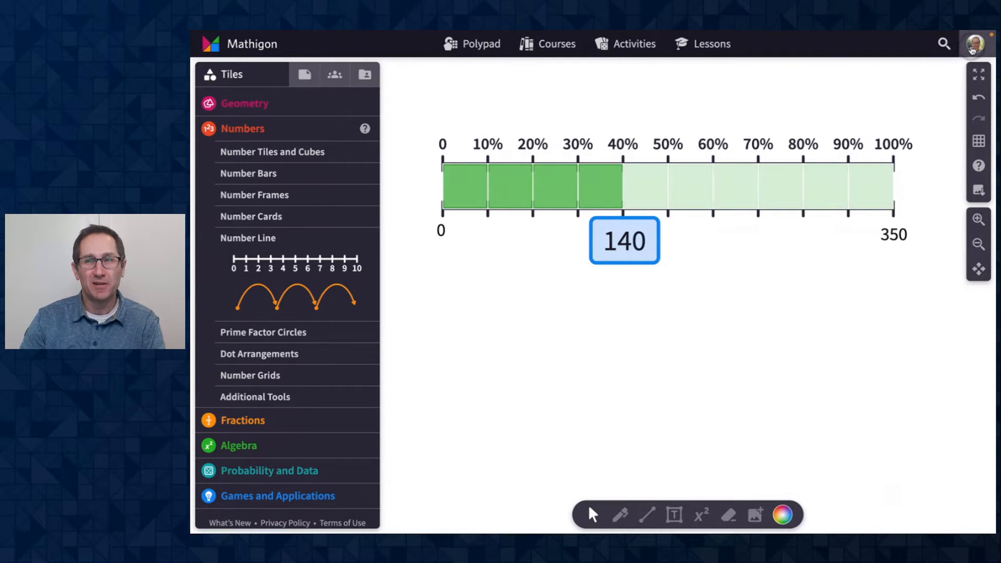
pyautogui.click(975, 47)
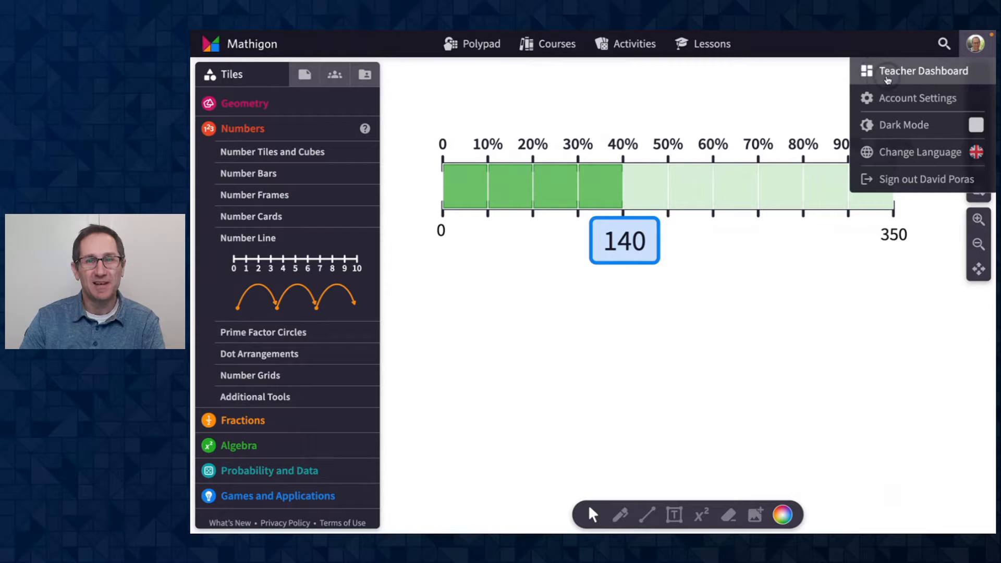
pyautogui.click(723, 103)
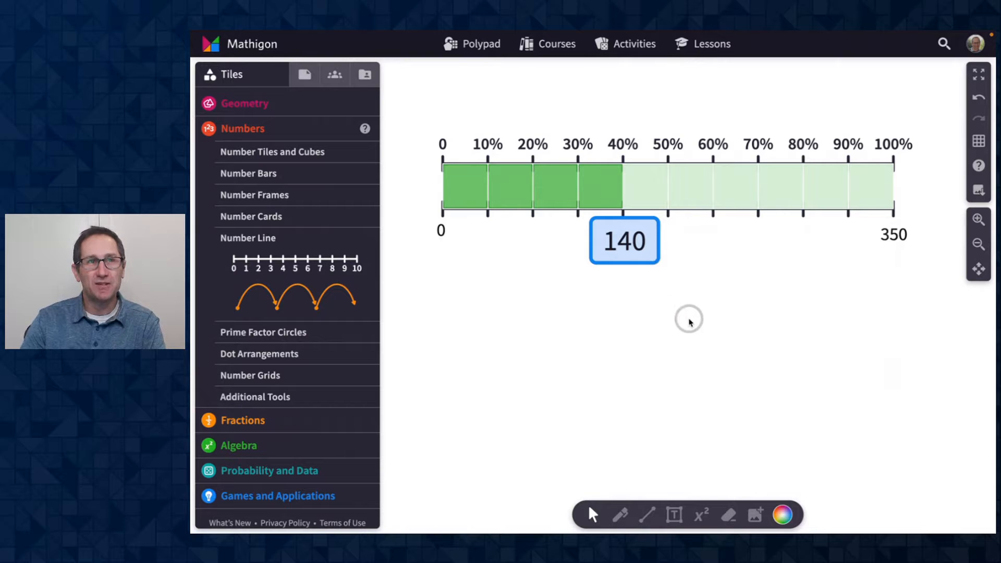
pyautogui.click(975, 46)
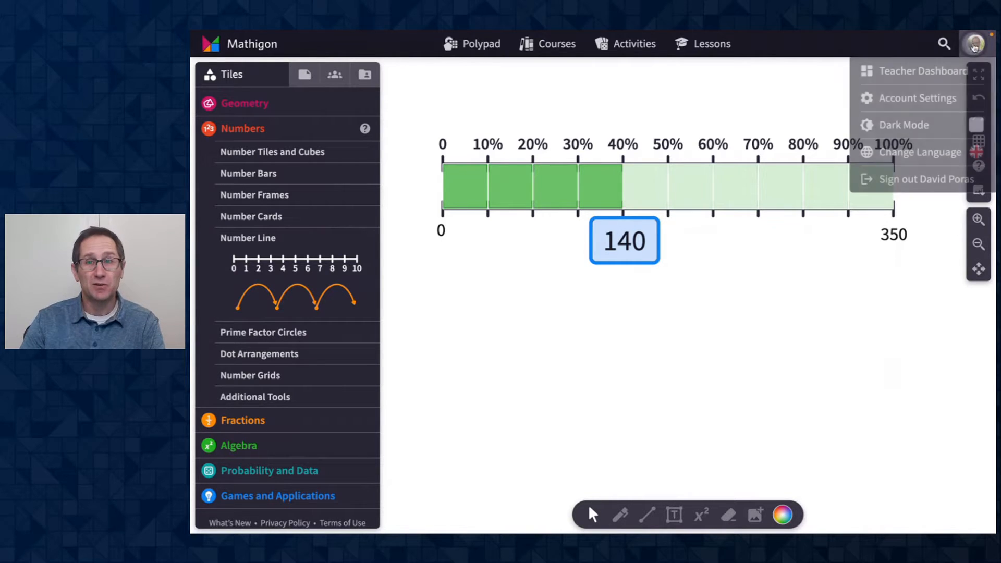
pyautogui.click(916, 100)
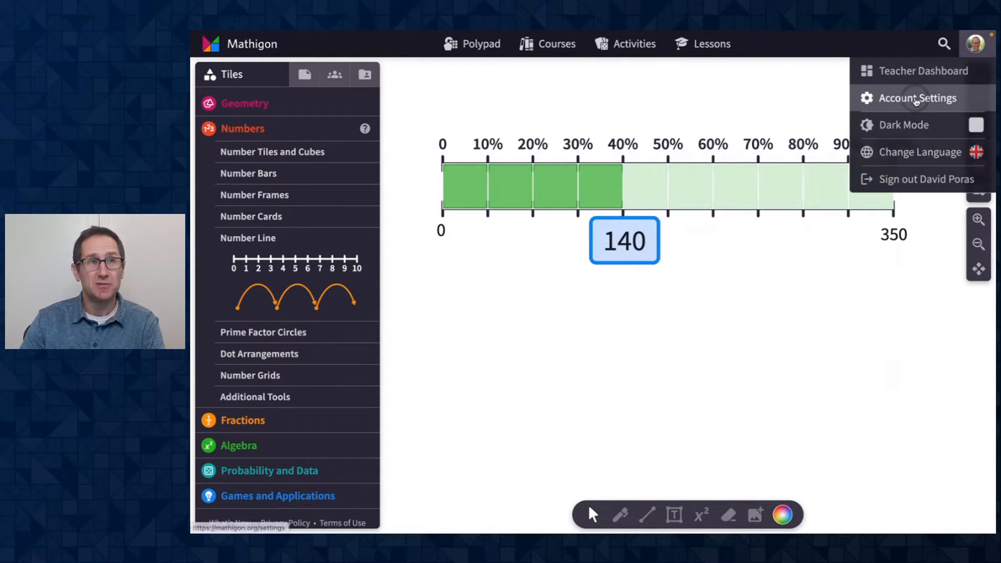
pyautogui.click(715, 112)
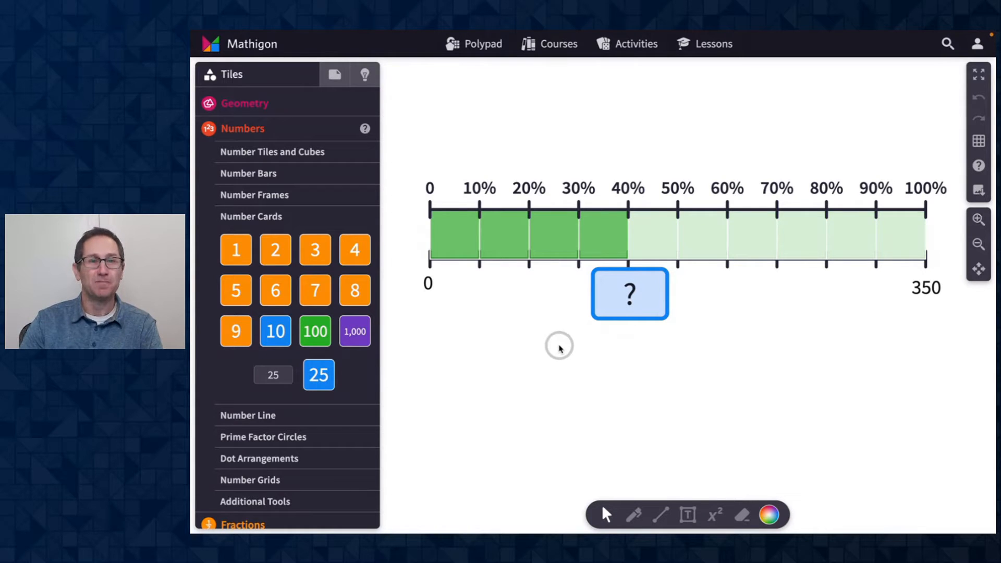
# - Enter 125 as the answer in the question box under the 40% mark of the percent bar
pyautogui.doubleClick(629, 294)
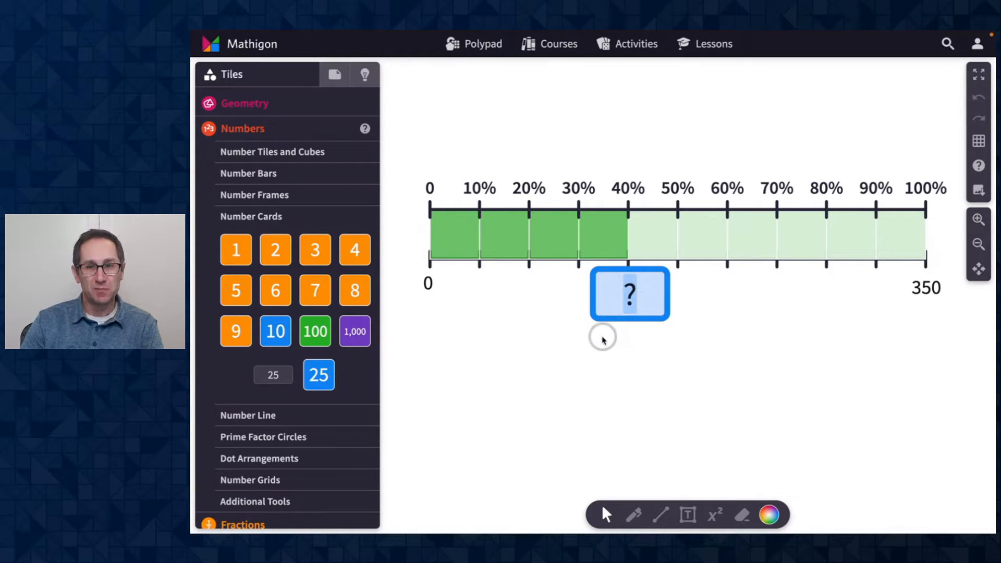
pyautogui.write('12')
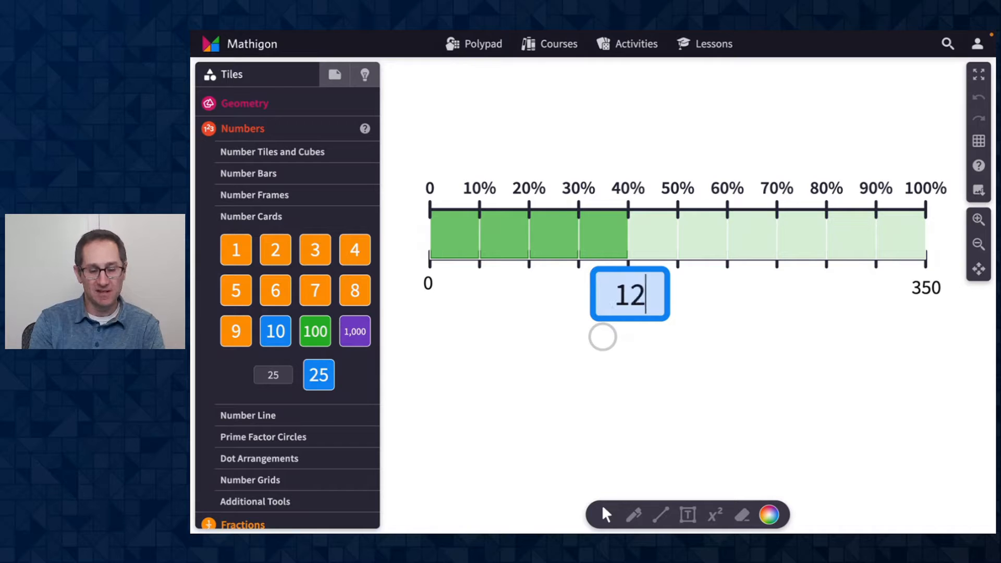
pyautogui.write('5')
pyautogui.press('Return')
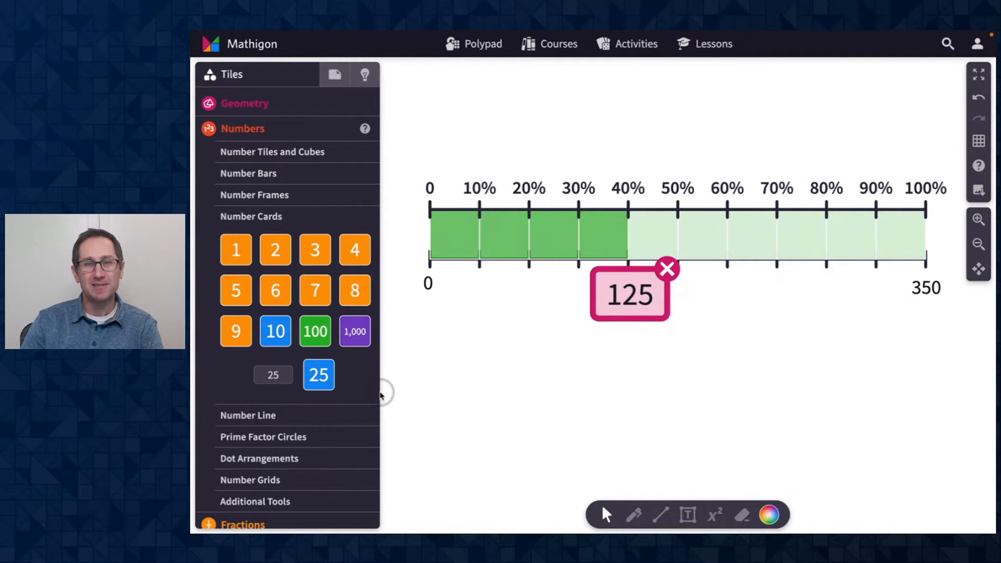
# - Create a 35 number card and place it under the 10% mark of the percent bar
pyautogui.click(279, 374)
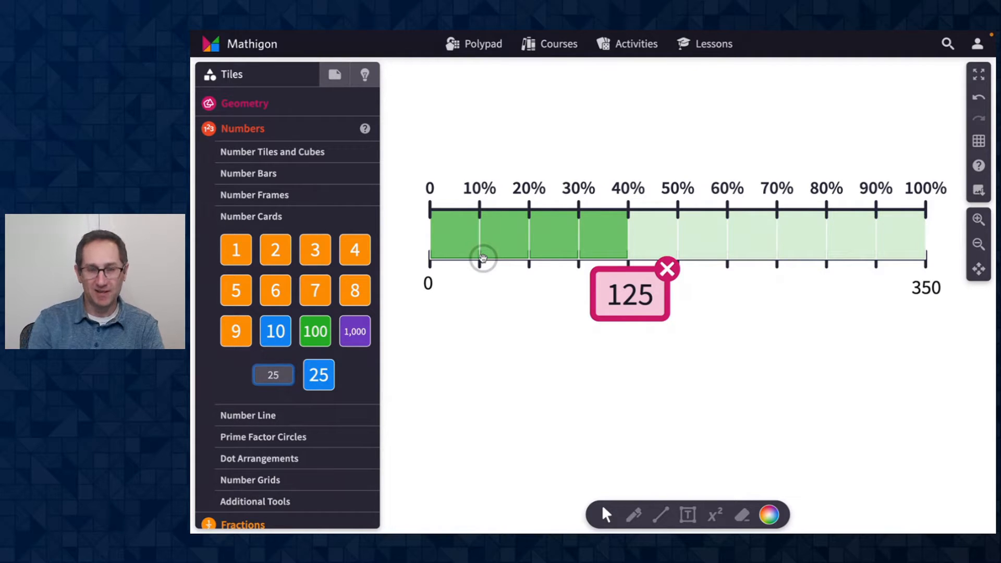
pyautogui.press('BackSpace')
pyautogui.press('BackSpace')
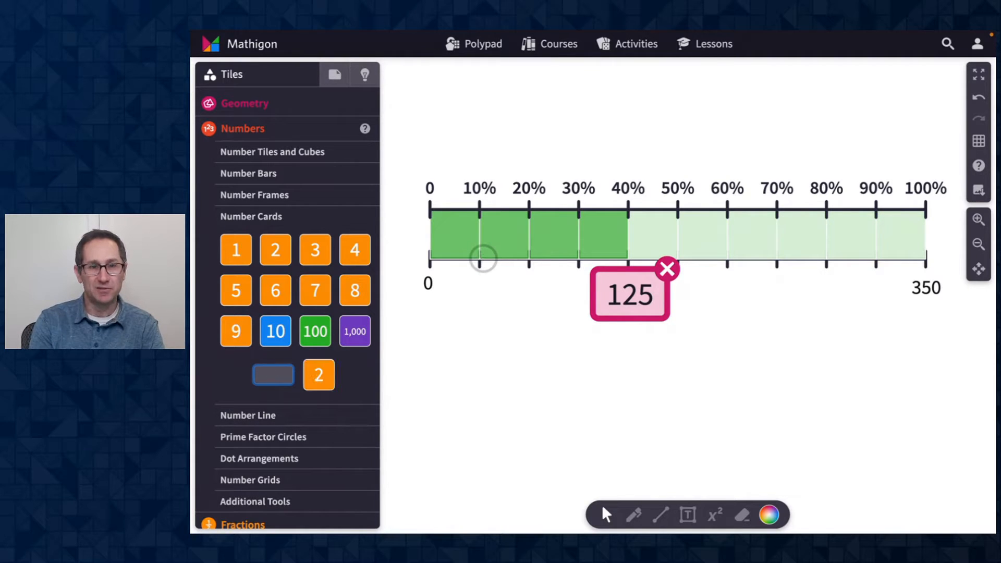
pyautogui.write('35')
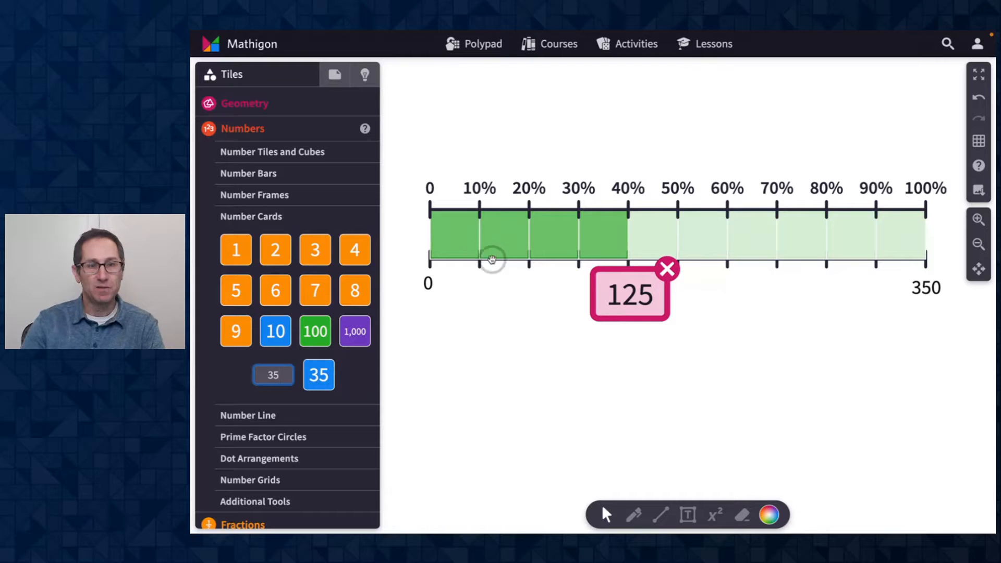
pyautogui.moveTo(323, 375); pyautogui.dragTo(475, 292)
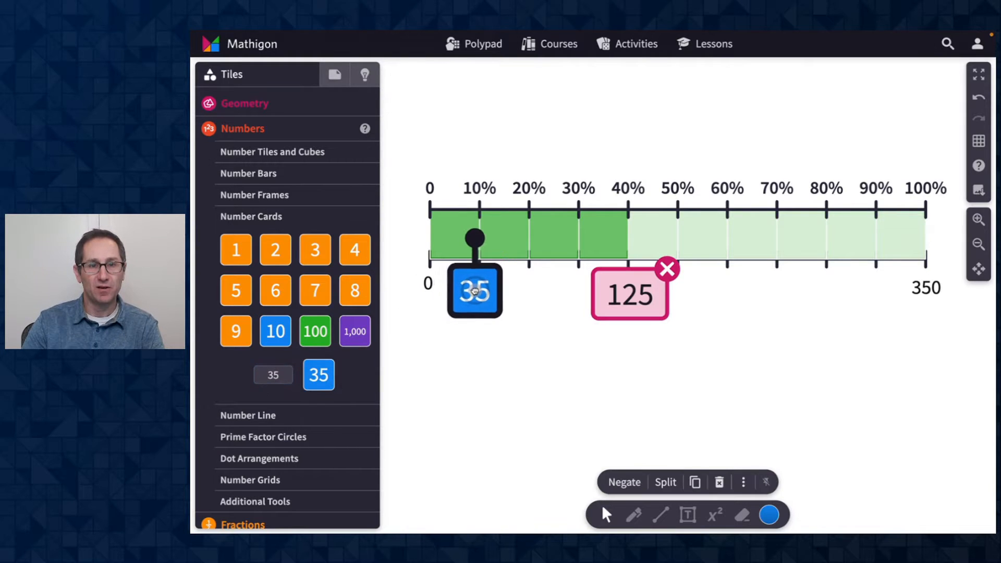
pyautogui.click(493, 382)
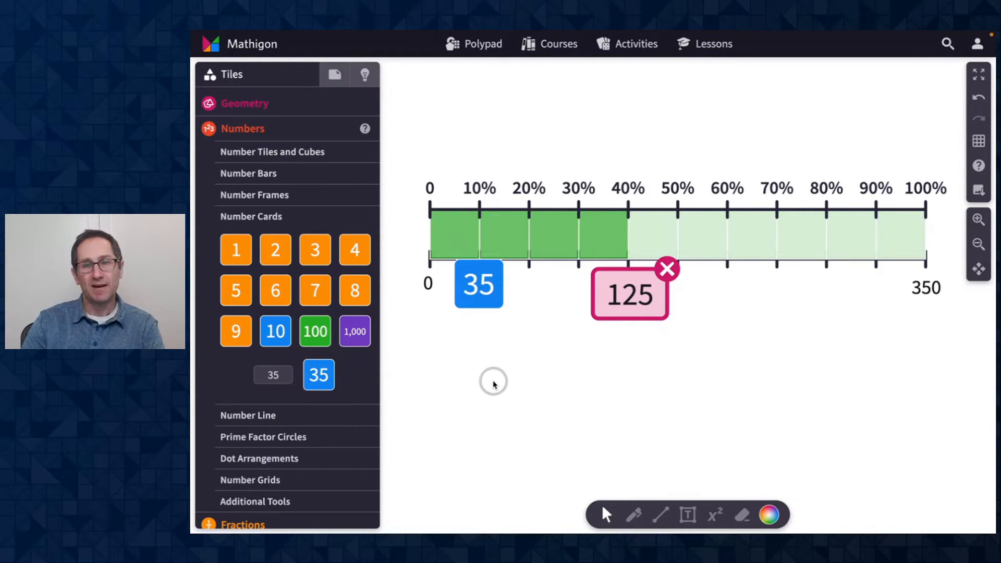
# - Duplicate the 35 card and combine the copies into a 140 card below the bar
pyautogui.moveTo(484, 288); pyautogui.dragTo(523, 366)
pyautogui.press('super+d')
pyautogui.moveTo(566, 390)
pyautogui.mouseDown()
pyautogui.moveTo(598, 367)
pyautogui.moveTo(550, 370)
pyautogui.moveTo(544, 289)
pyautogui.moveTo(557, 369)
pyautogui.moveTo(595, 359)
pyautogui.moveTo(558, 373)
pyautogui.mouseUp()
pyautogui.press('super+d')
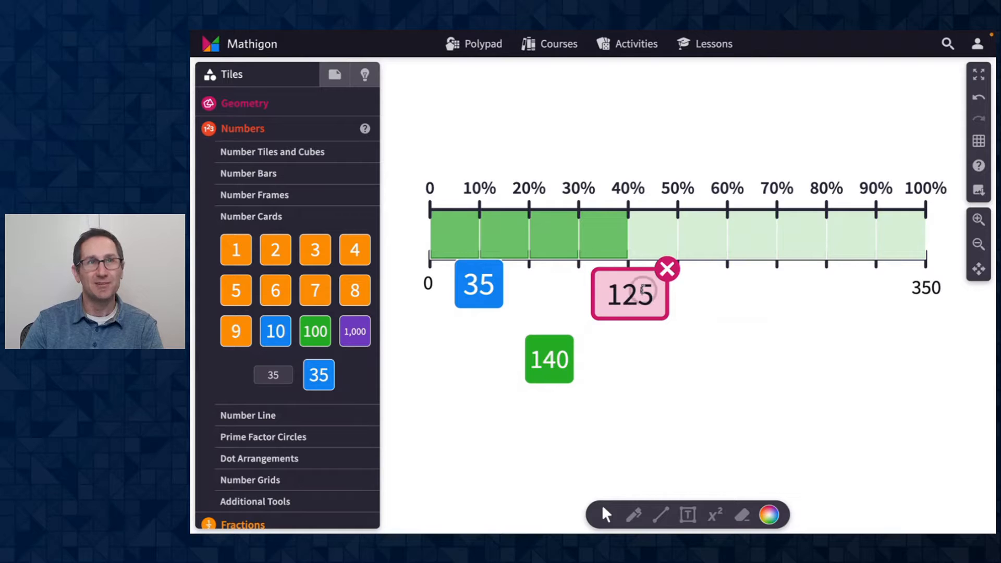
# - Change the answer in the question box to 140
pyautogui.doubleClick(642, 291)
pyautogui.write('14')
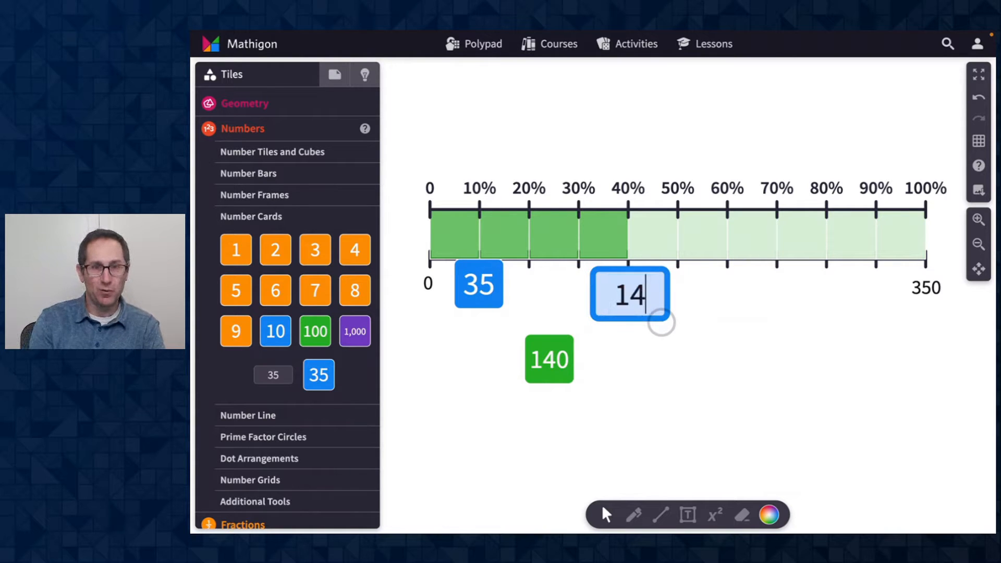
pyautogui.write('0')
pyautogui.press('Return')
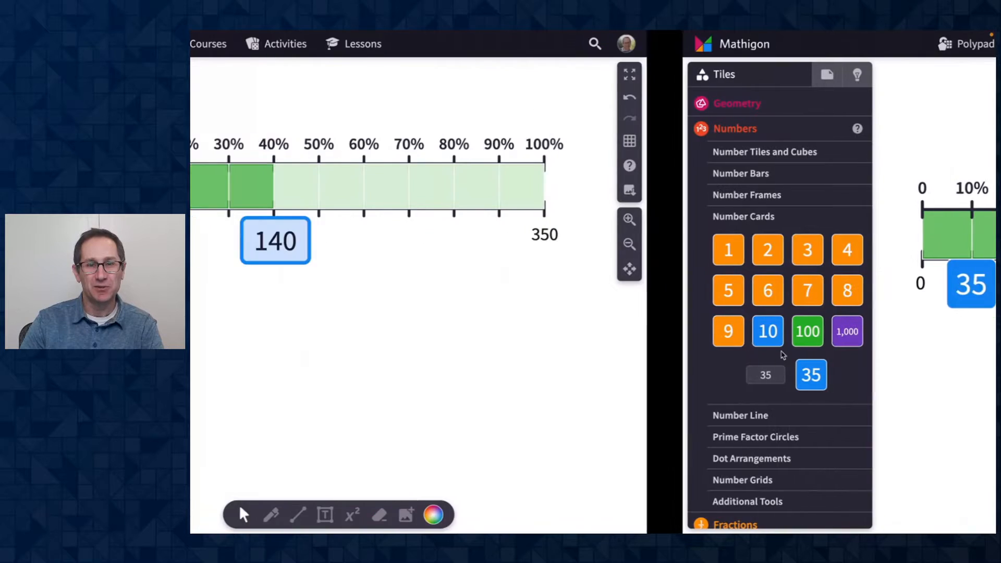
# - Add two number lines from the Number Line tiles below the percent bar
pyautogui.scroll(-1, 716, 321)
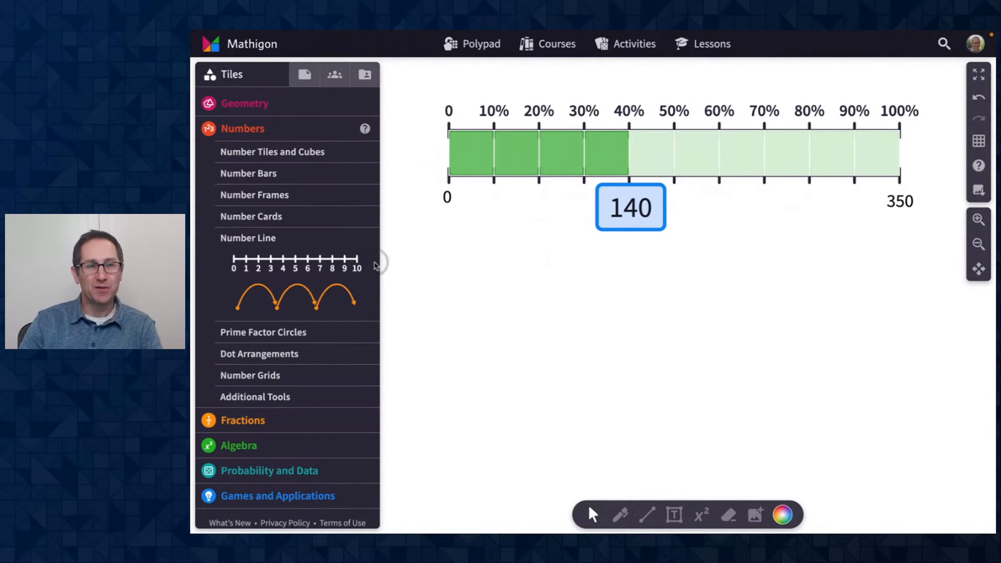
pyautogui.moveTo(319, 263); pyautogui.dragTo(681, 281)
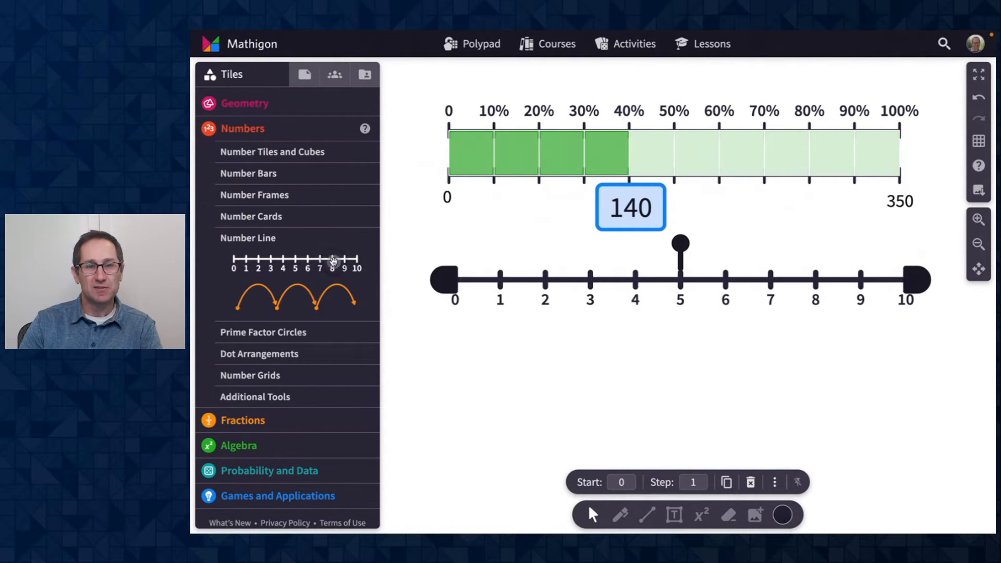
pyautogui.moveTo(334, 261); pyautogui.dragTo(684, 361)
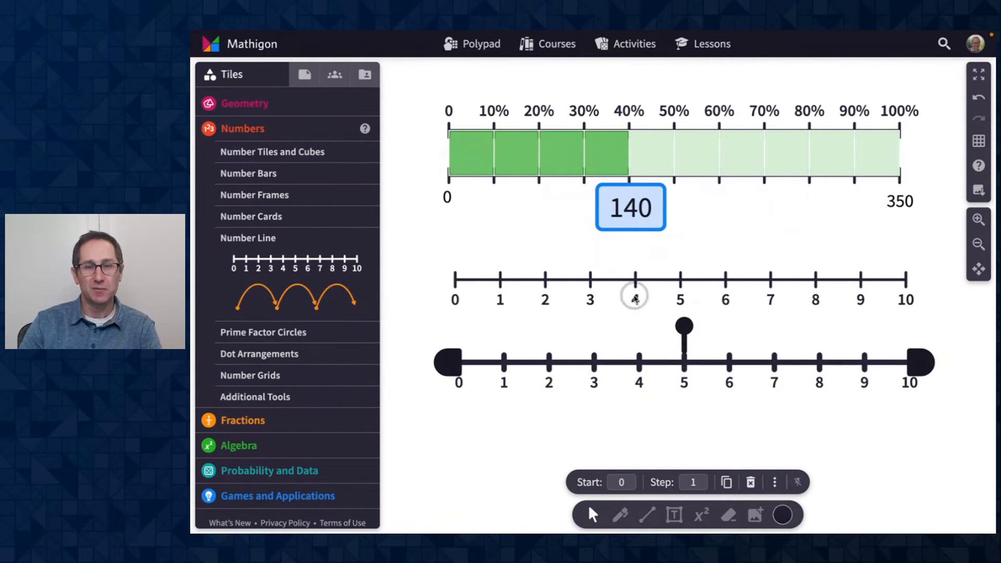
pyautogui.moveTo(608, 278)
pyautogui.mouseDown()
pyautogui.moveTo(592, 278)
pyautogui.moveTo(595, 286)
pyautogui.mouseUp()
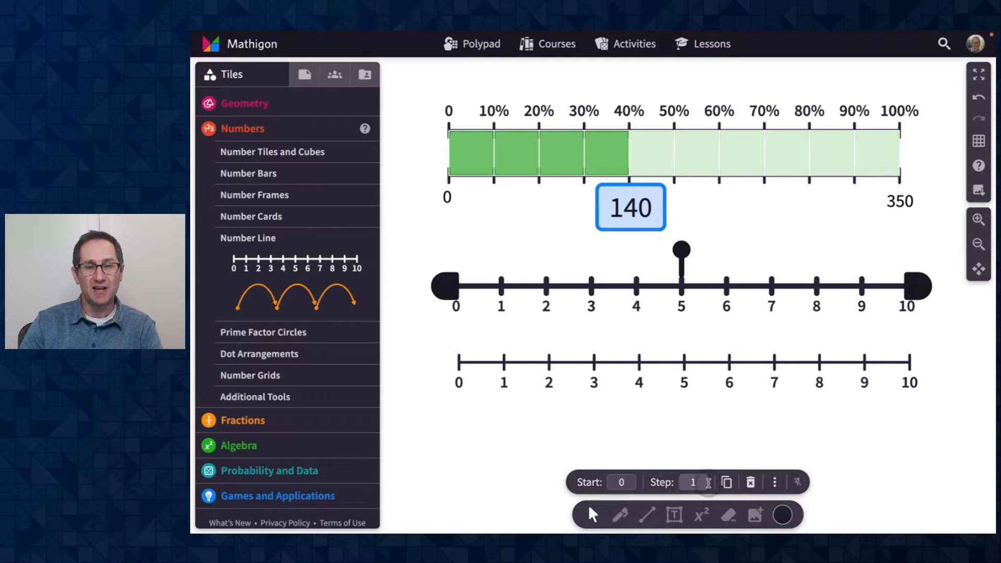
# - Set the upper number line's labels to appear above the line
pyautogui.click(802, 482)
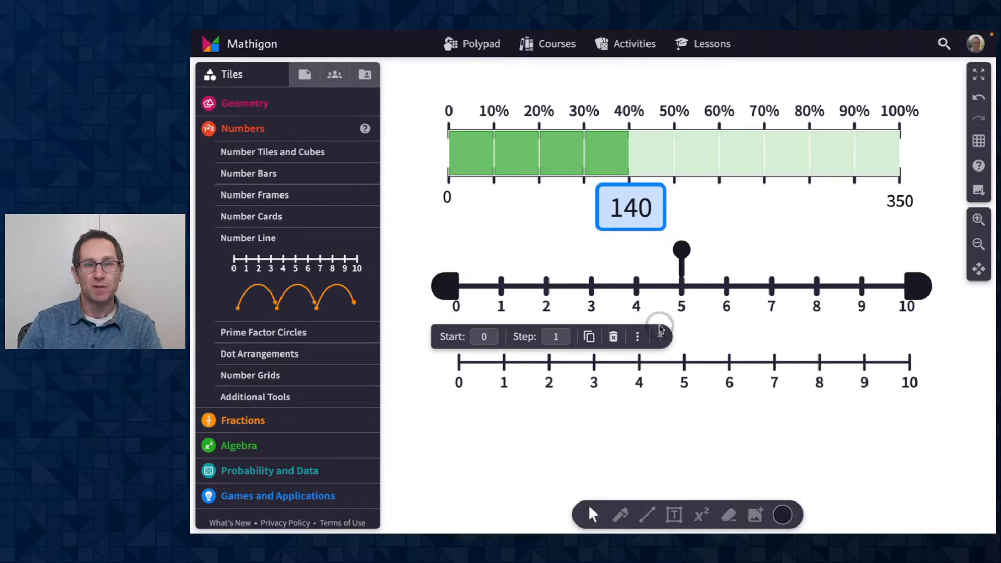
pyautogui.click(660, 334)
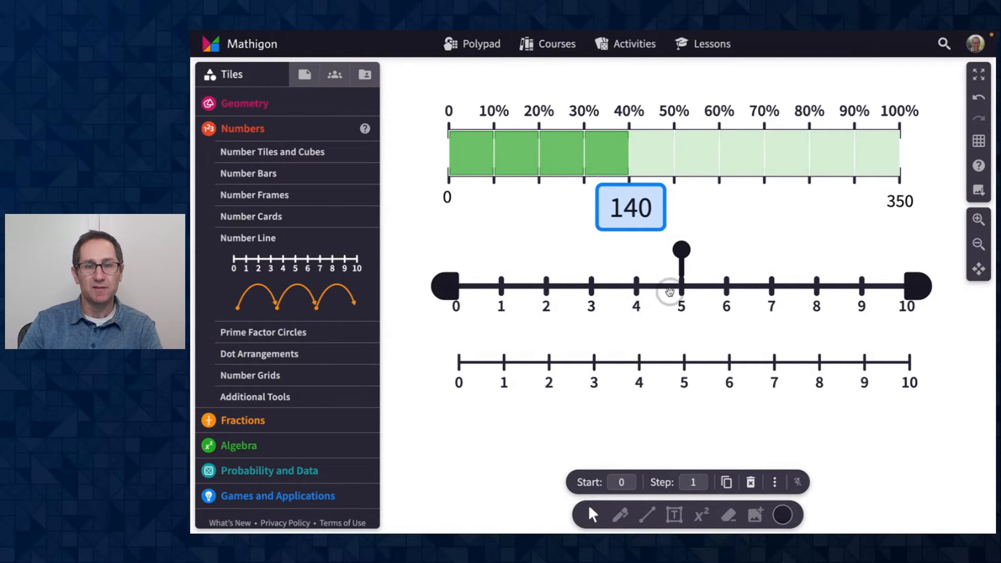
pyautogui.click(775, 483)
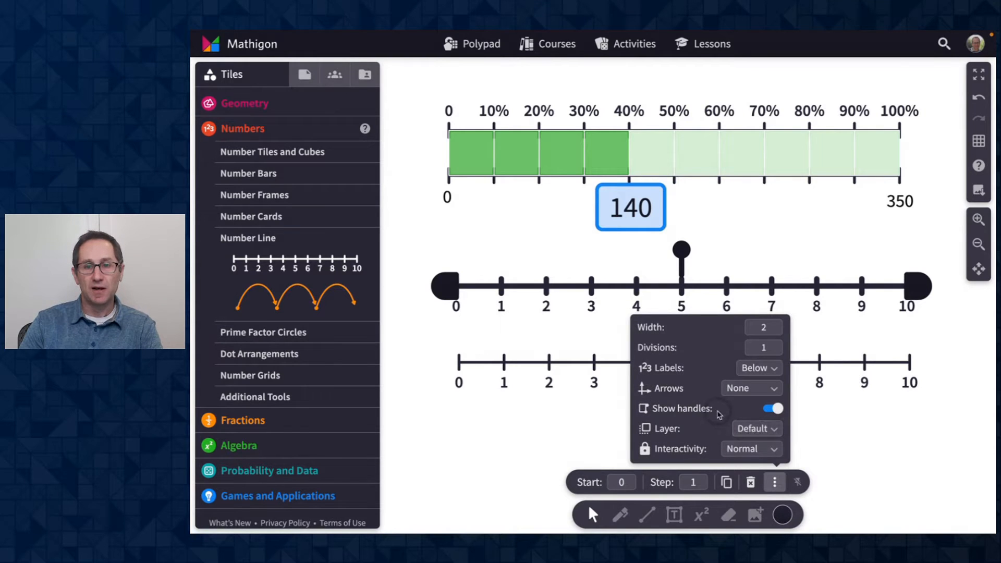
pyautogui.click(760, 369)
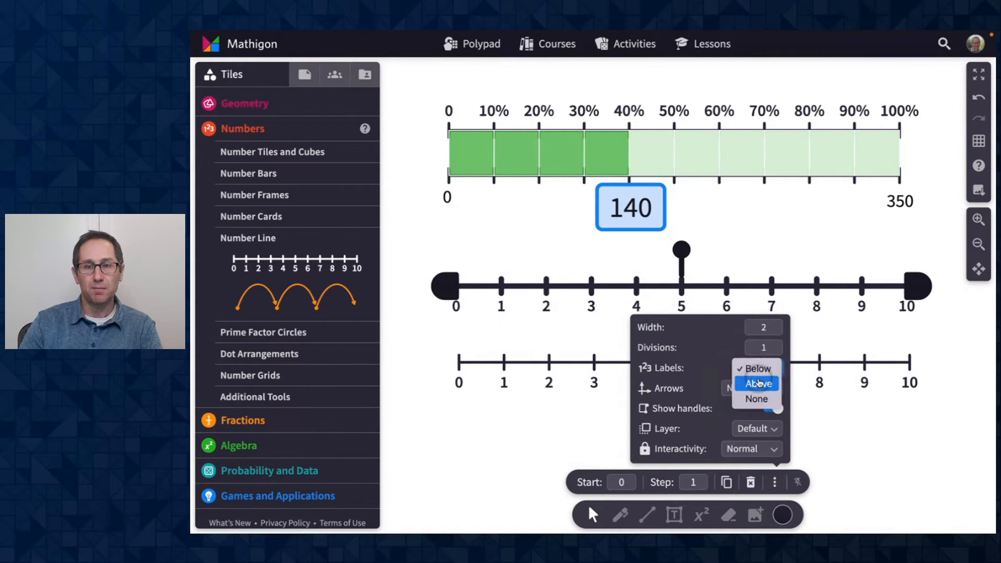
pyautogui.click(759, 385)
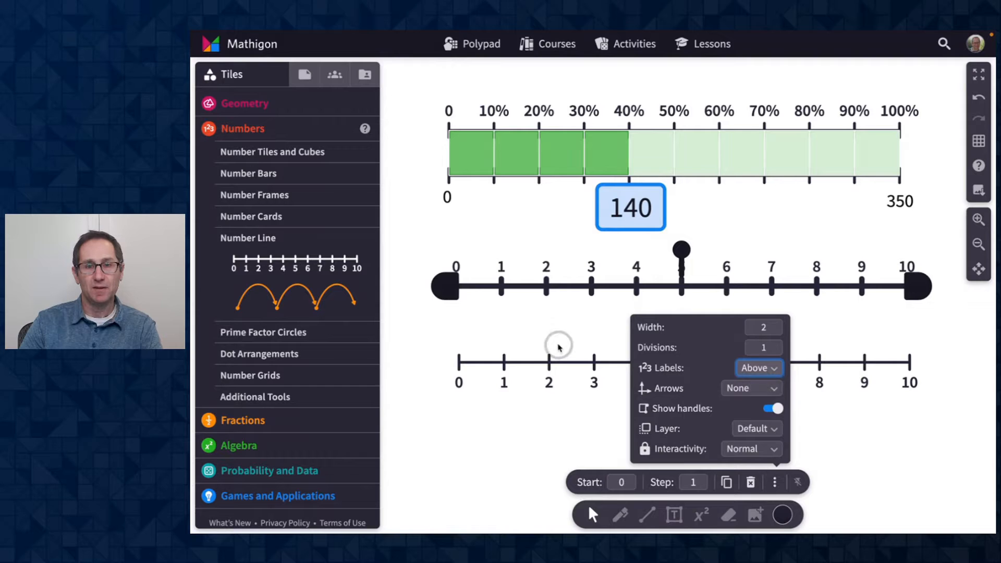
pyautogui.click(533, 318)
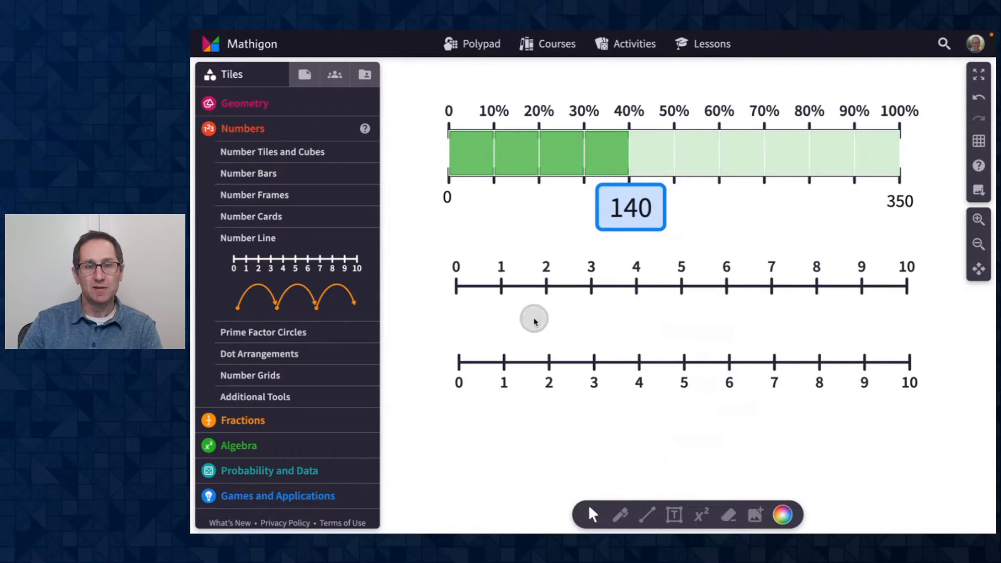
# - Set the upper number line's step to 10% so it counts from 0 to 100%
pyautogui.click(637, 284)
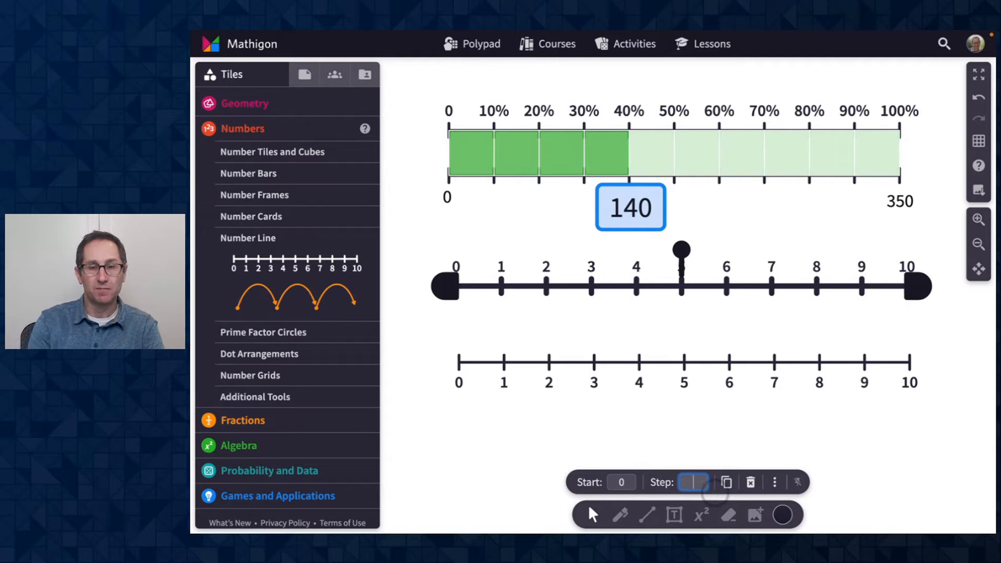
pyautogui.write('10%')
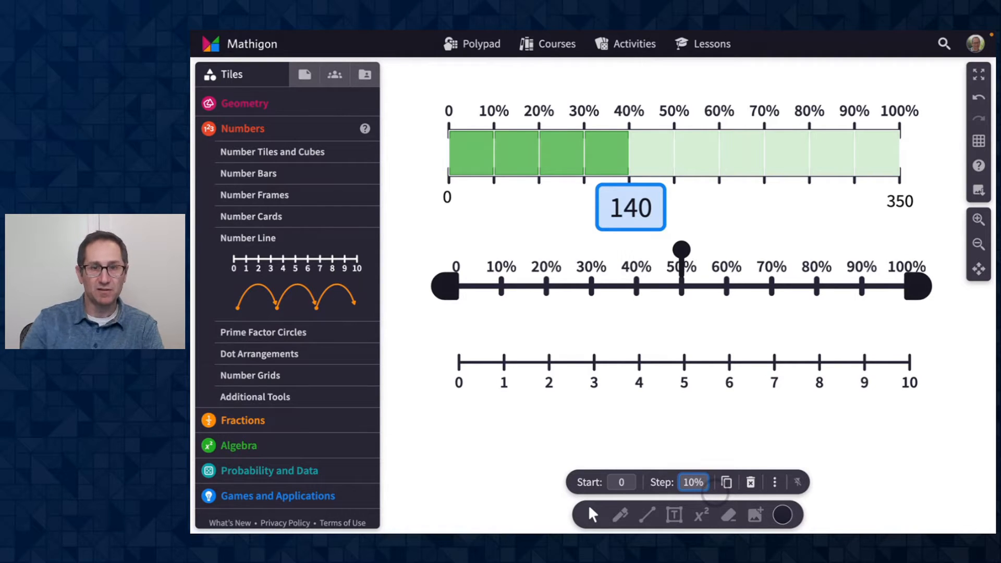
pyautogui.click(769, 391)
# - Move the two number lines closer together and set the lower line's labels to None
pyautogui.moveTo(717, 289); pyautogui.dragTo(716, 295)
pyautogui.moveTo(622, 364); pyautogui.dragTo(625, 358)
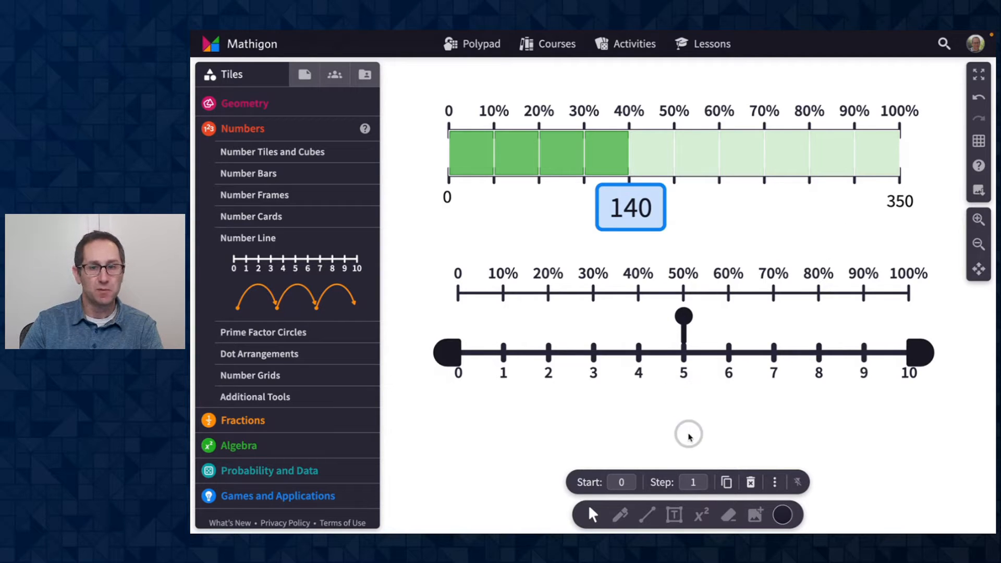
pyautogui.click(775, 480)
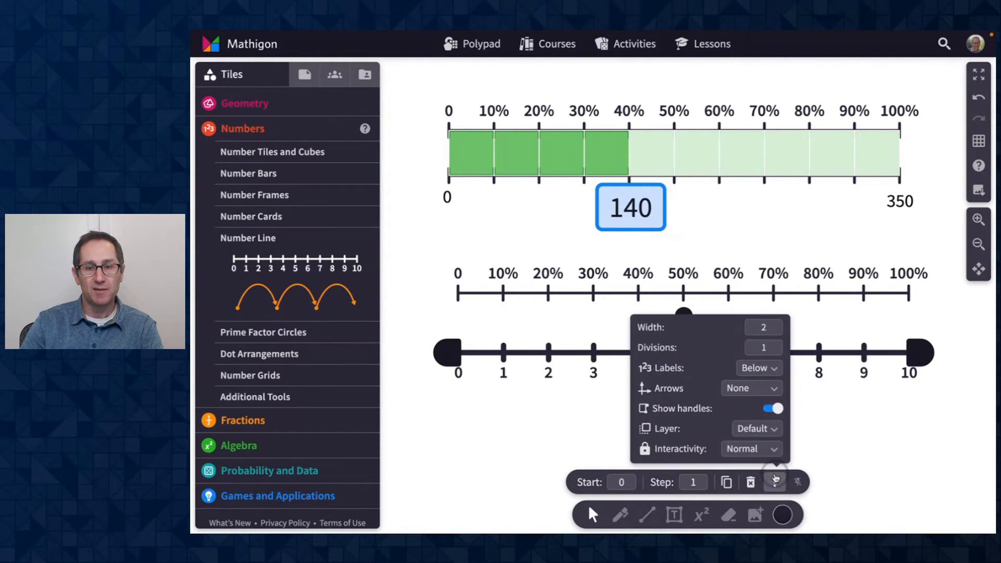
pyautogui.click(761, 369)
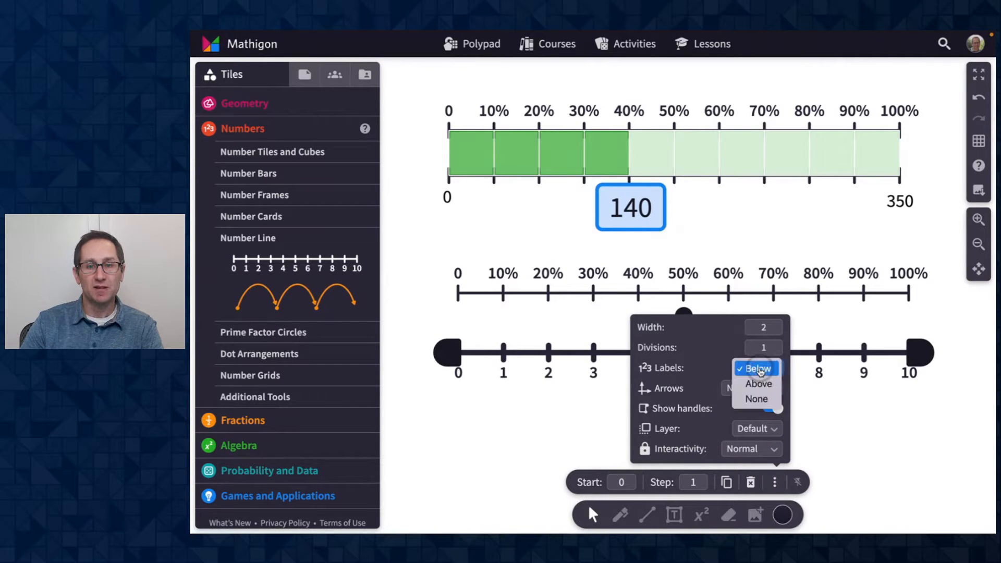
pyautogui.click(751, 399)
pyautogui.click(553, 421)
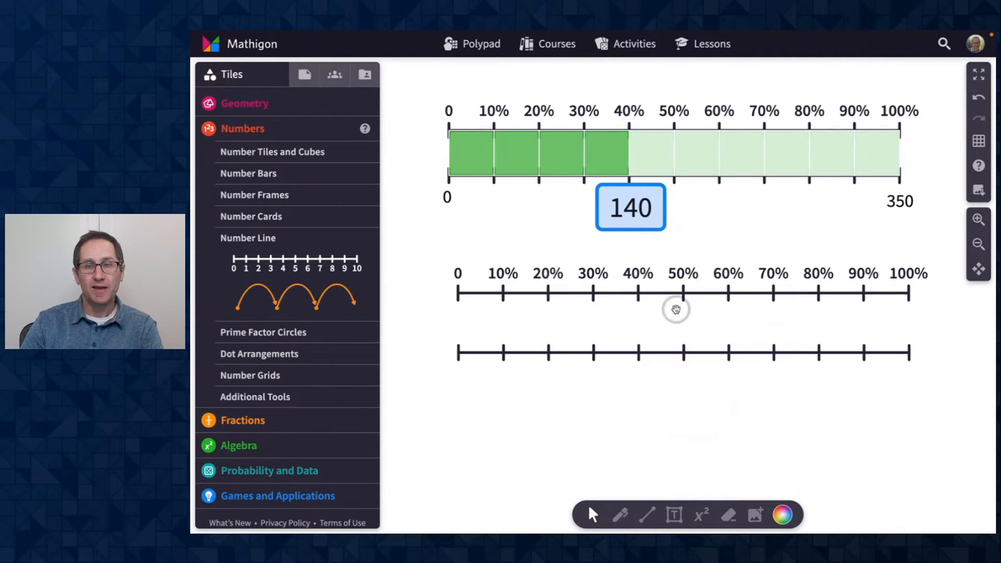
# - Place a tenths fraction bar from the Fraction Bars tiles along the upper number line
pyautogui.moveTo(652, 354)
pyautogui.mouseDown()
pyautogui.moveTo(651, 342)
pyautogui.moveTo(636, 340)
pyautogui.moveTo(637, 356)
pyautogui.mouseUp()
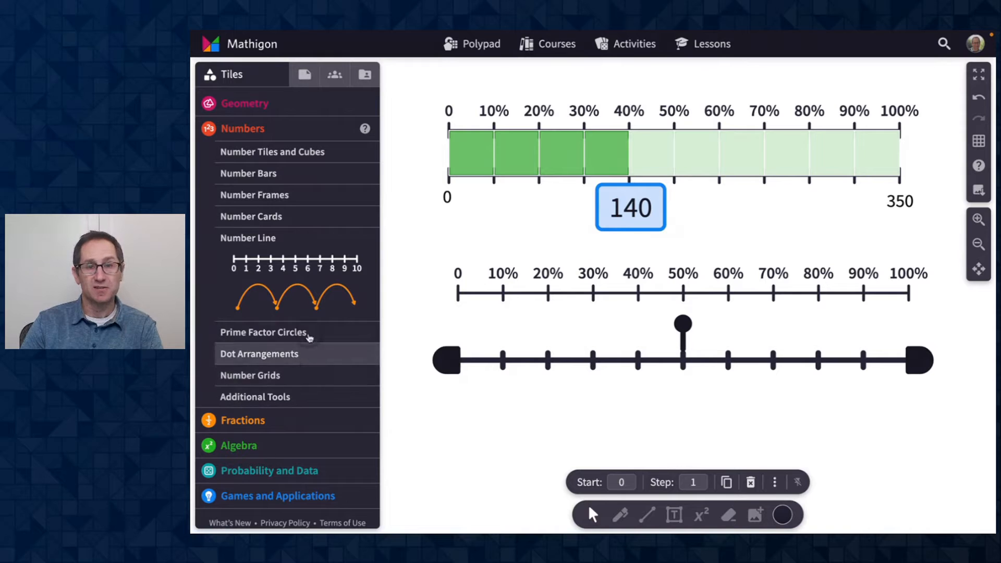
pyautogui.scroll(-1, 308, 337)
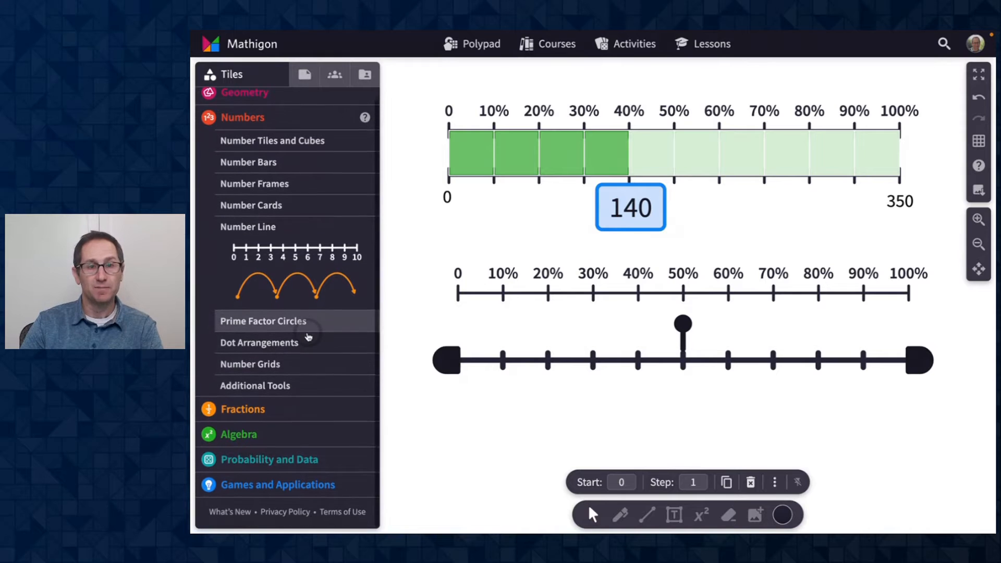
pyautogui.click(285, 412)
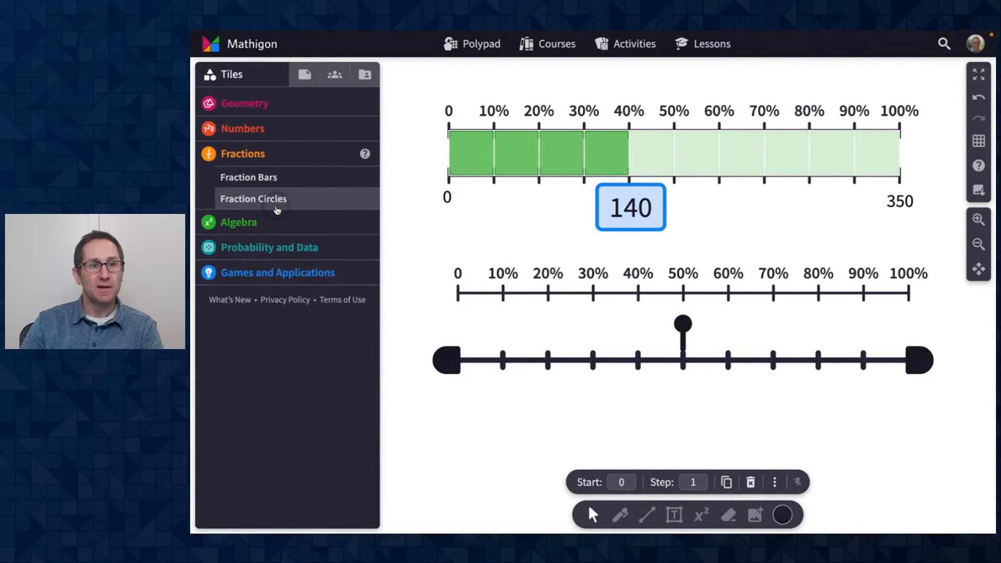
pyautogui.click(277, 180)
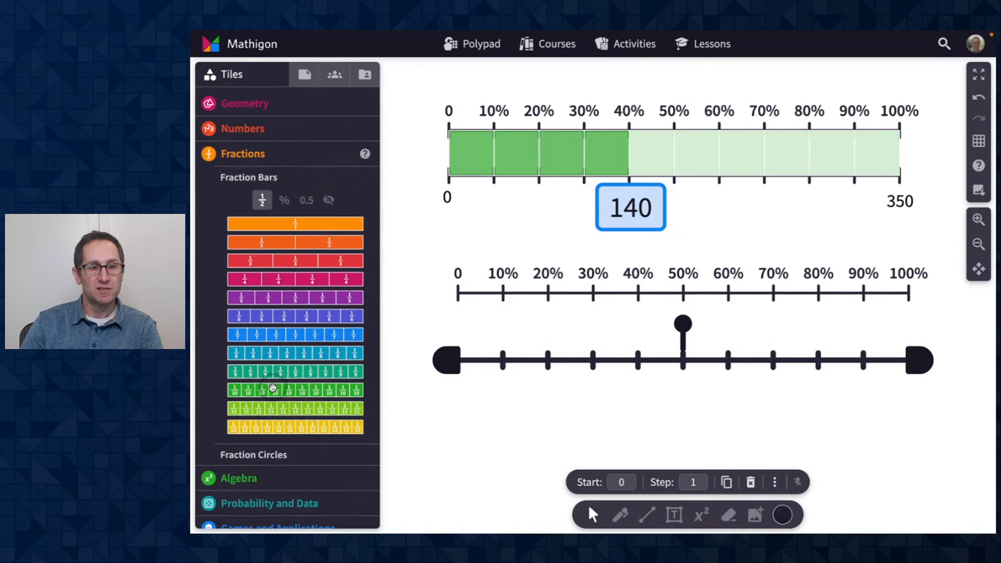
pyautogui.moveTo(273, 387); pyautogui.dragTo(687, 322)
pyautogui.click(689, 419)
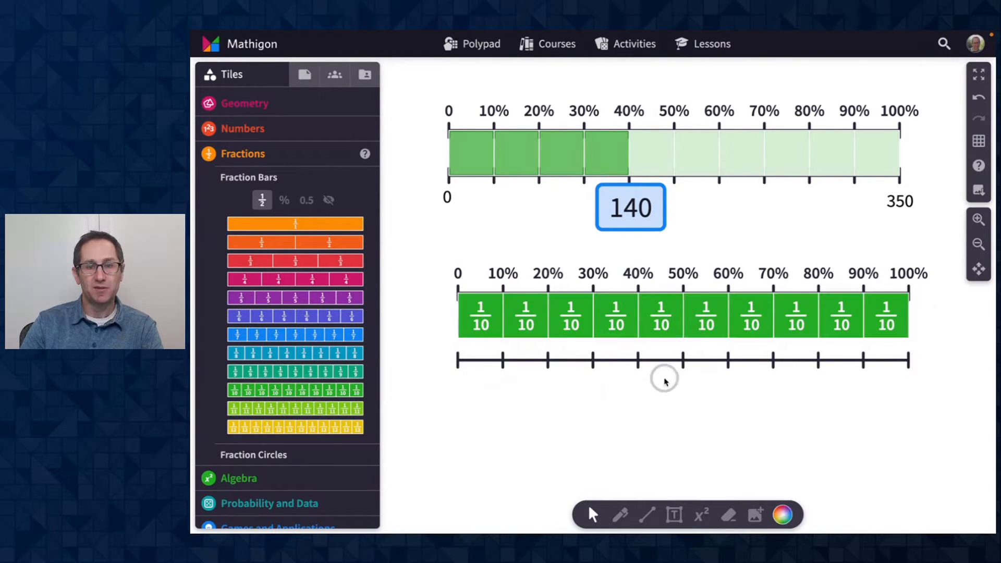
# - Move the lower number line up directly beneath the fraction bar and shift the group into place
pyautogui.click(645, 361)
pyautogui.moveTo(646, 361); pyautogui.dragTo(645, 339)
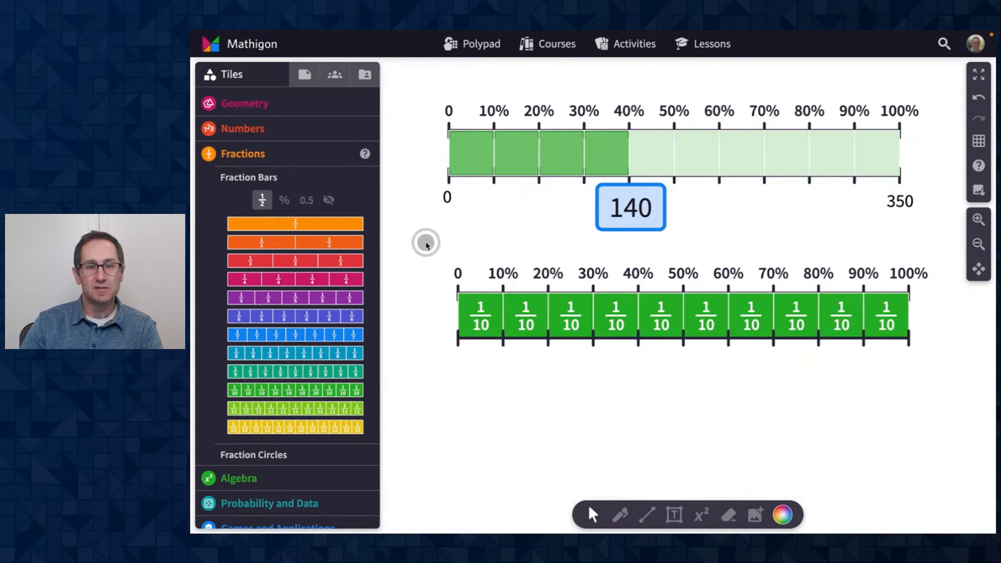
pyautogui.moveTo(424, 239); pyautogui.dragTo(714, 345)
pyautogui.moveTo(662, 316); pyautogui.dragTo(653, 331)
pyautogui.click(738, 260)
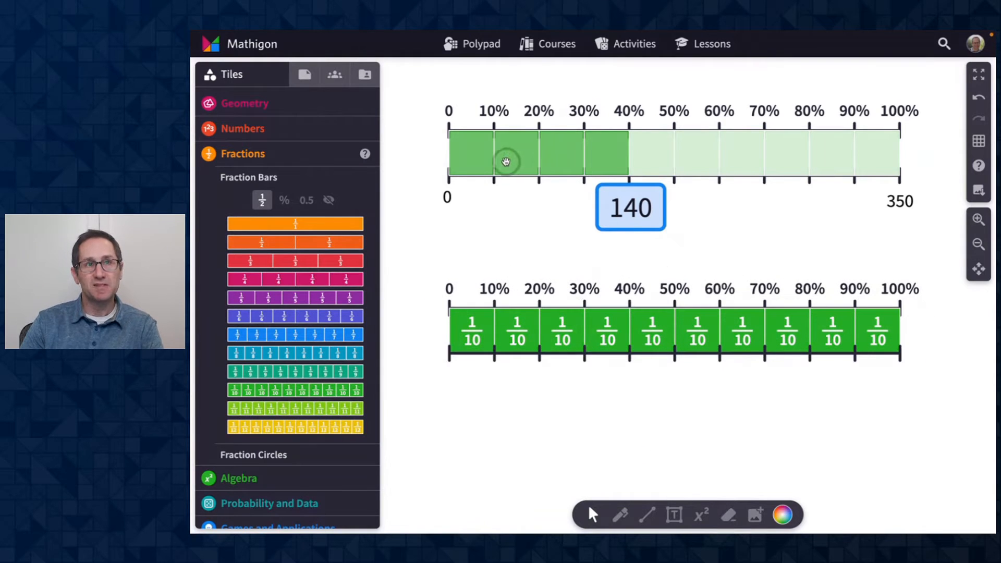
# - Set the fraction bar's labels to None to hide the 1/10 labels
pyautogui.click(566, 325)
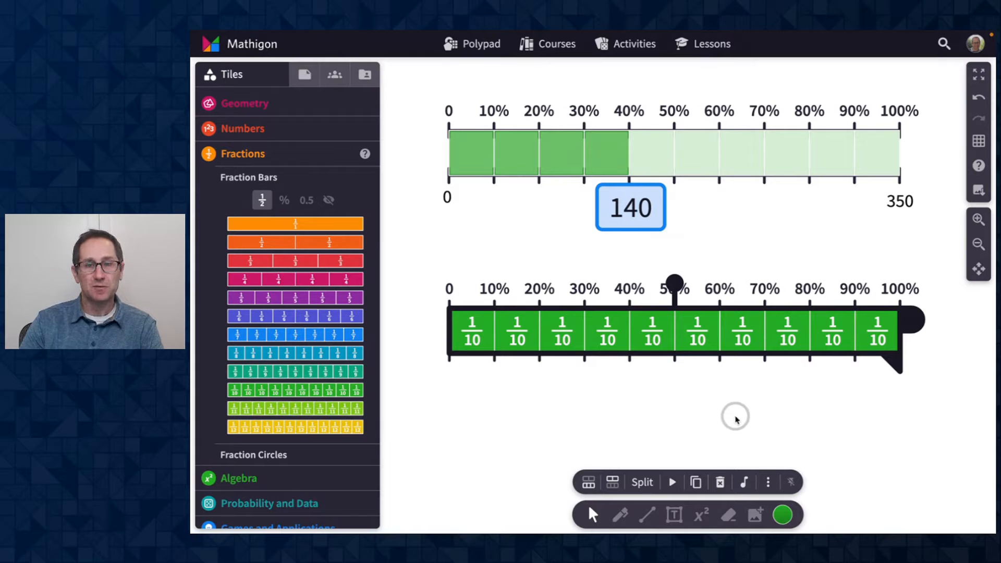
pyautogui.click(770, 483)
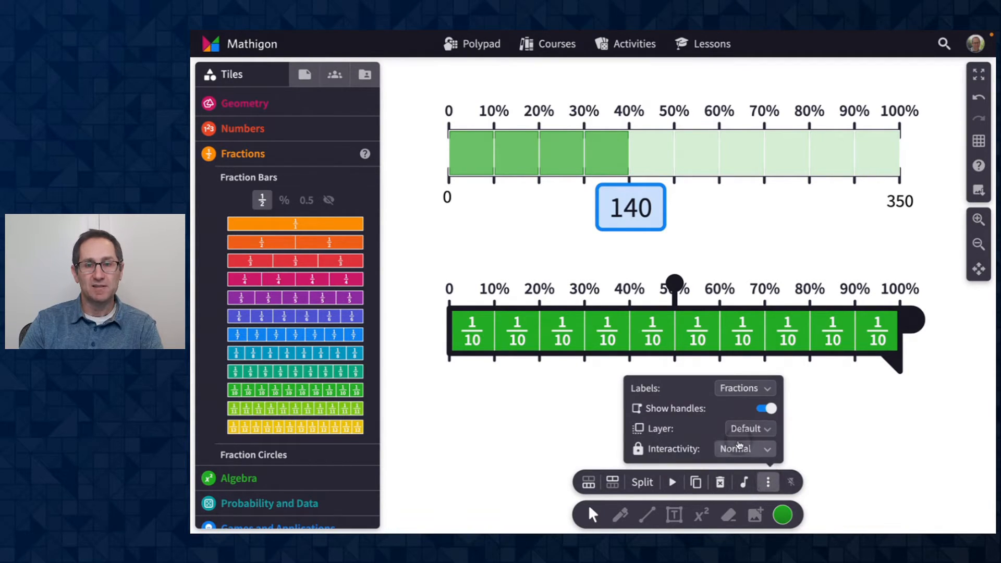
pyautogui.click(746, 389)
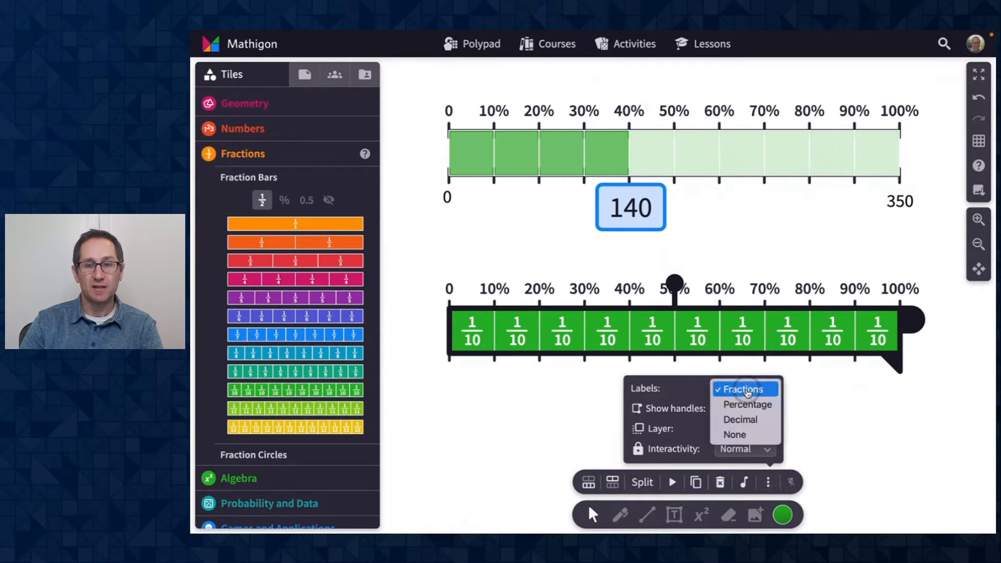
pyautogui.click(747, 434)
pyautogui.click(880, 395)
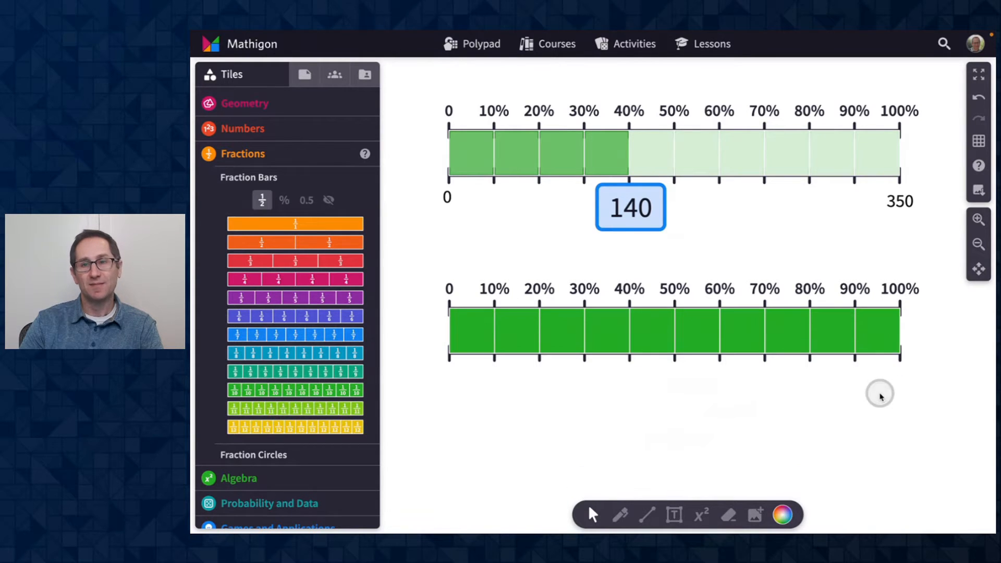
# - Shade only the first three tenths of the fraction bar, up to 30%
pyautogui.click(880, 329)
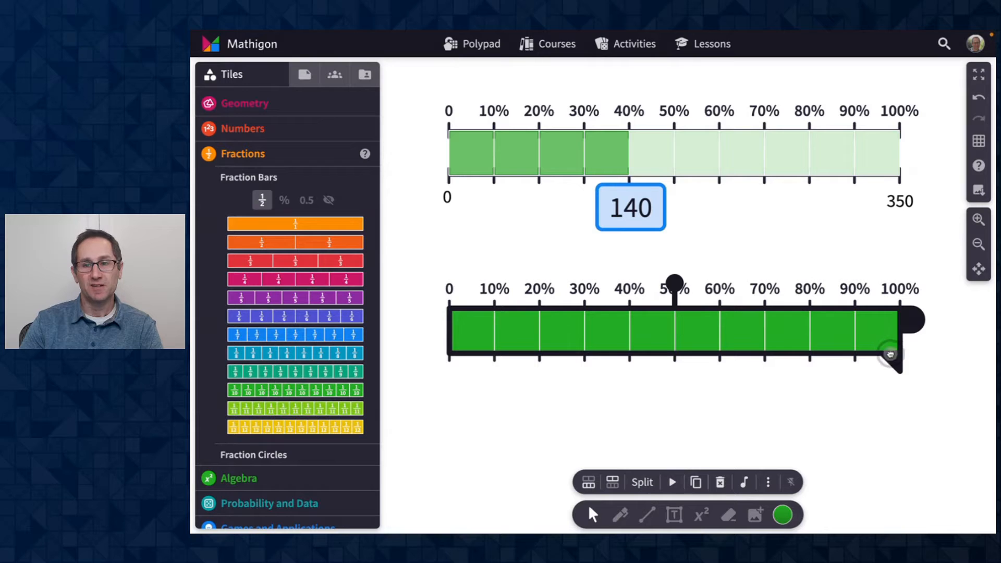
pyautogui.moveTo(890, 355)
pyautogui.mouseDown()
pyautogui.moveTo(572, 347)
pyautogui.moveTo(672, 359)
pyautogui.moveTo(583, 357)
pyautogui.mouseUp()
pyautogui.click(695, 407)
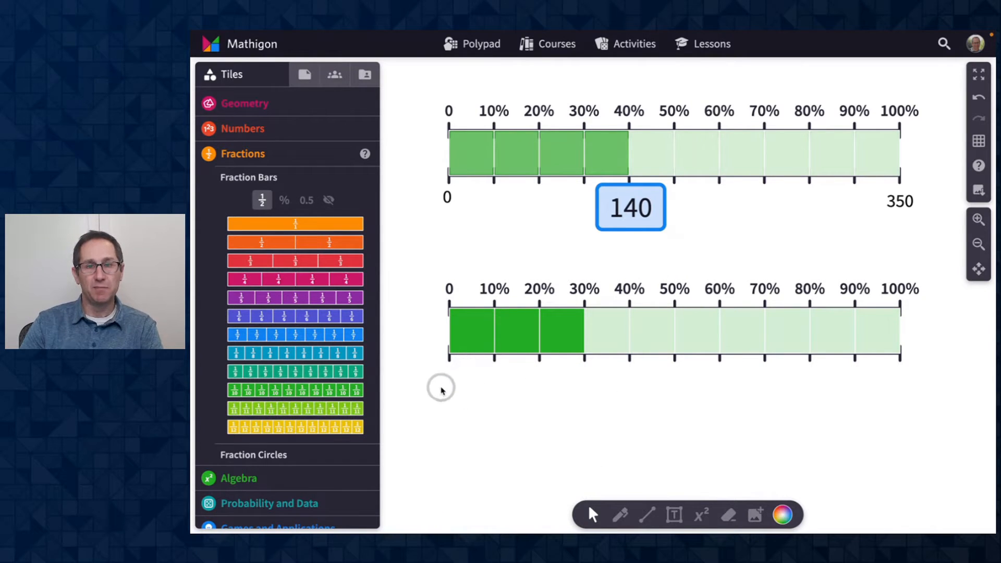
# - Add a text label 0 under the left end of the lower number line
pyautogui.click(676, 516)
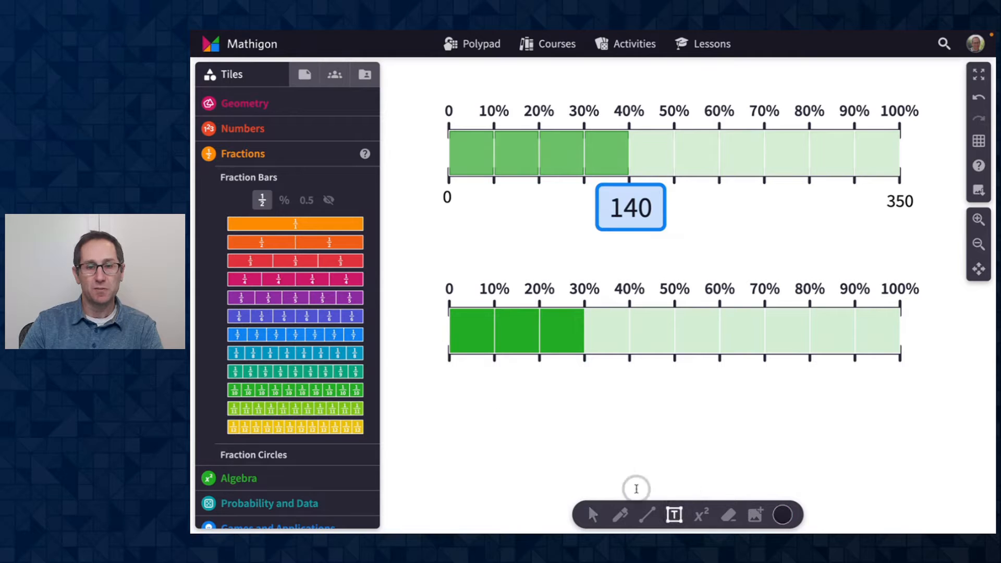
pyautogui.click(446, 374)
pyautogui.write('0')
pyautogui.click(488, 412)
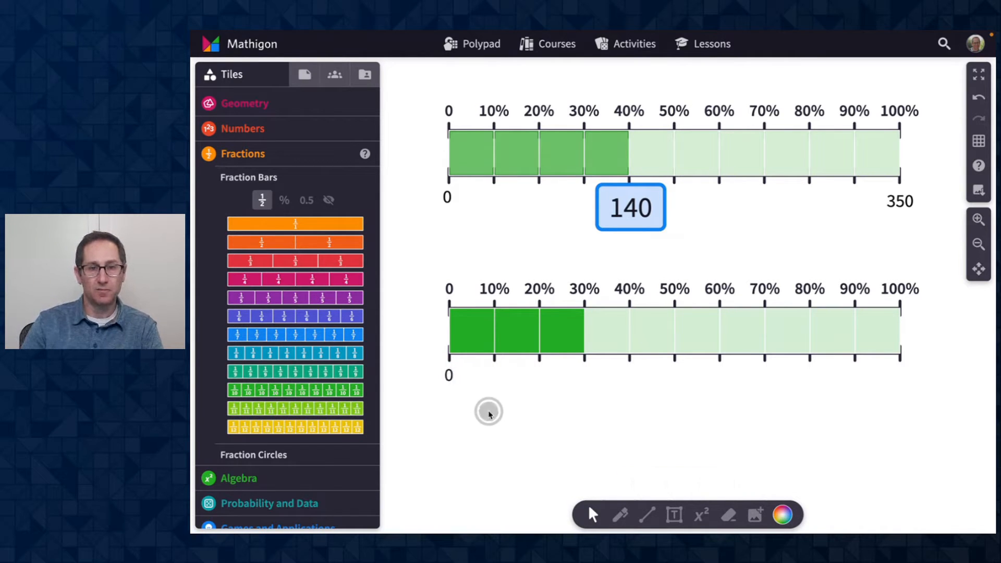
# - Add a text label 350 under the right end of the lower number line
pyautogui.click(451, 377)
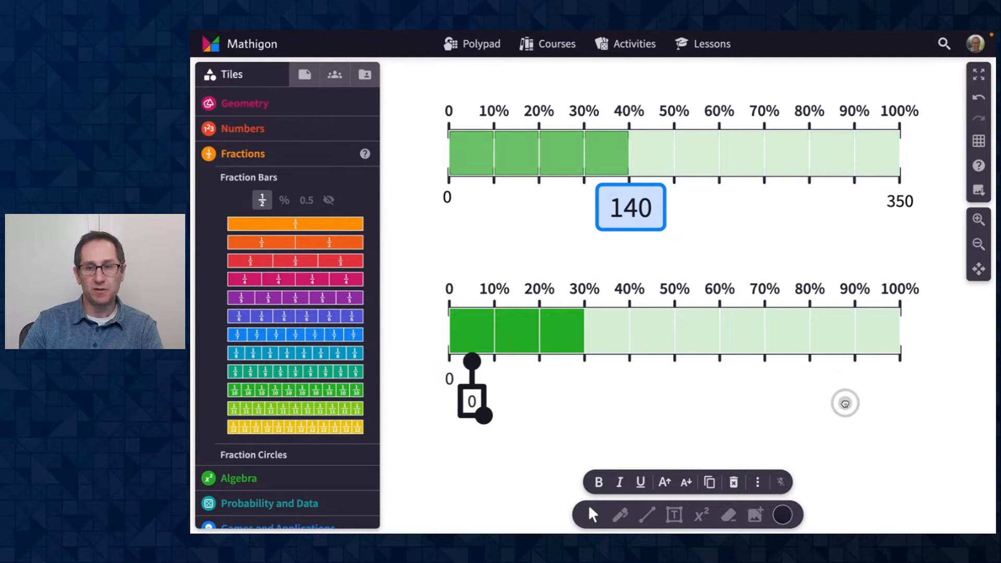
pyautogui.moveTo(472, 402); pyautogui.dragTo(898, 381)
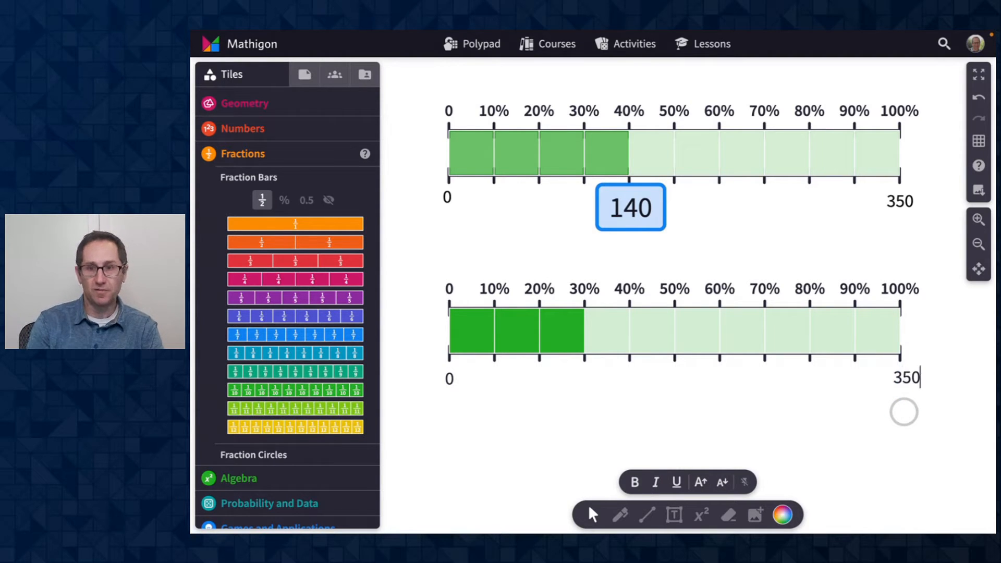
pyautogui.click(820, 391)
pyautogui.click(895, 381)
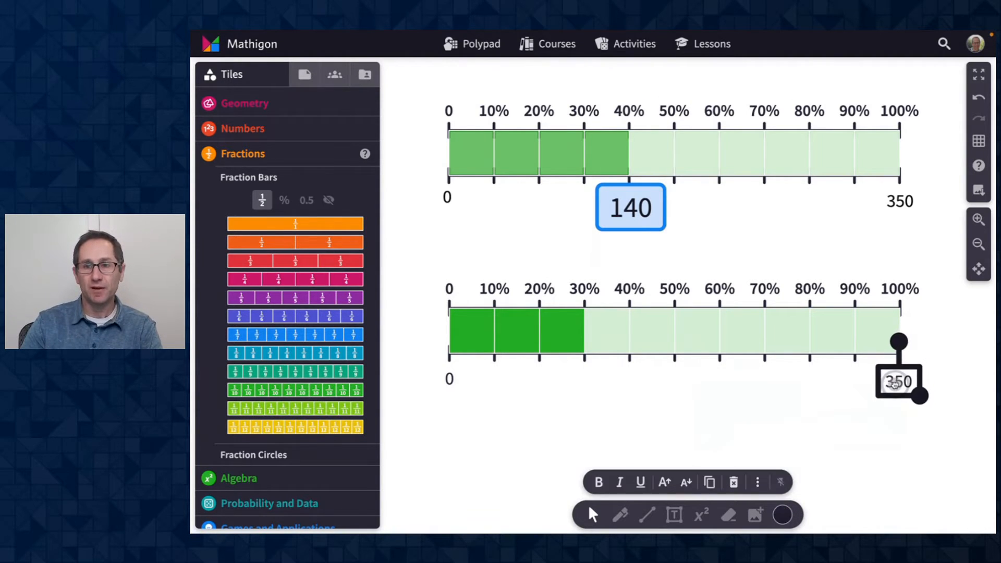
pyautogui.click(711, 393)
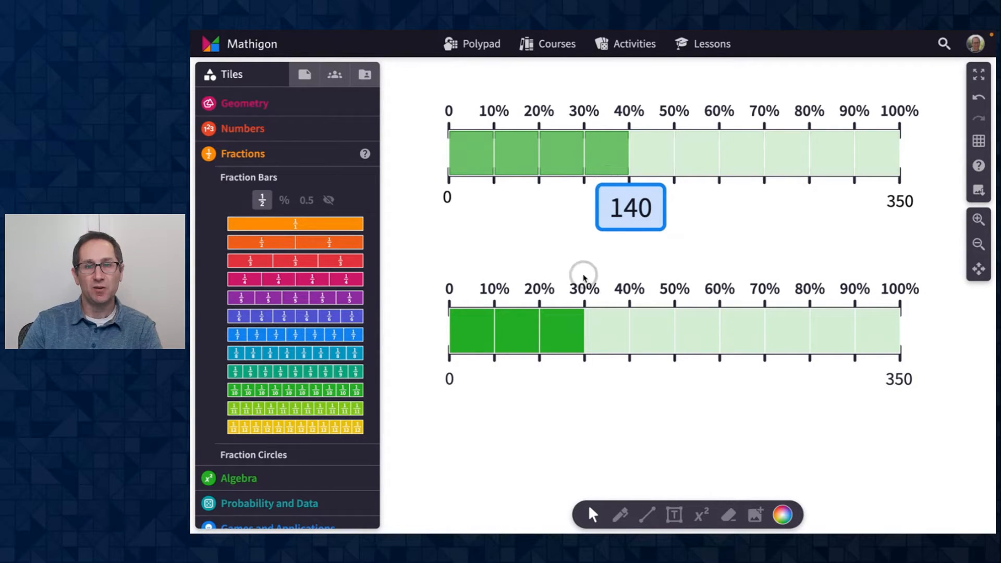
# - Add a question box from the Question Builder tiles below the lower number line
pyautogui.scroll(-1, 291, 392)
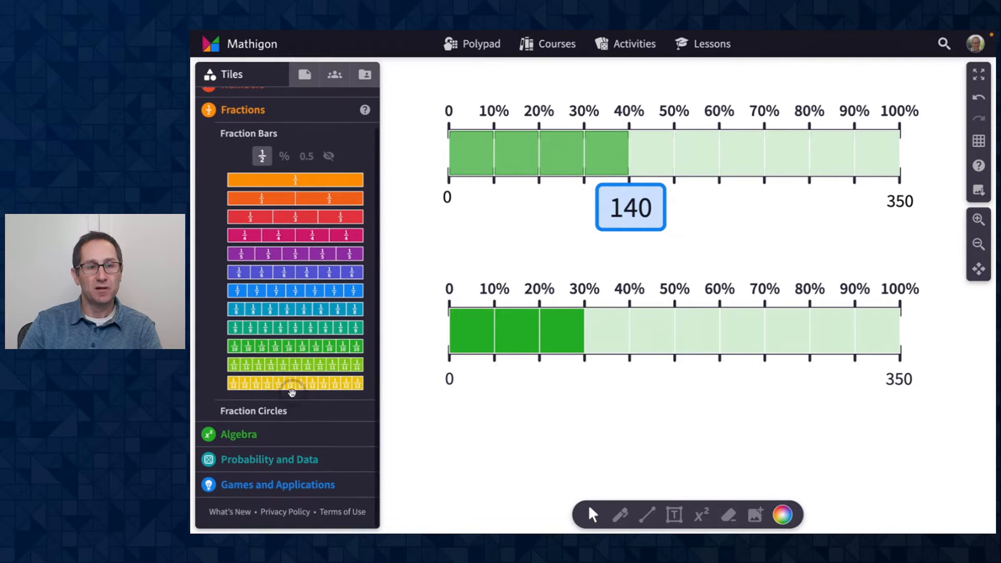
pyautogui.click(269, 483)
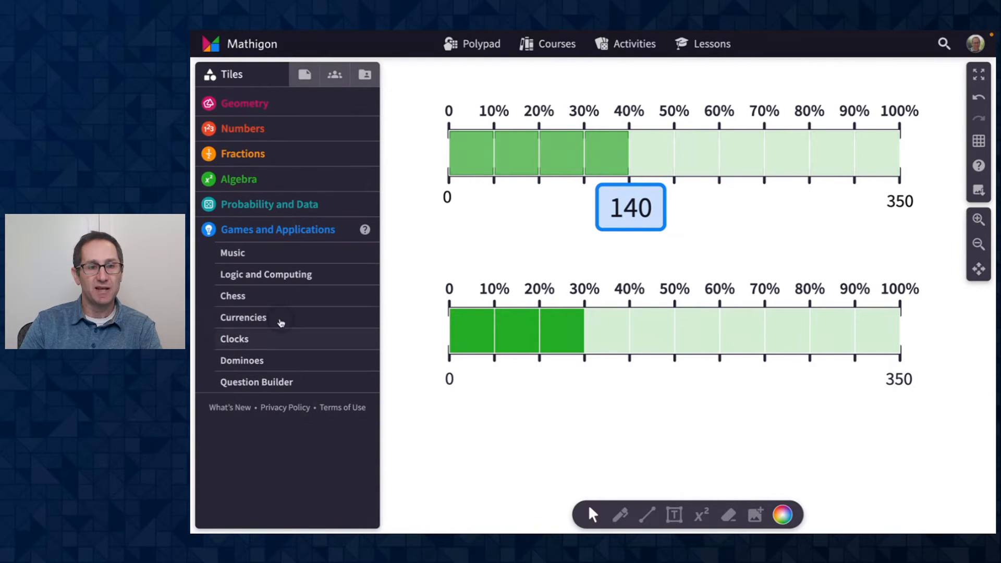
pyautogui.click(270, 382)
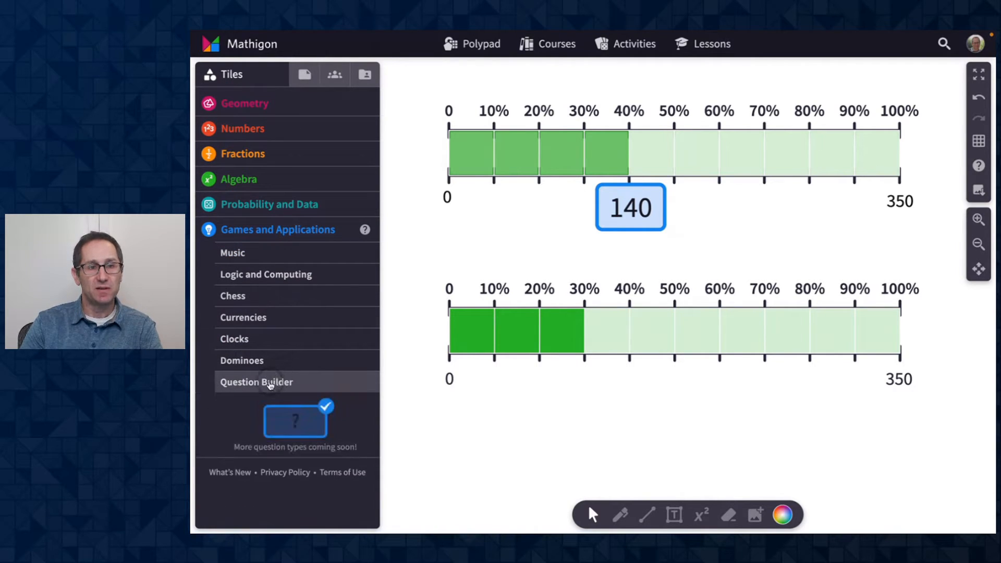
pyautogui.click(293, 410)
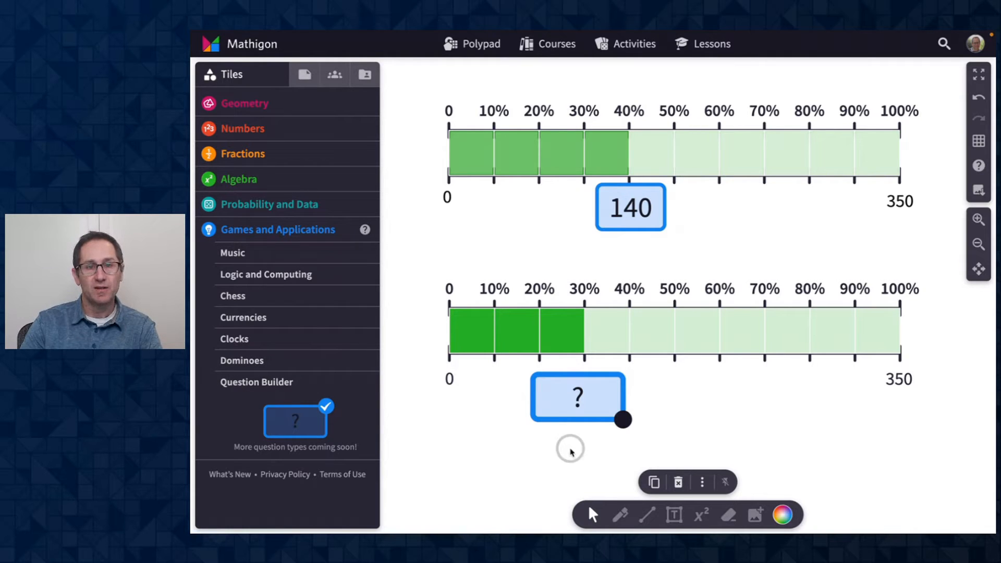
# - Set the question box's answer to 105
pyautogui.click(608, 431)
pyautogui.click(600, 414)
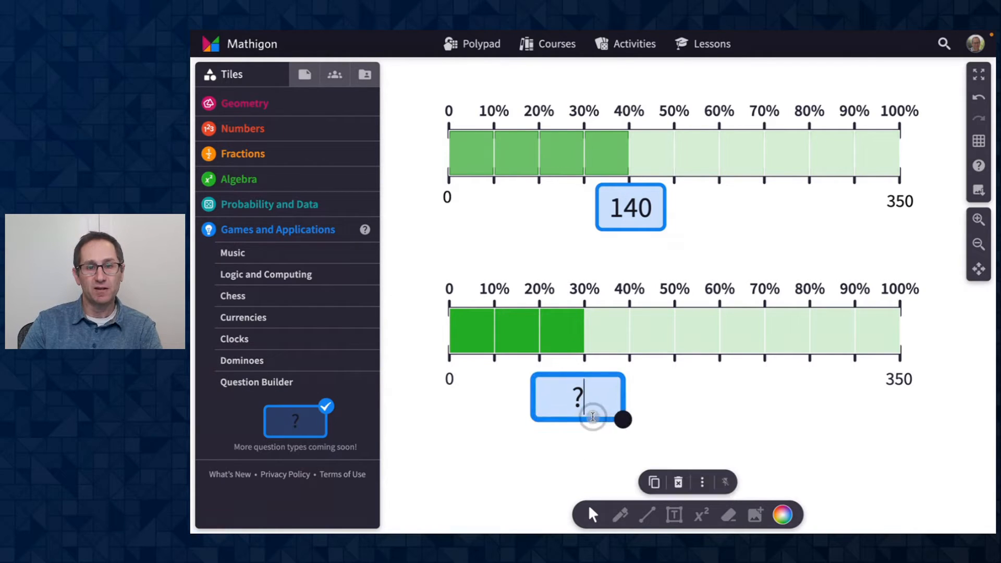
pyautogui.click(672, 416)
pyautogui.click(621, 416)
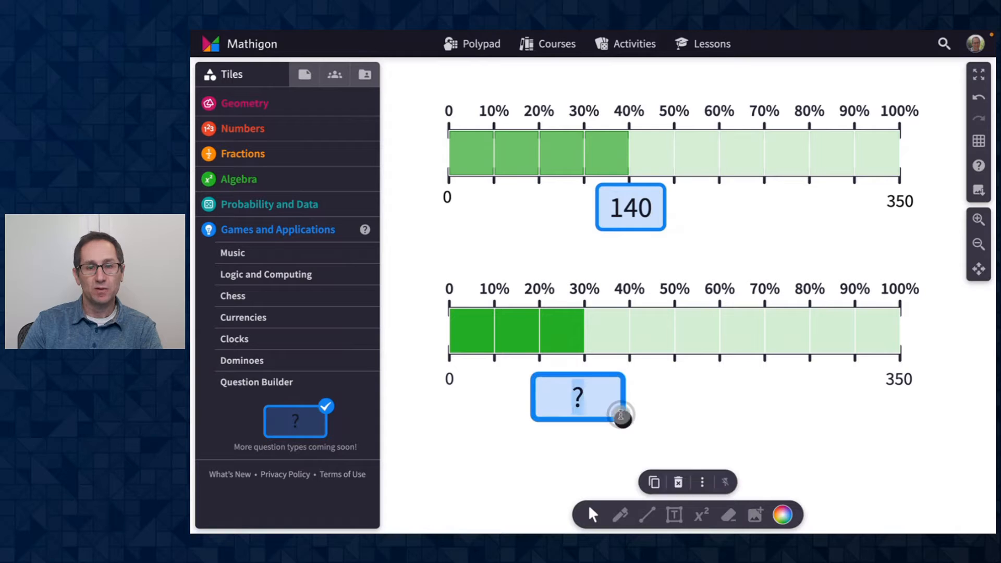
pyautogui.click(578, 402)
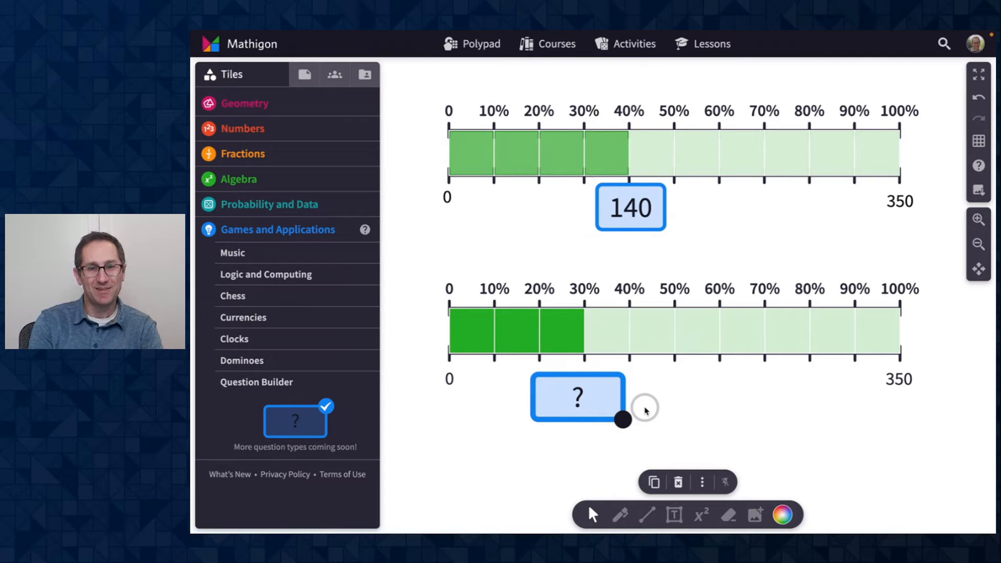
pyautogui.write('105')
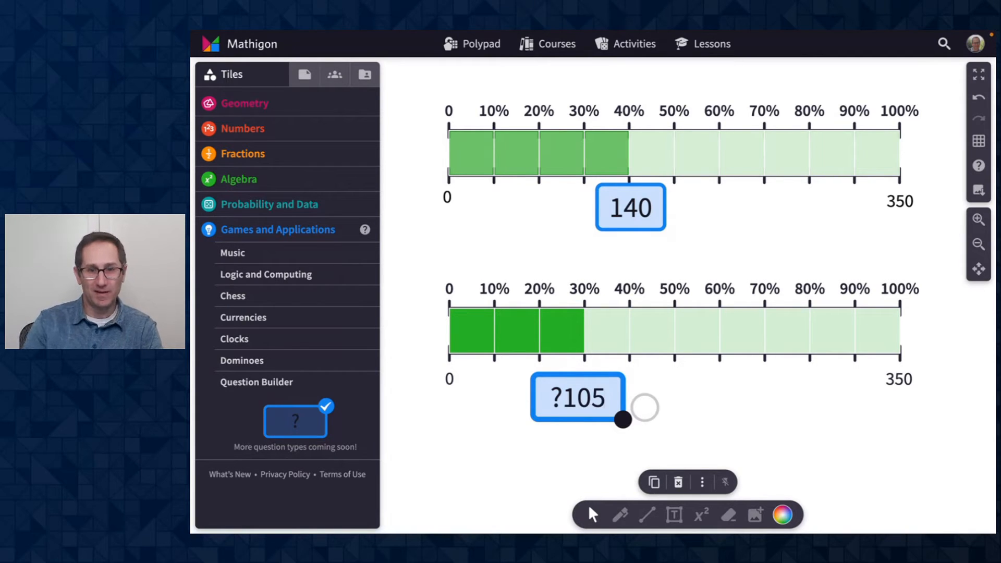
pyautogui.press('BackSpace')
pyautogui.press('BackSpace')
pyautogui.write('05')
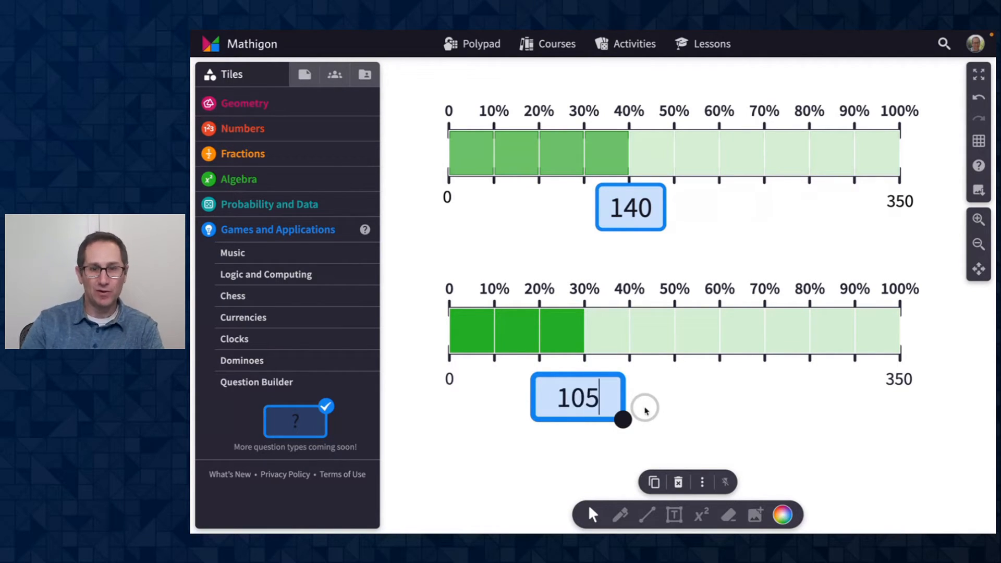
pyautogui.click(647, 405)
# - Resize the question box and position it under the 30% mark
pyautogui.click(622, 419)
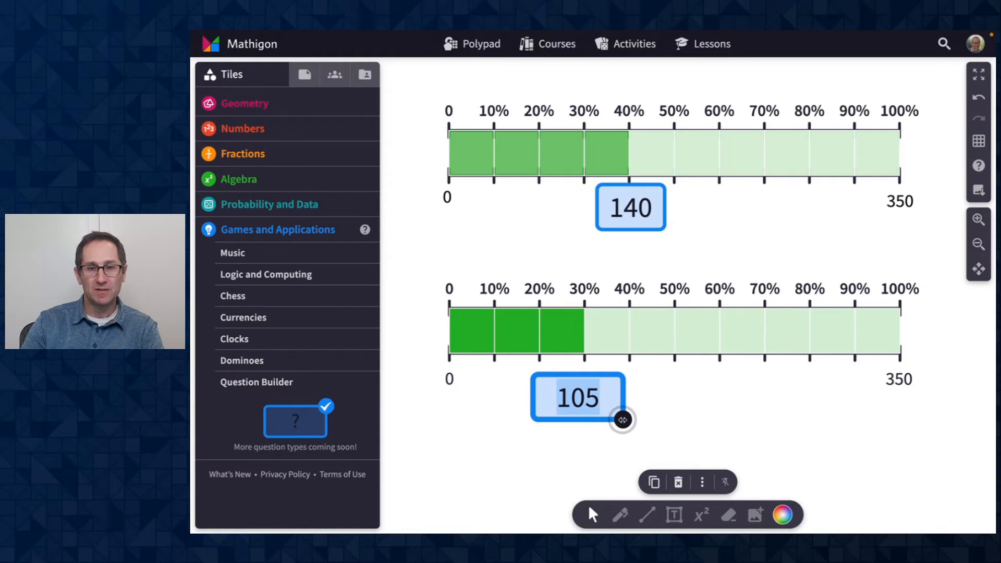
pyautogui.click(656, 412)
pyautogui.moveTo(603, 375); pyautogui.dragTo(612, 365)
pyautogui.moveTo(632, 407); pyautogui.dragTo(608, 406)
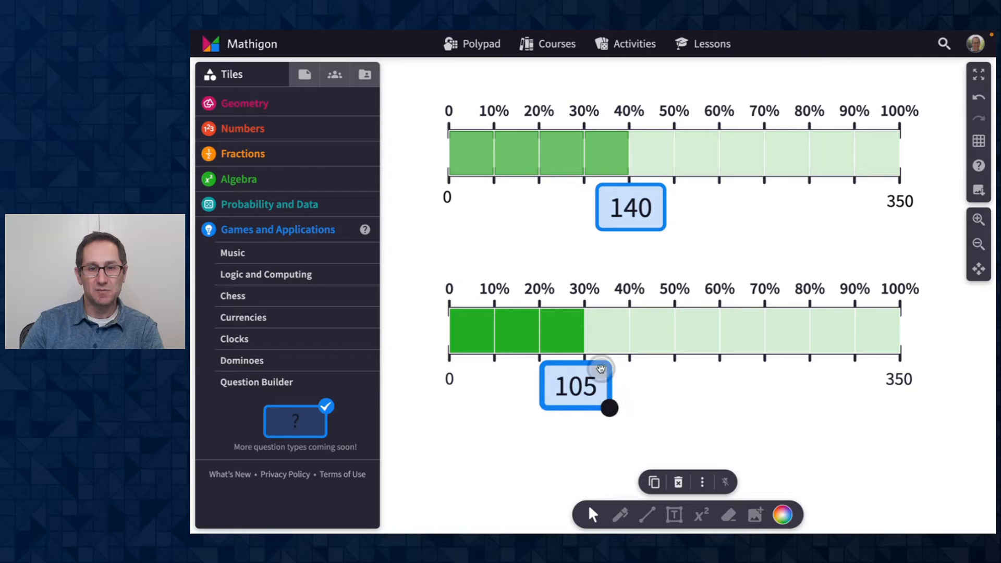
pyautogui.moveTo(600, 365); pyautogui.dragTo(609, 364)
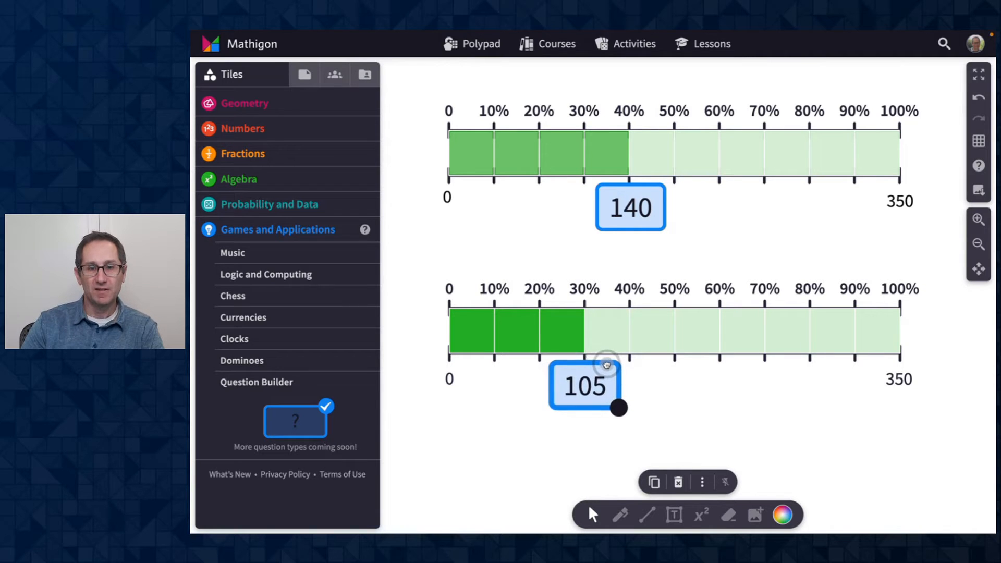
pyautogui.click(693, 384)
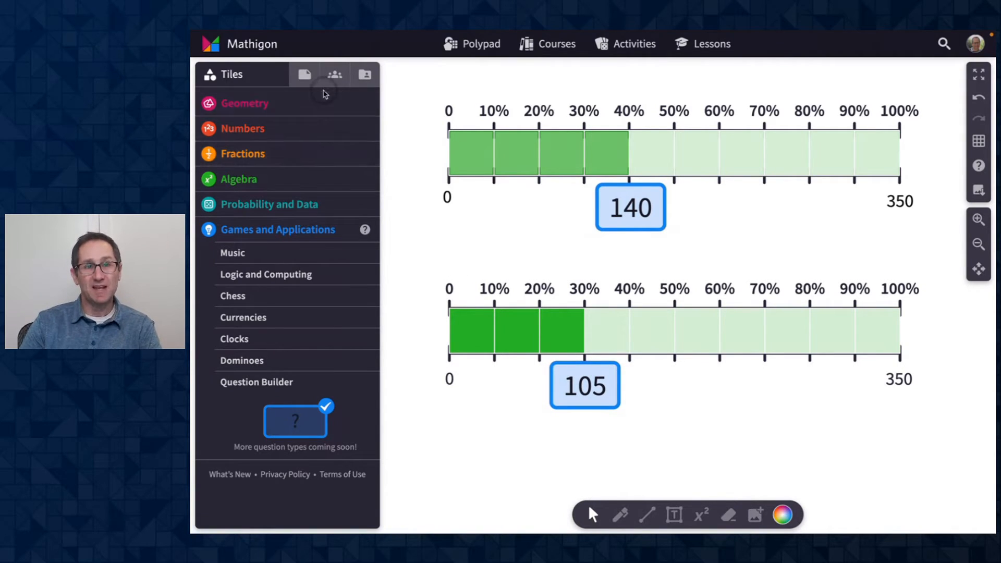
# - Save the Polypad and open its share link
pyautogui.click(305, 74)
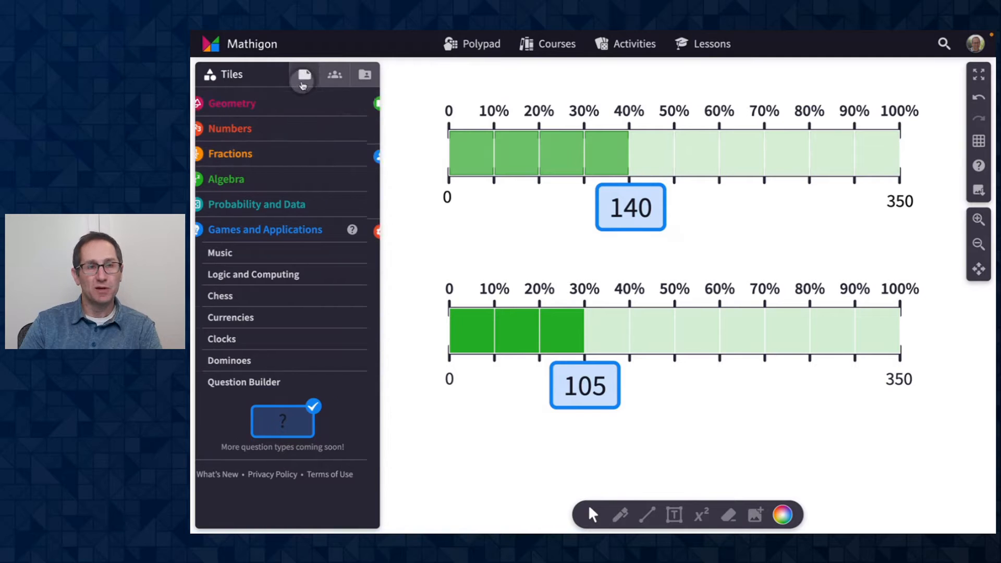
pyautogui.click(246, 127)
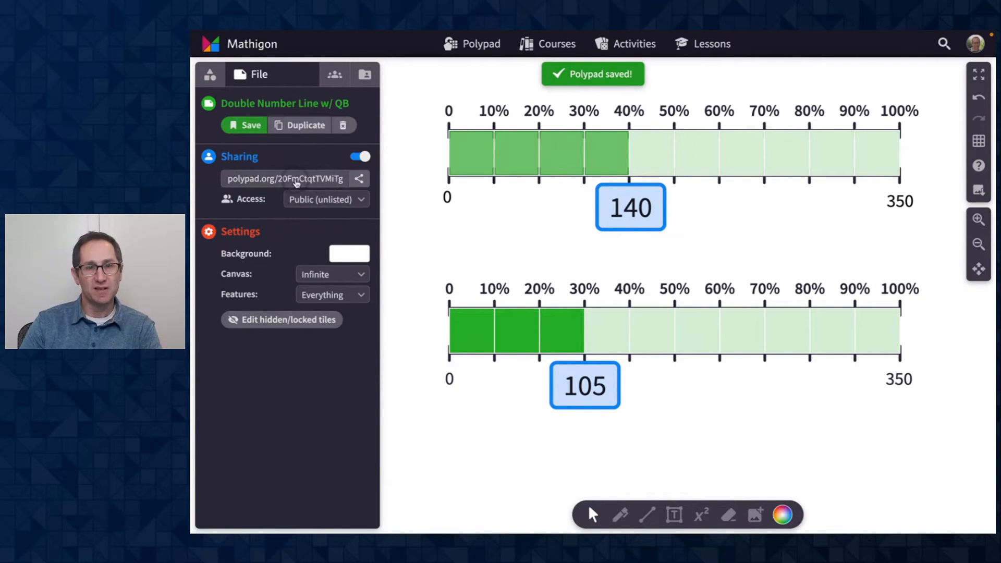
pyautogui.click(268, 179)
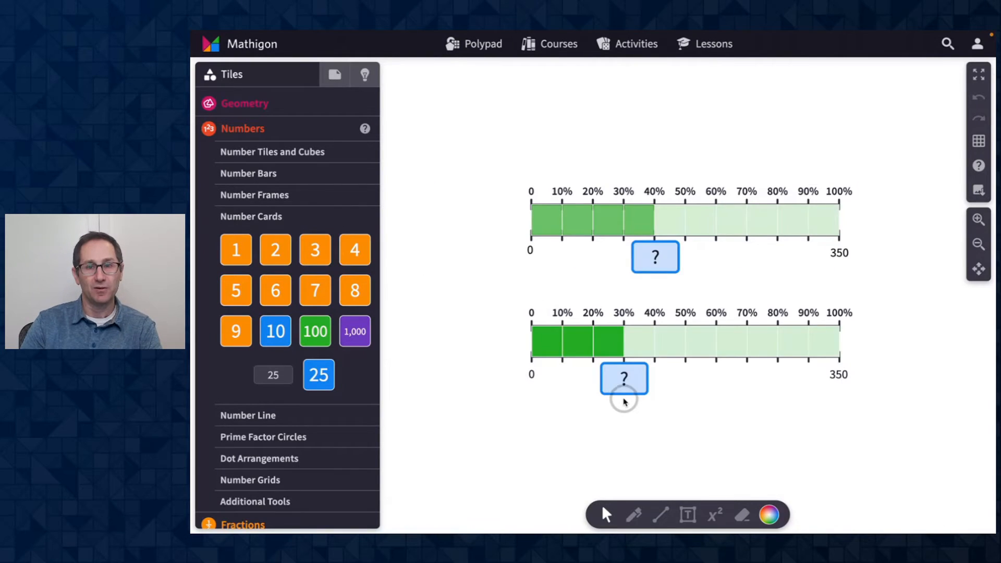
# - Examine the shared Polypad view by zooming in and selecting the upper percent bar
pyautogui.hscroll(2, 624, 400)
pyautogui.hscroll(-1, 624, 400)
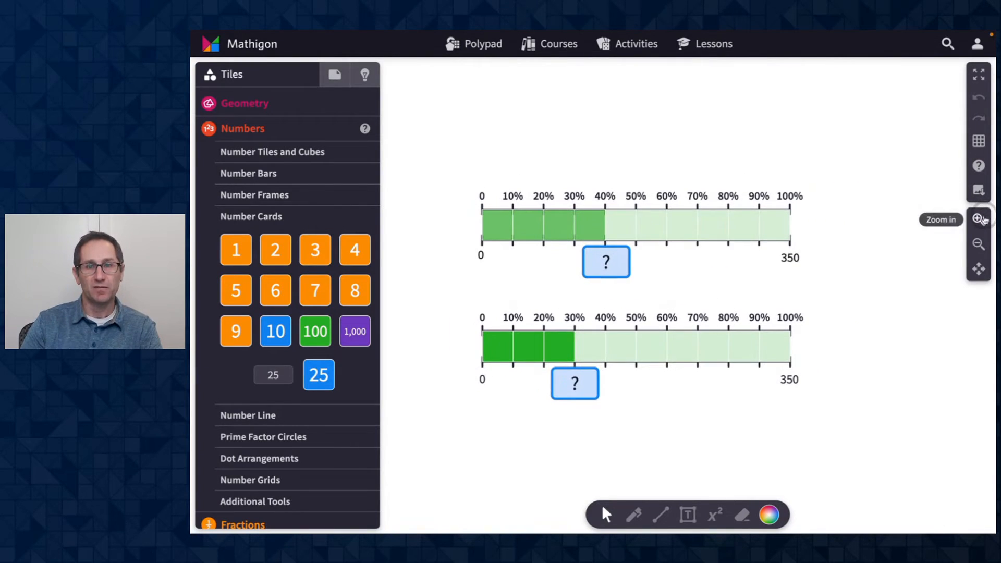
pyautogui.click(979, 219)
pyautogui.scroll(1, 898, 251)
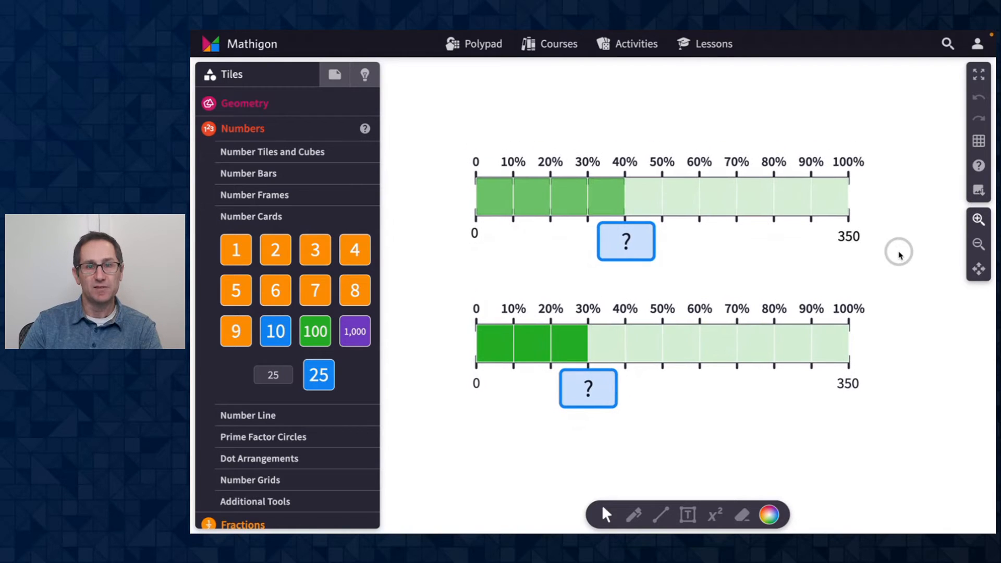
pyautogui.click(704, 188)
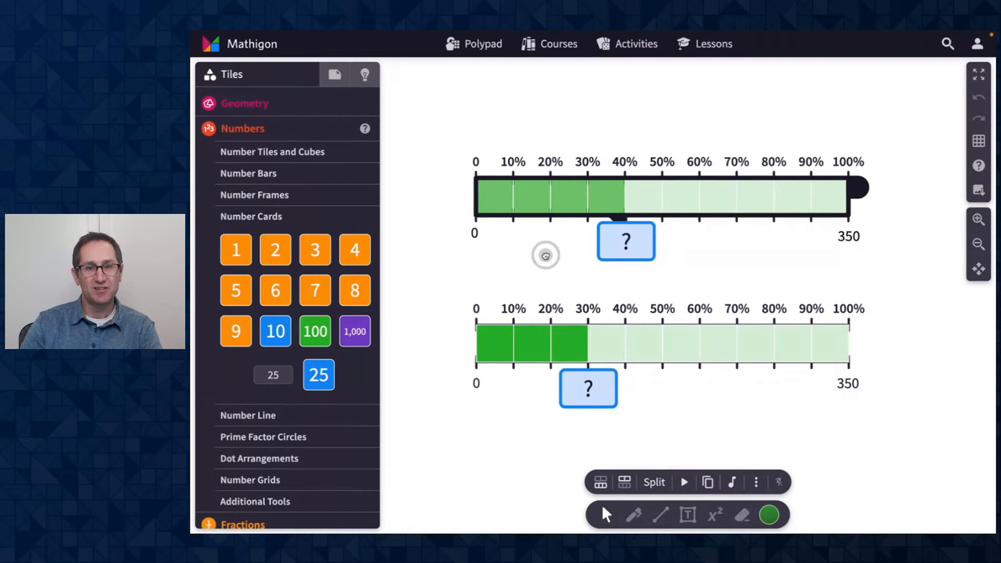
pyautogui.click(477, 268)
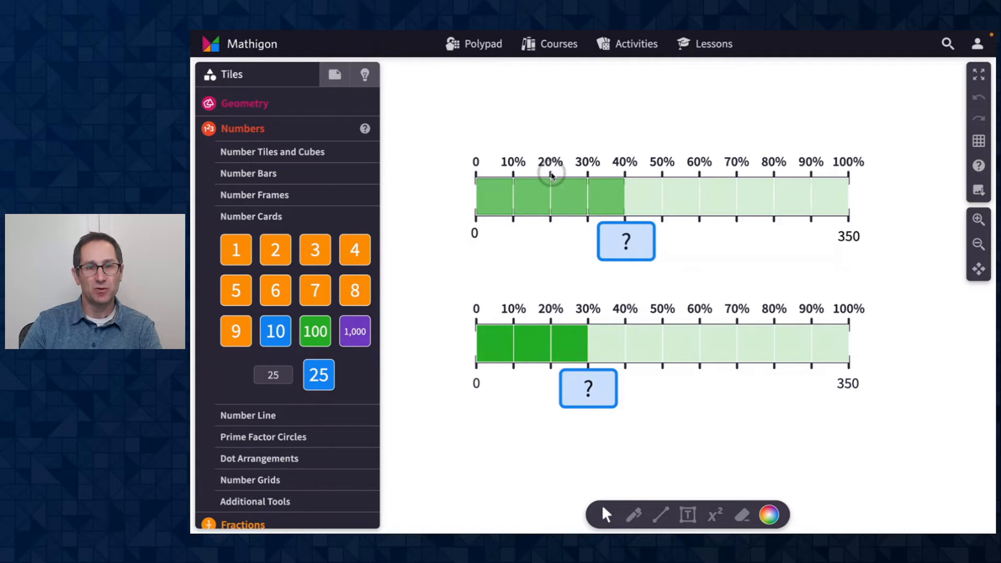
pyautogui.scroll(-1, 537, 292)
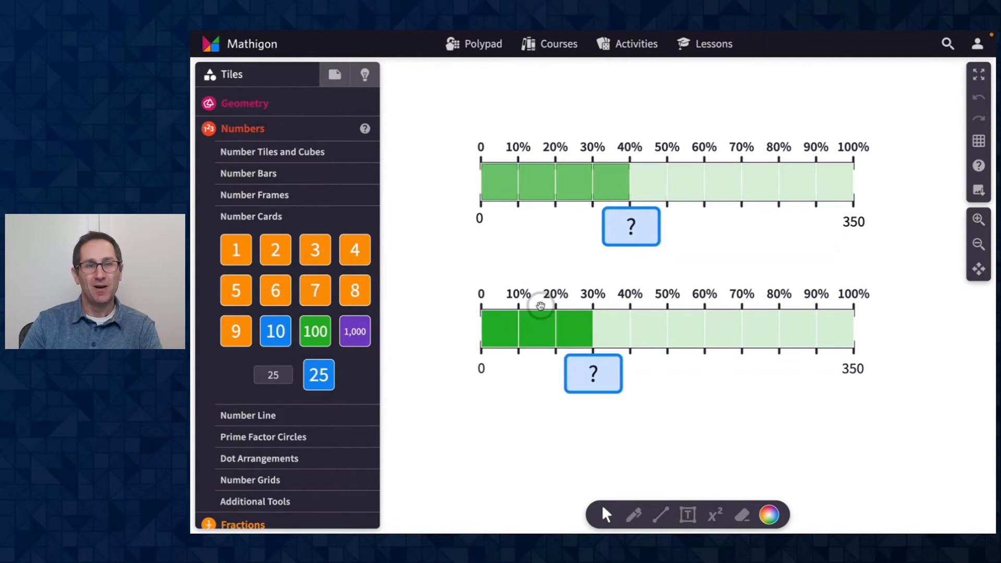
# - Try dragging the lower percent bar off its number line and deleting it, then undo both changes
pyautogui.click(542, 307)
pyautogui.moveTo(553, 306)
pyautogui.mouseDown()
pyautogui.moveTo(551, 292)
pyautogui.moveTo(556, 307)
pyautogui.mouseUp()
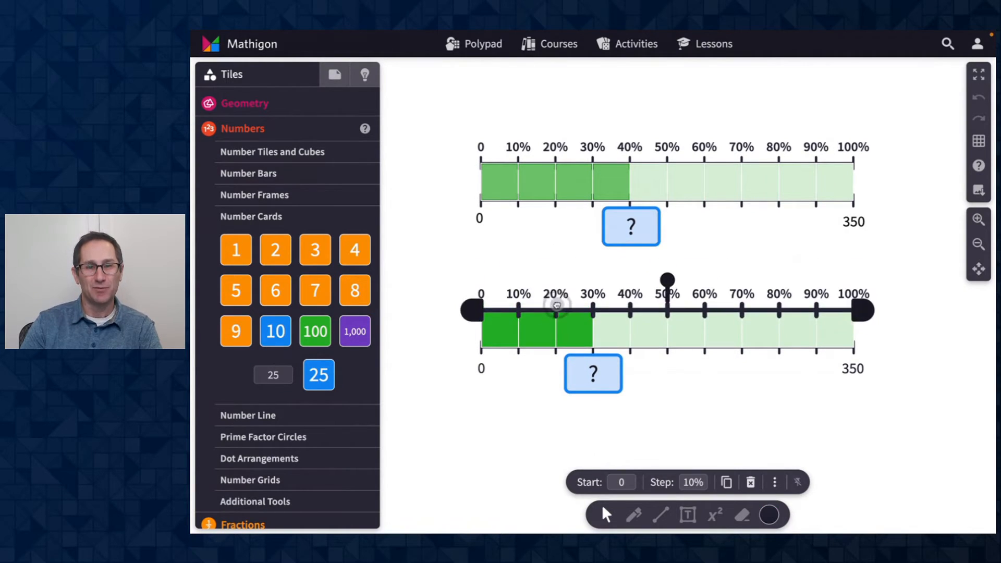
pyautogui.moveTo(484, 369)
pyautogui.mouseDown()
pyautogui.moveTo(453, 389)
pyautogui.moveTo(481, 369)
pyautogui.mouseUp()
pyautogui.moveTo(554, 328); pyautogui.dragTo(550, 375)
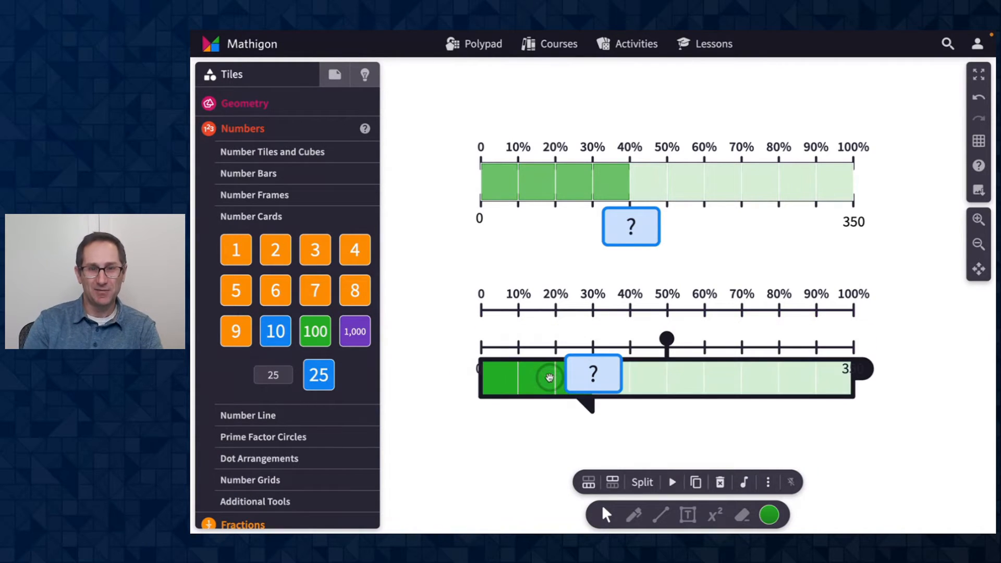
pyautogui.press('Delete')
pyautogui.hotkey('ctrl', 'z')
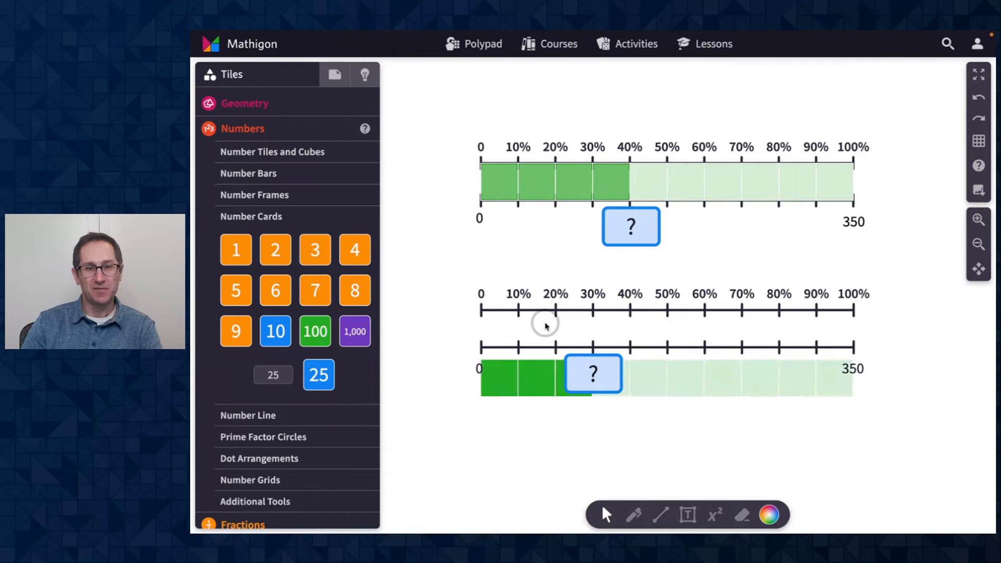
pyautogui.hotkey('ctrl', 'z')
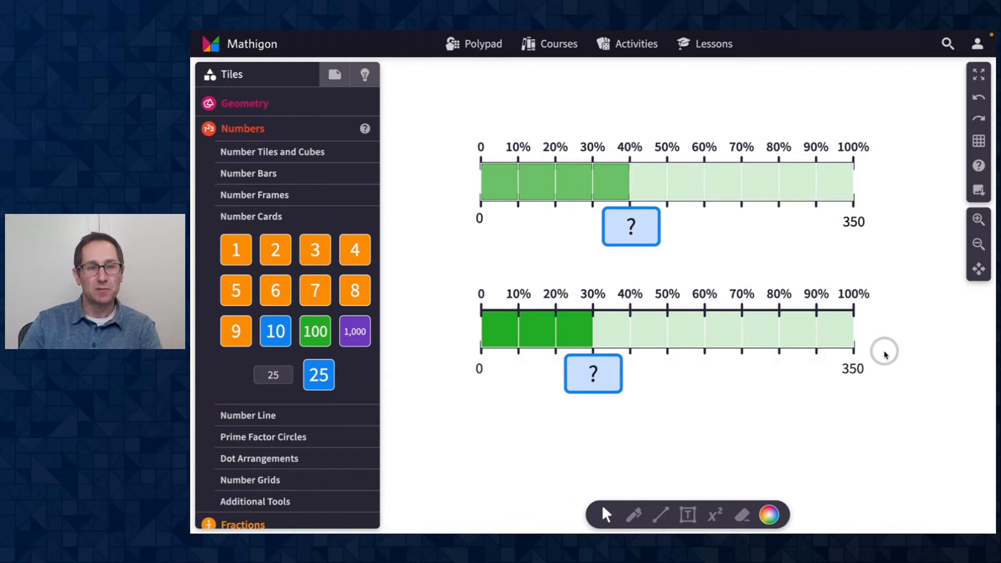
# - Return to the editor and set the lower percent number line's interactivity to Locked
pyautogui.hotkey('ctrl', 'Left')
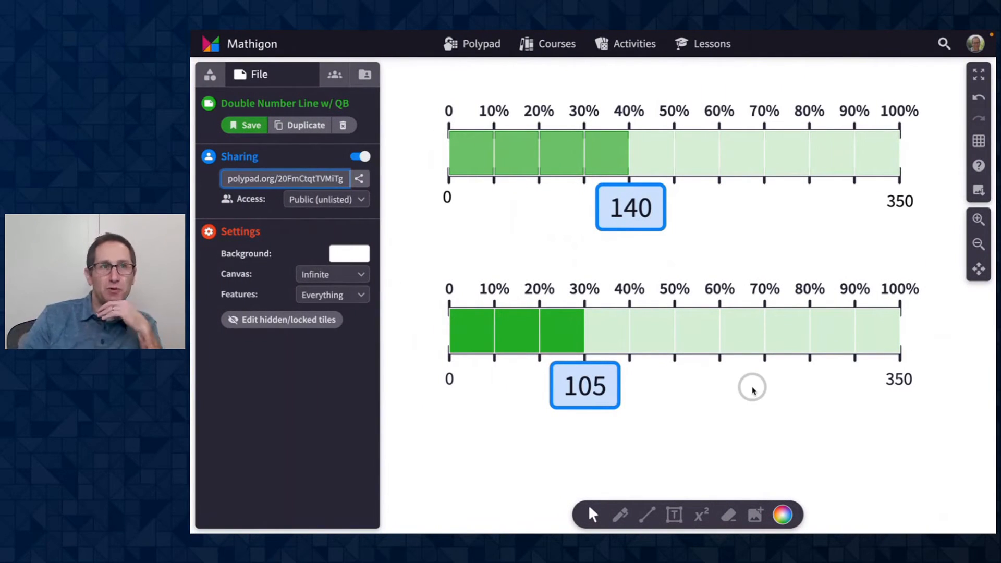
pyautogui.click(663, 305)
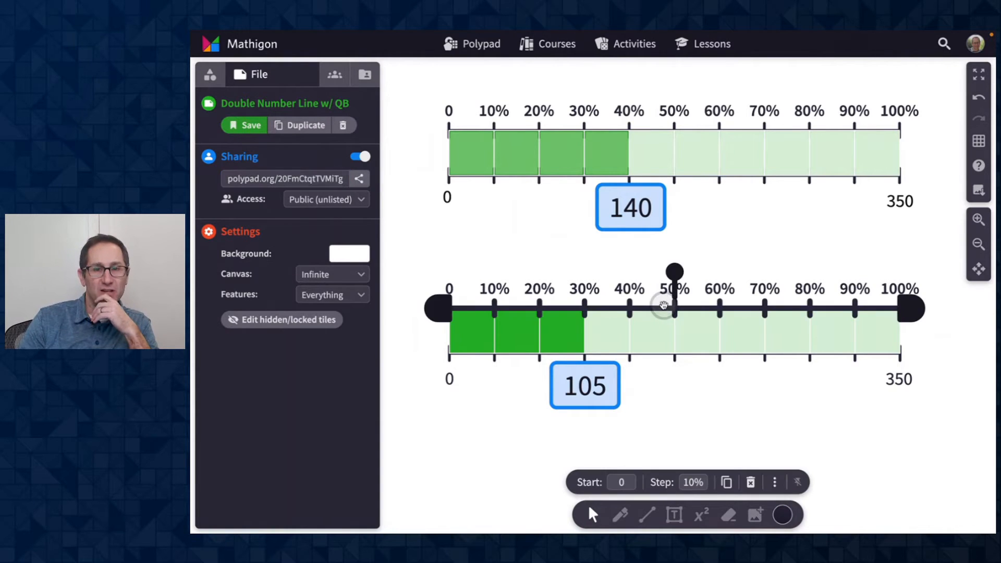
pyautogui.click(775, 483)
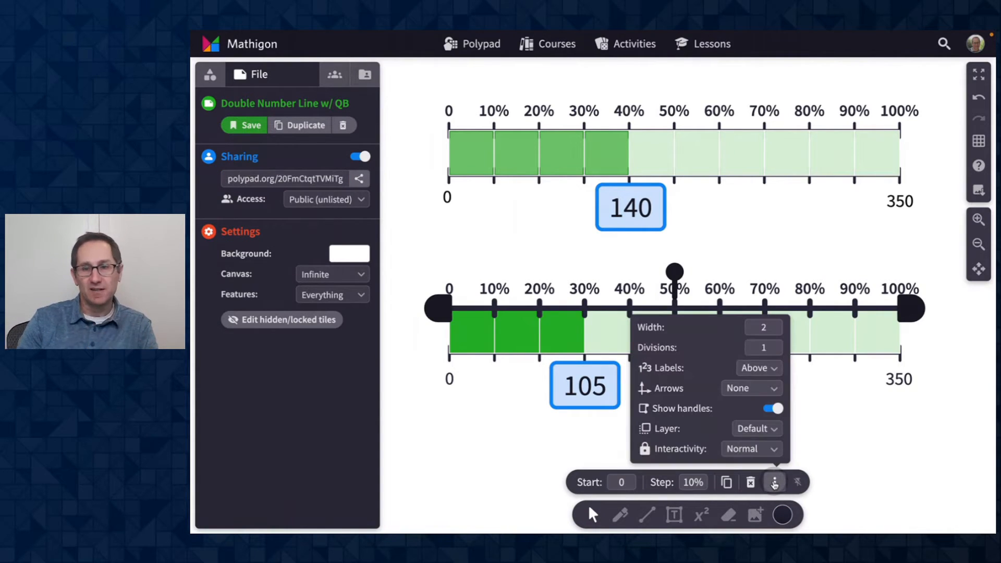
pyautogui.click(743, 449)
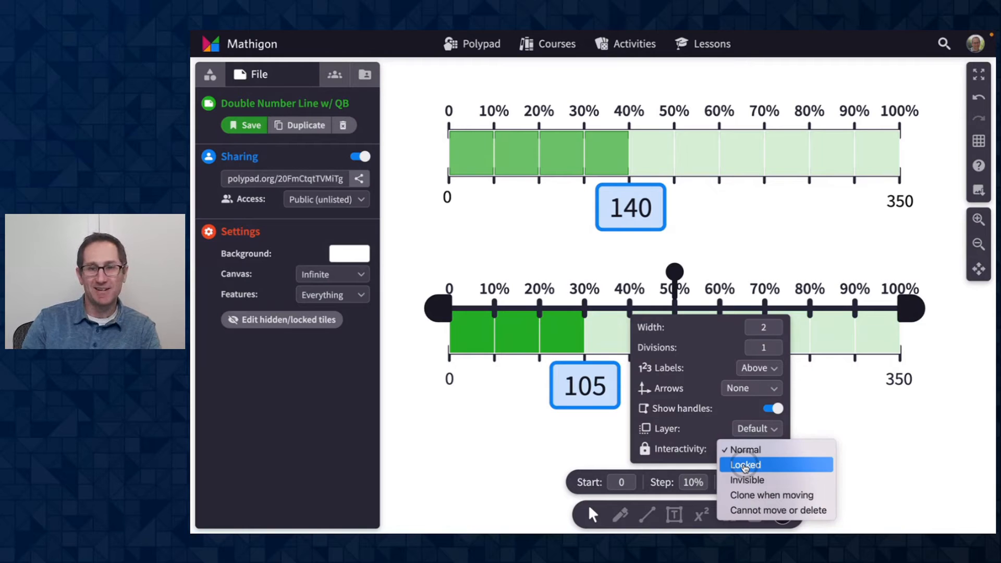
pyautogui.click(746, 466)
# - Set the 0–350 number line's interactivity to Locked as well
pyautogui.click(670, 358)
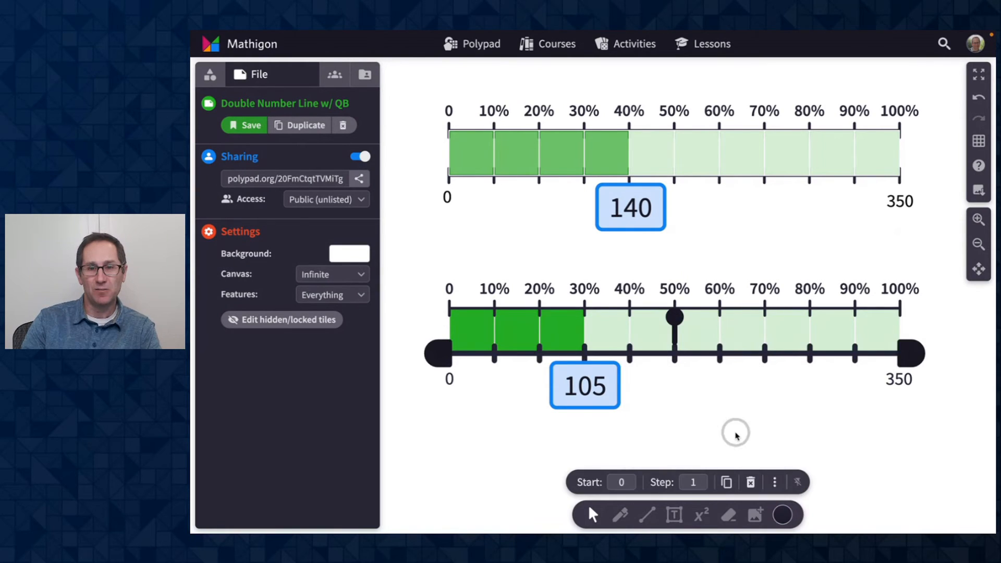
pyautogui.click(775, 483)
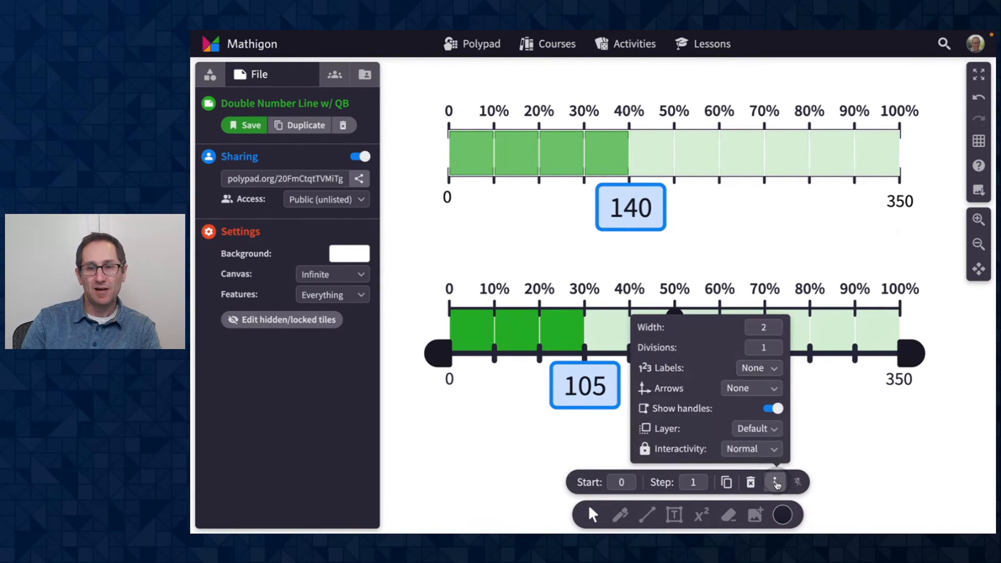
pyautogui.click(757, 450)
pyautogui.click(755, 464)
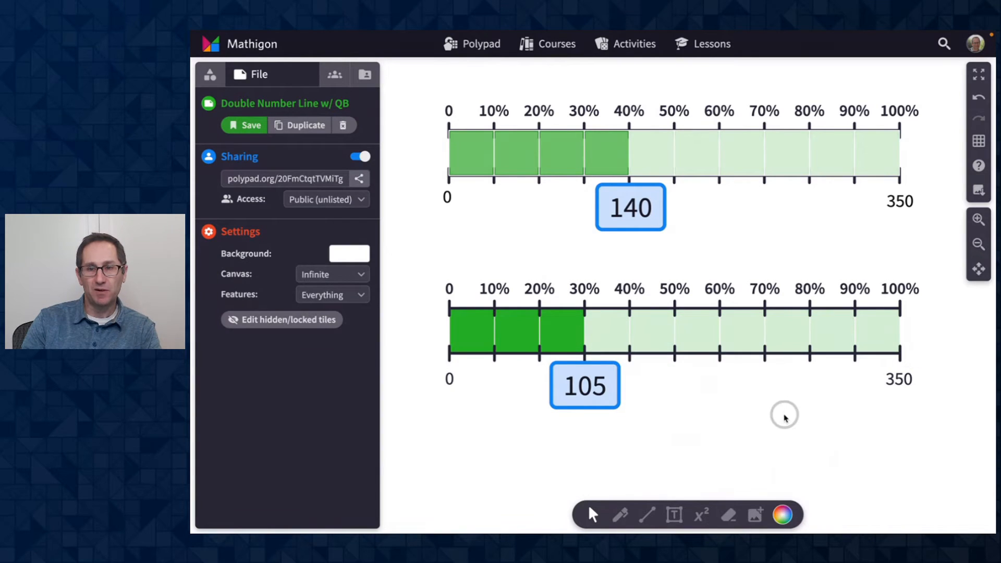
# - Select the 0 and 350 labels together and set their interactivity to Locked
pyautogui.click(450, 379)
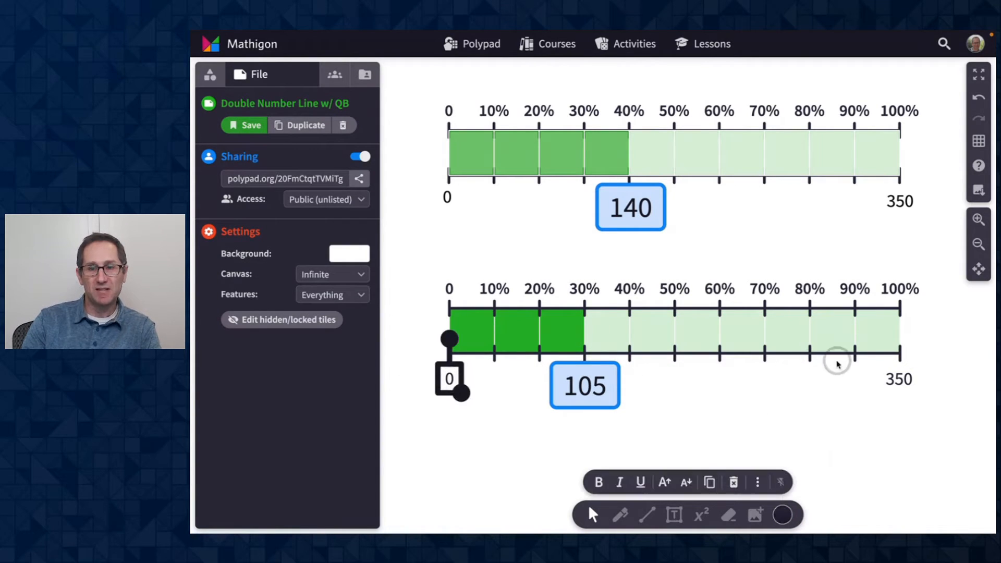
pyautogui.keyDown('shift'); pyautogui.click(898, 380); pyautogui.keyUp('shift')
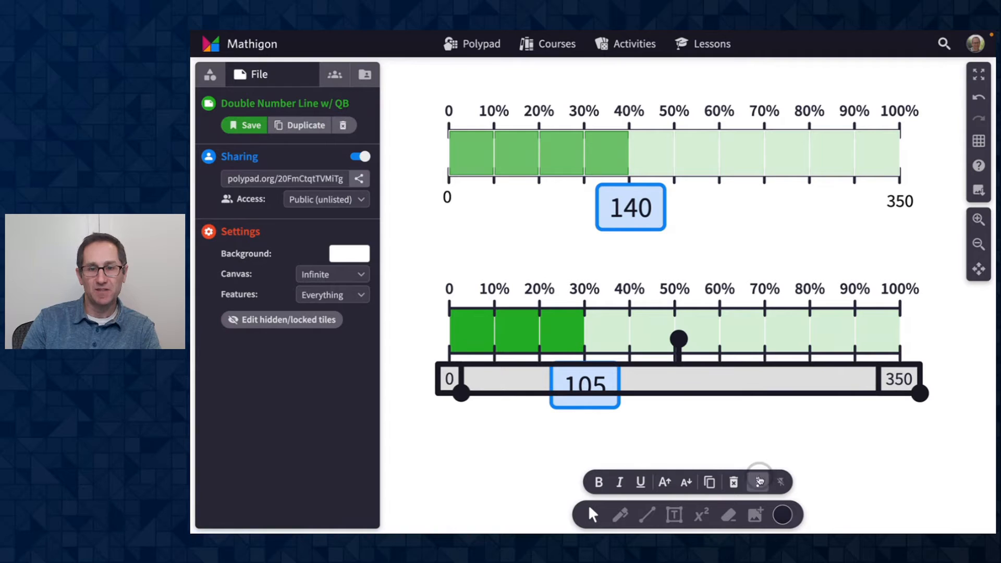
pyautogui.click(757, 485)
pyautogui.click(753, 448)
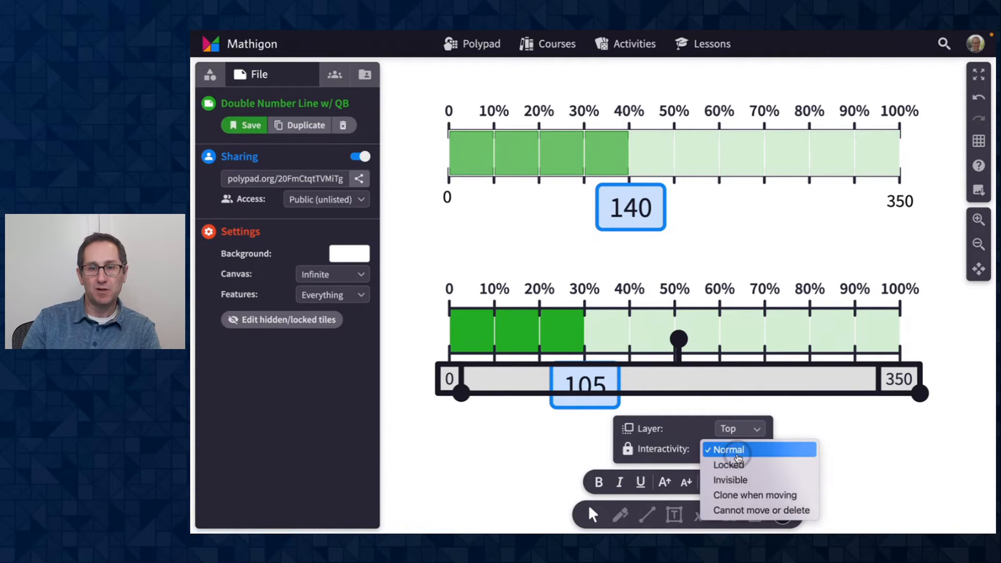
pyautogui.click(738, 467)
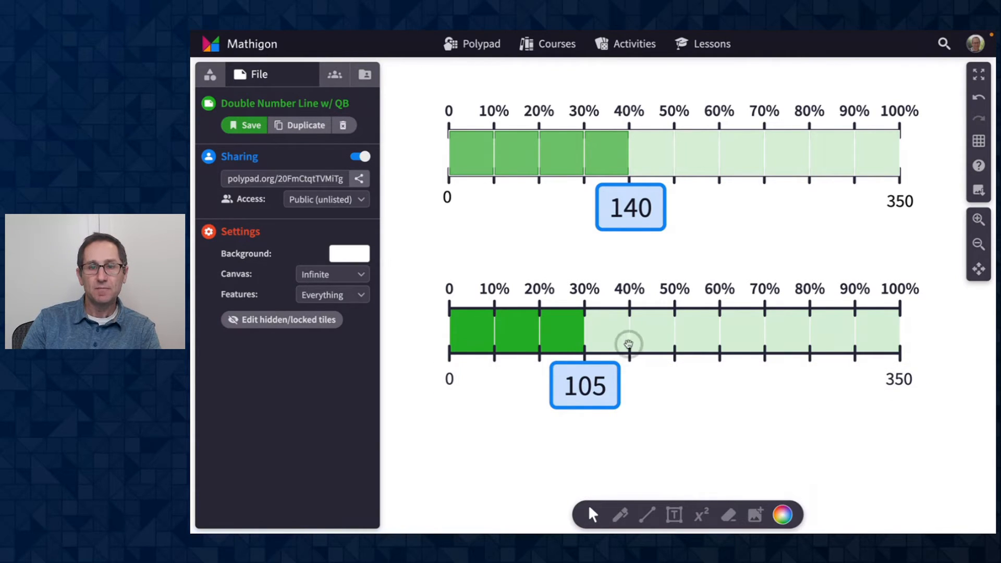
# - Set the lower percent bar's interactivity to Cannot move or delete and save the Polypad
pyautogui.click(608, 332)
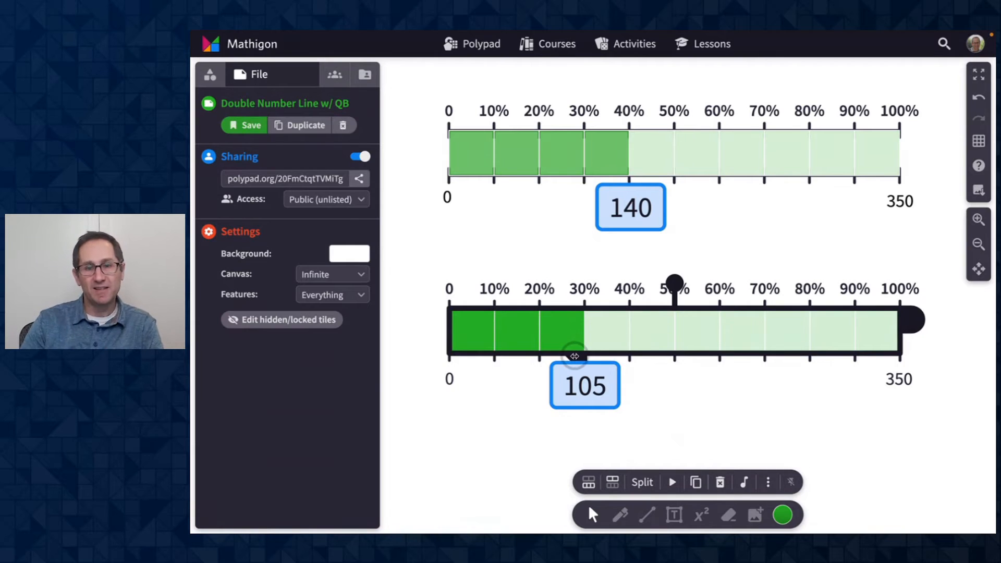
pyautogui.moveTo(575, 356)
pyautogui.mouseDown()
pyautogui.moveTo(715, 351)
pyautogui.moveTo(584, 358)
pyautogui.mouseUp()
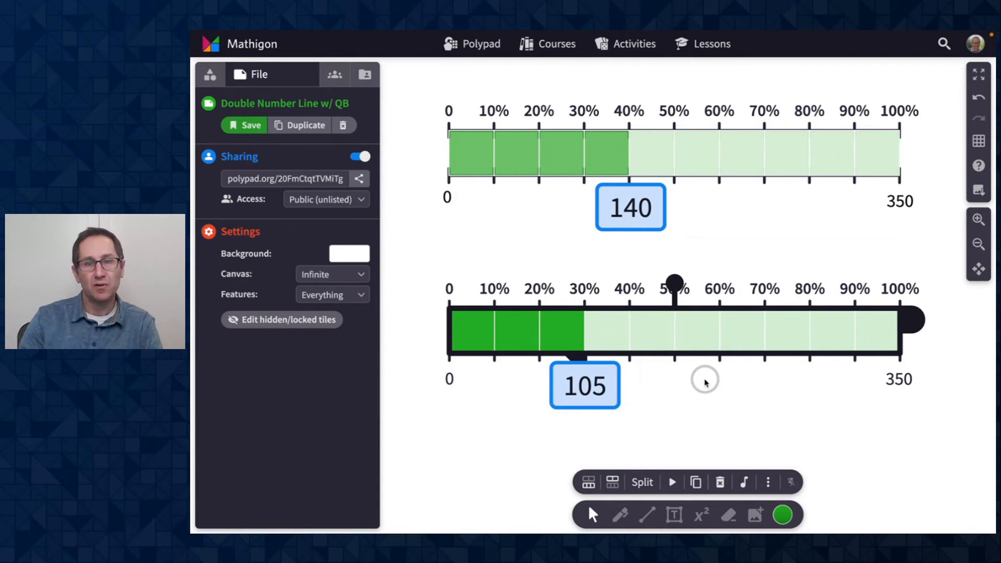
pyautogui.moveTo(613, 335)
pyautogui.mouseDown()
pyautogui.moveTo(619, 351)
pyautogui.moveTo(611, 333)
pyautogui.mouseUp()
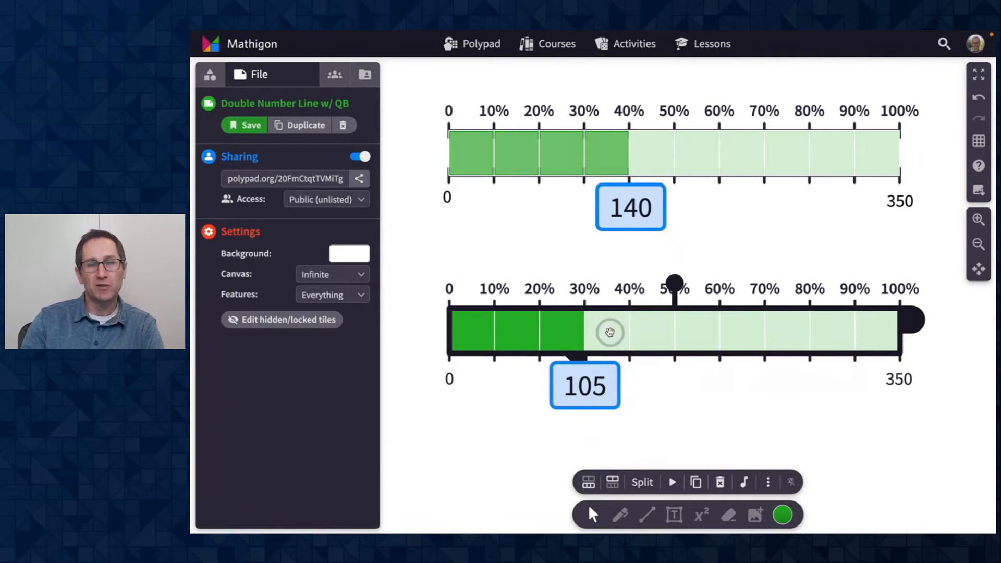
pyautogui.click(770, 481)
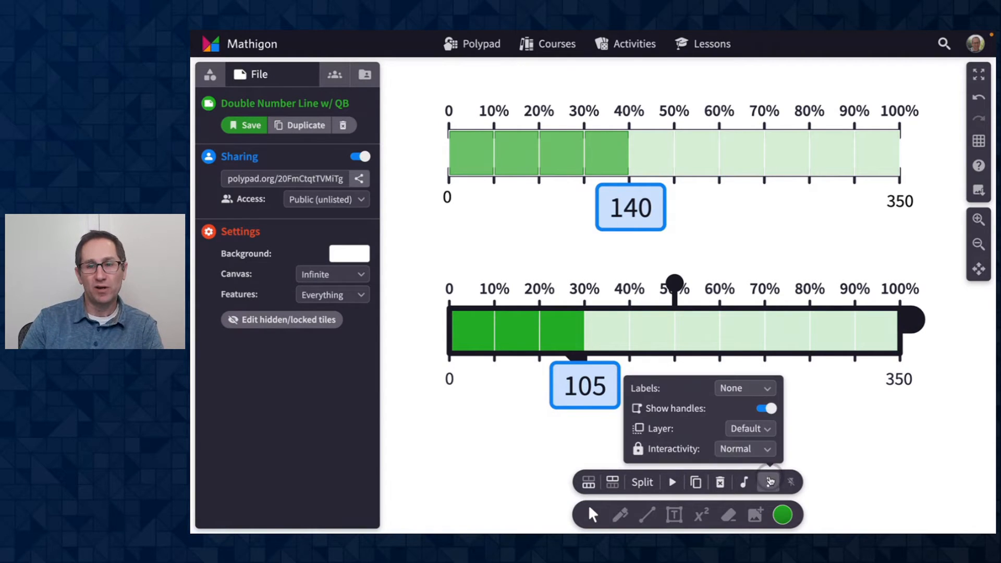
pyautogui.click(746, 450)
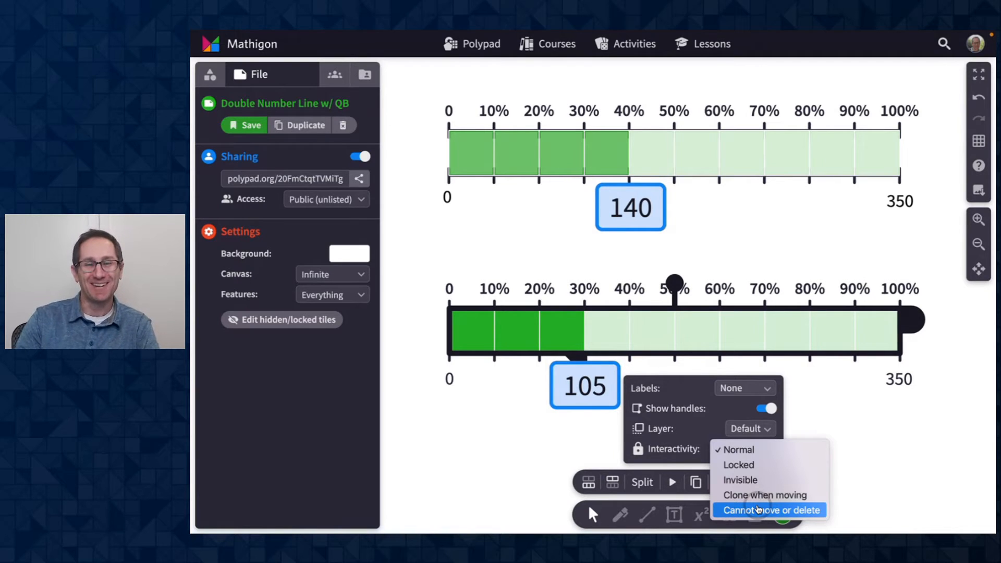
pyautogui.click(776, 510)
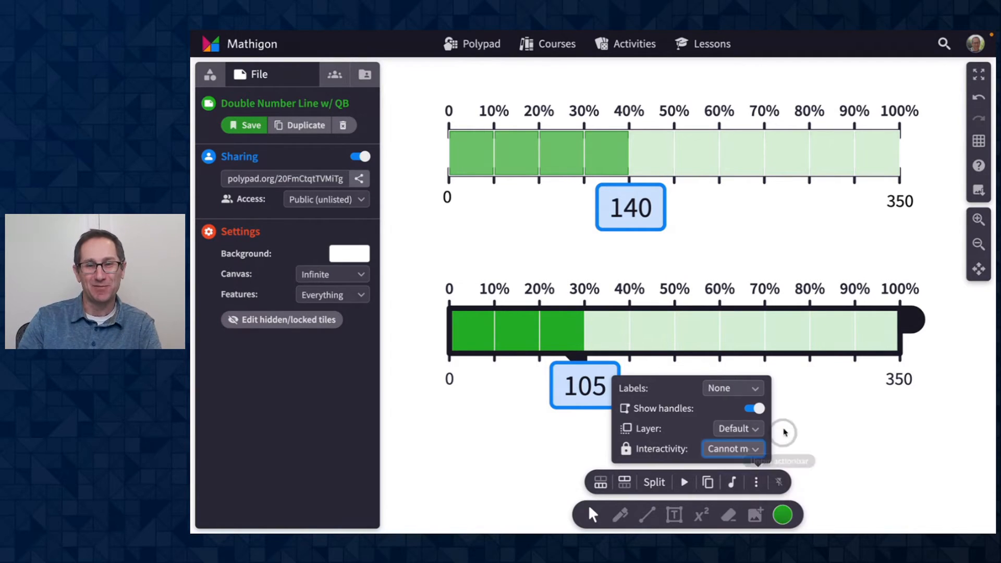
pyautogui.click(816, 389)
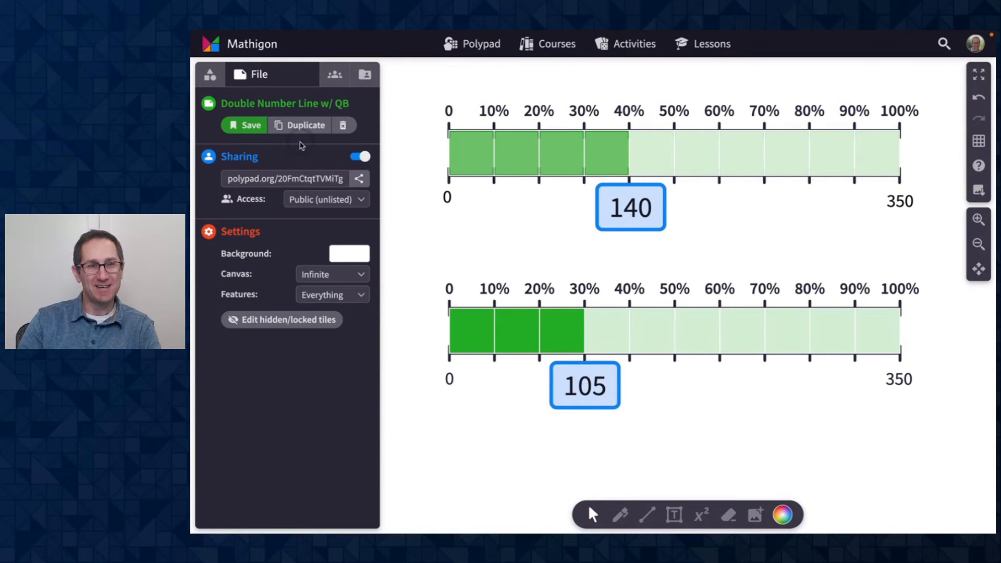
pyautogui.click(252, 126)
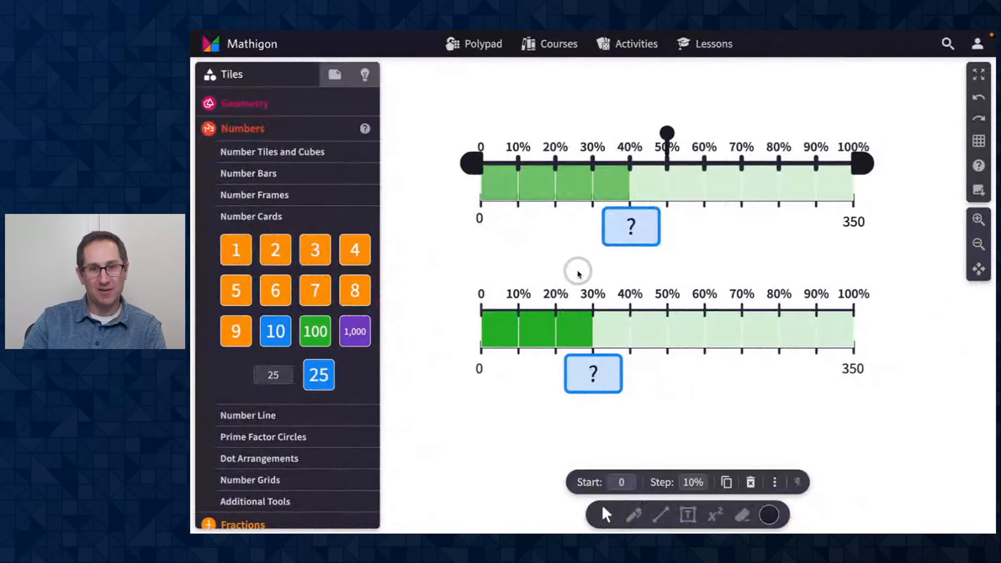
# - Test dragging the locked lower number line in the shared view and zoom in
pyautogui.click(649, 341)
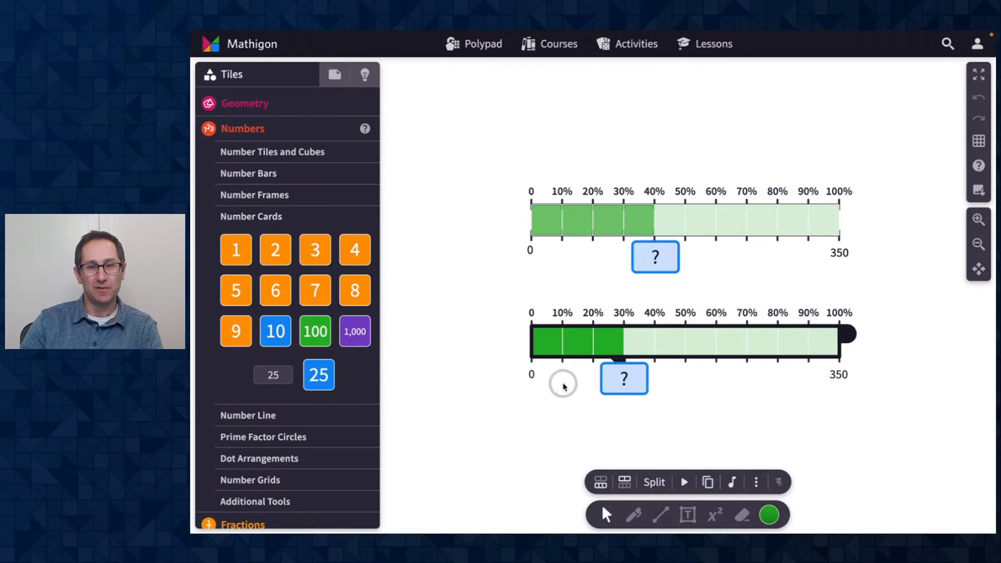
pyautogui.moveTo(561, 314); pyautogui.dragTo(527, 277)
pyautogui.moveTo(566, 314); pyautogui.dragTo(559, 311)
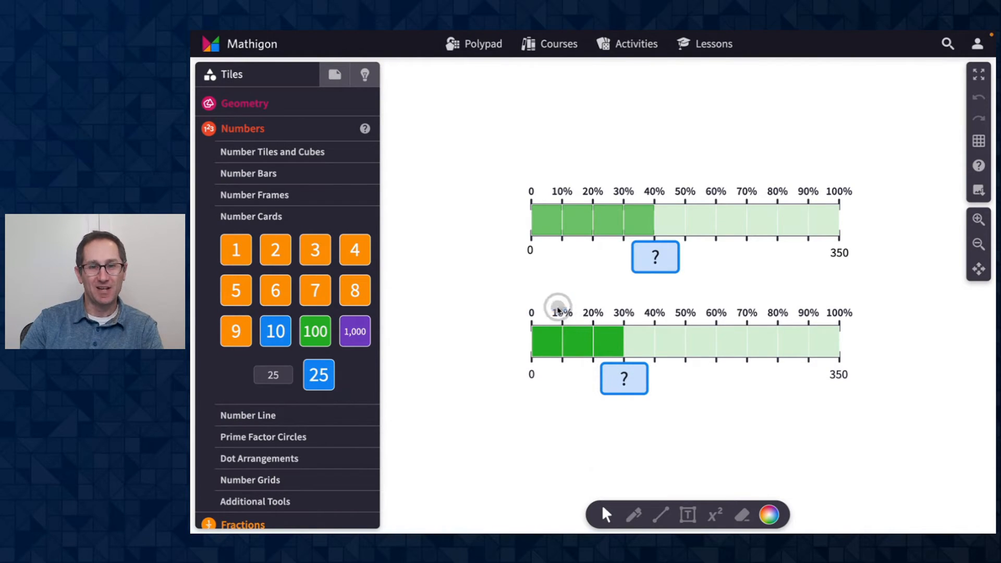
pyautogui.click(979, 219)
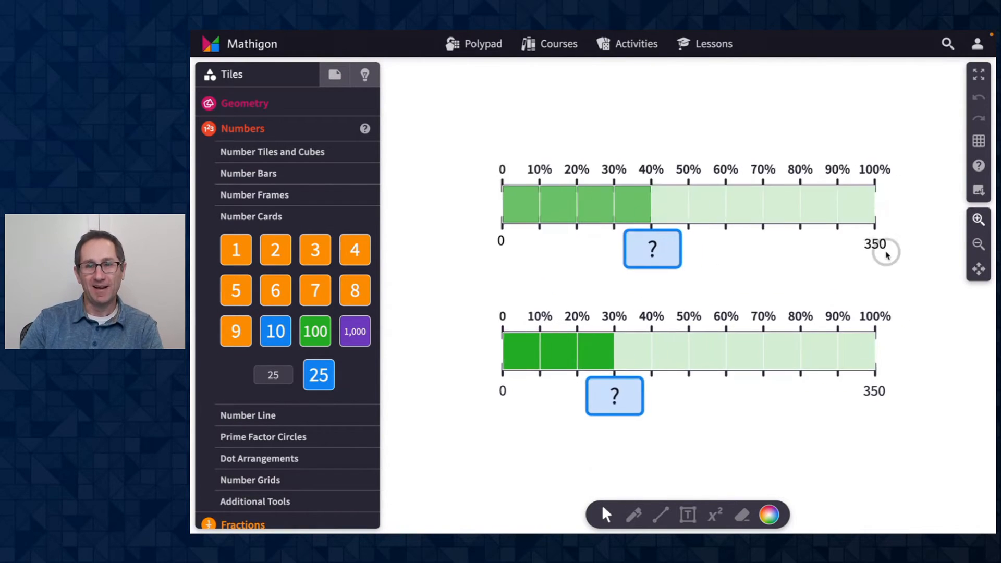
pyautogui.click(979, 220)
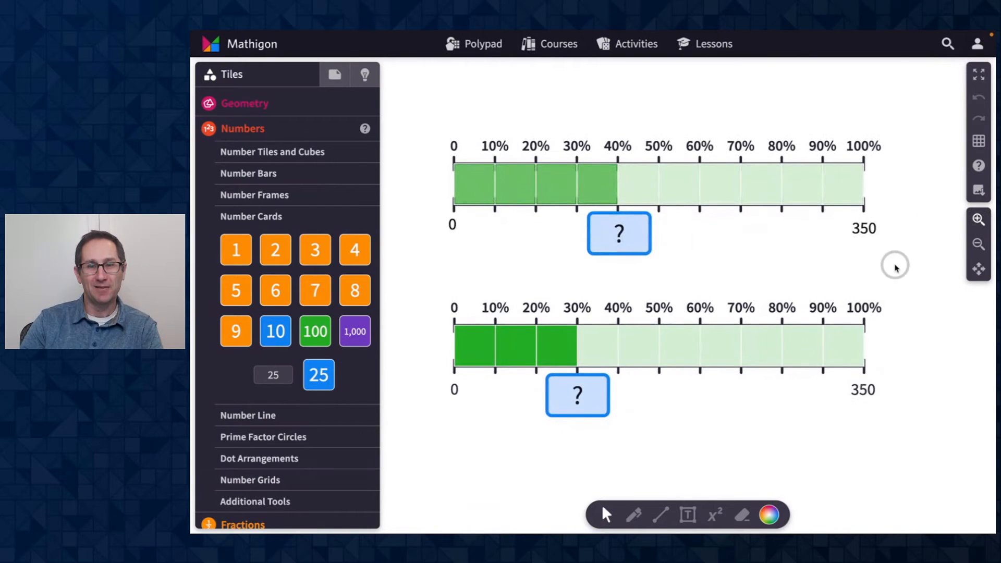
# - Split the lower percent bar into pieces and merge it back
pyautogui.click(502, 348)
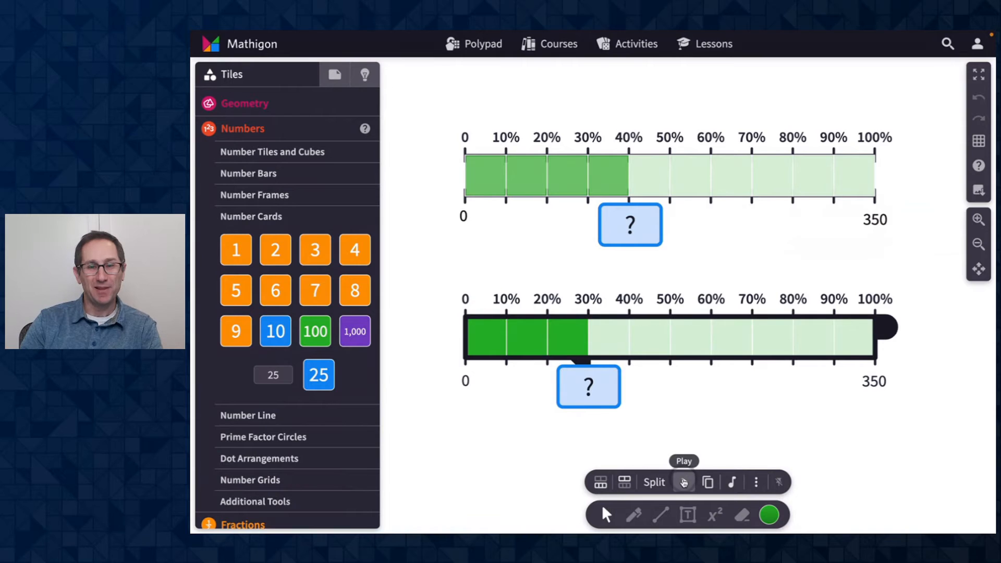
pyautogui.click(653, 483)
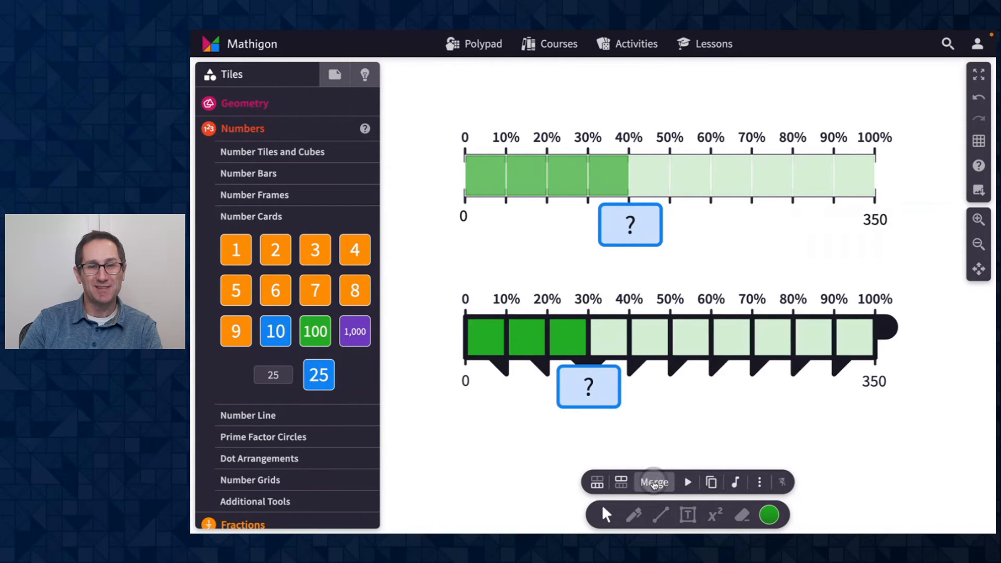
pyautogui.click(654, 484)
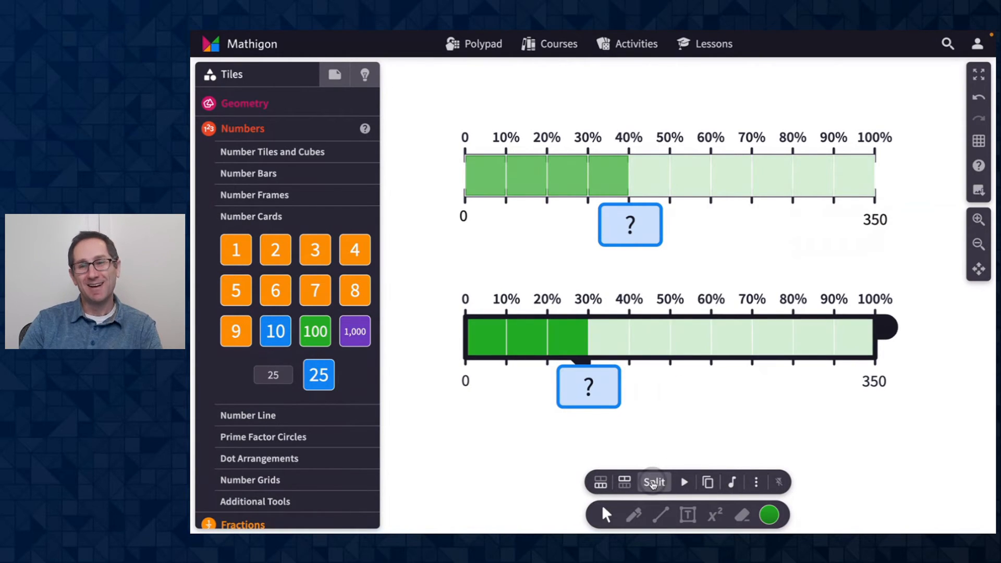
# - Try the lower percent bar's toolbar options in the shared student view
pyautogui.click(602, 484)
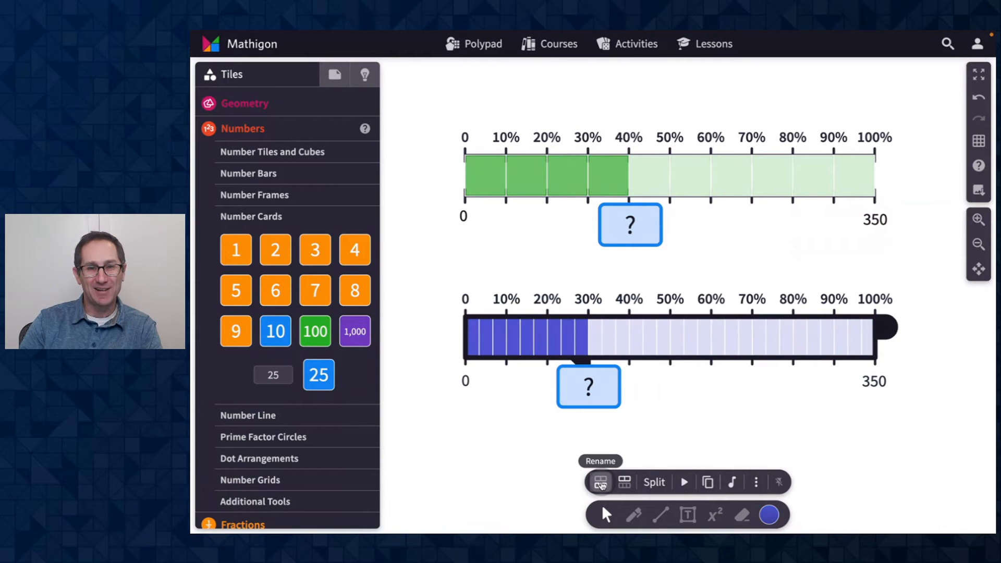
pyautogui.click(624, 484)
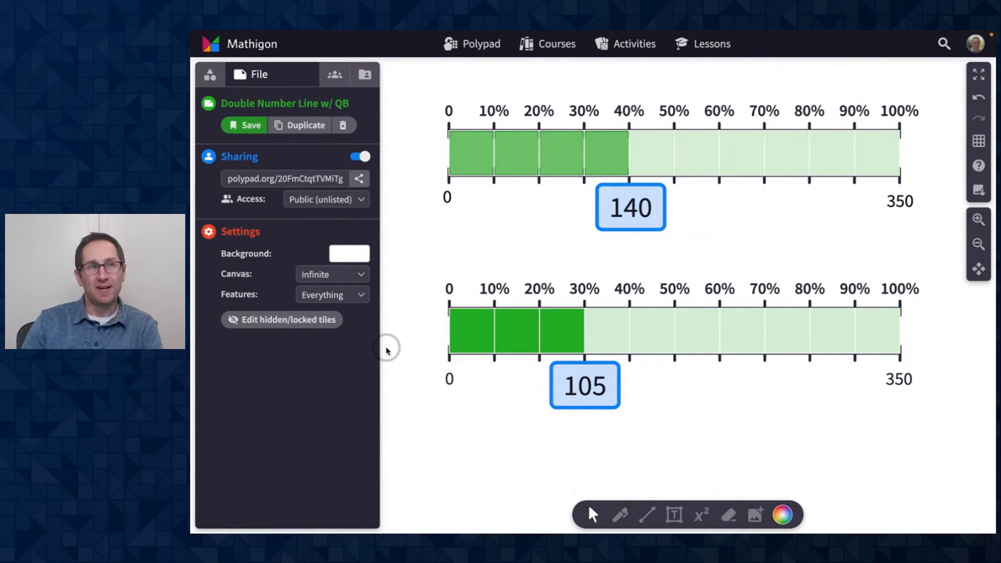
# - Set the Polypad's Features to Custom and enter tile selection mode
pyautogui.click(336, 305)
pyautogui.click(336, 310)
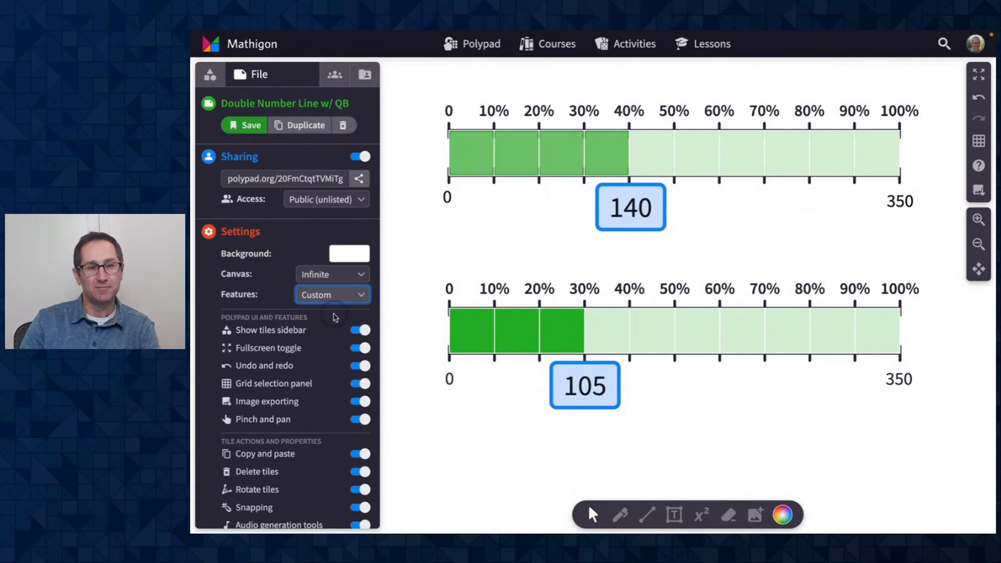
pyautogui.scroll(-3, 300, 360)
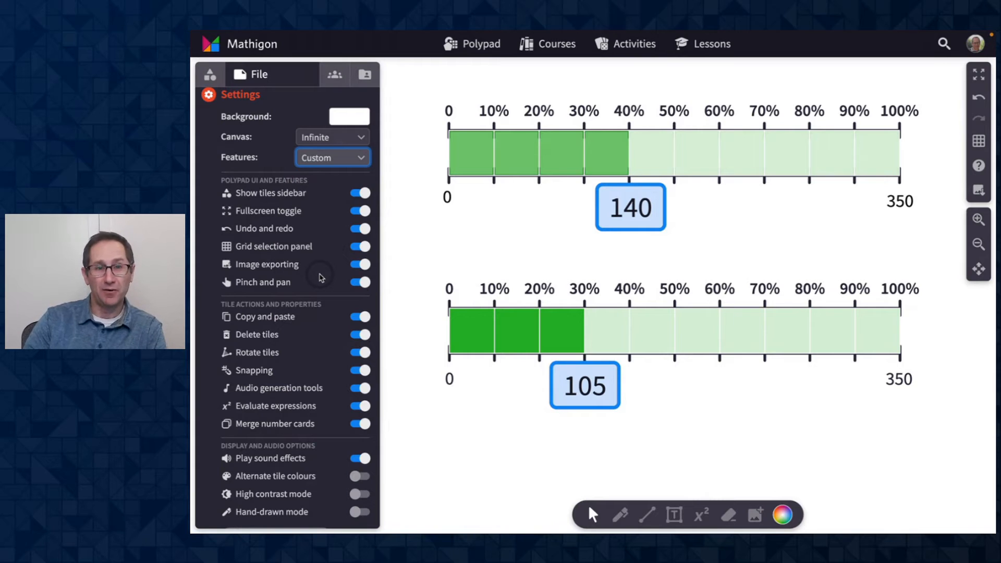
pyautogui.scroll(-2, 320, 277)
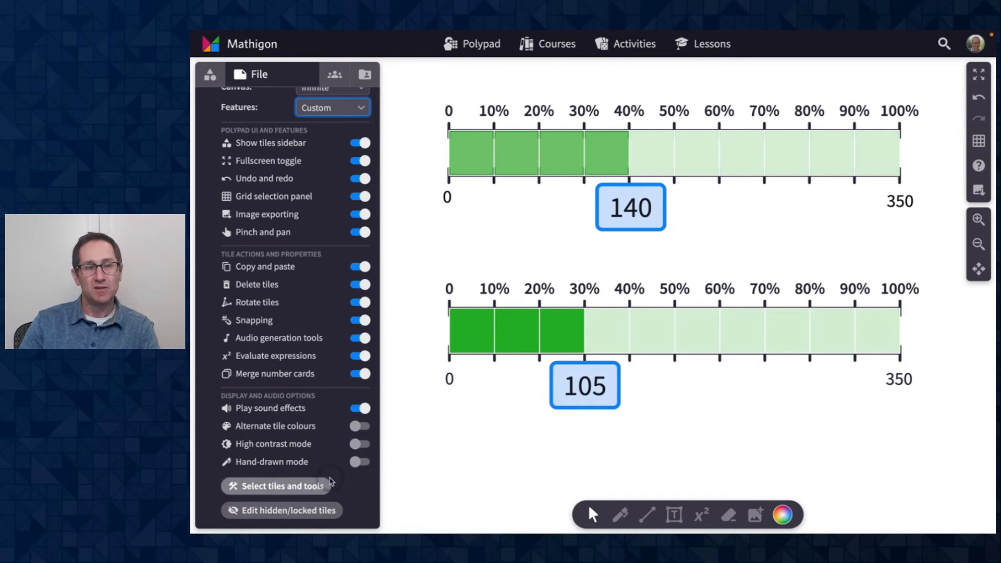
pyautogui.click(295, 488)
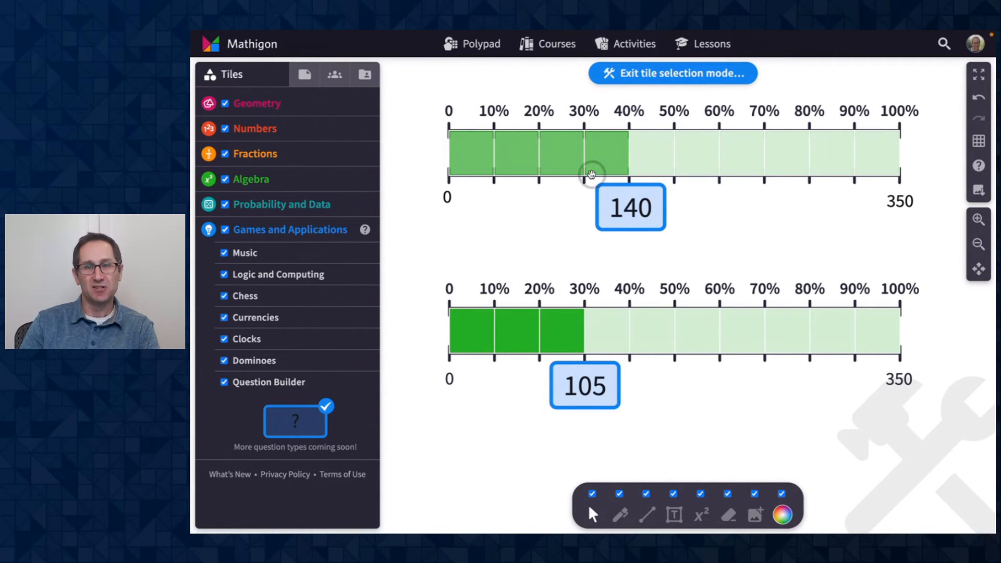
# - Disable every percent bar action except Copy, then exit tile selection mode
pyautogui.click(553, 150)
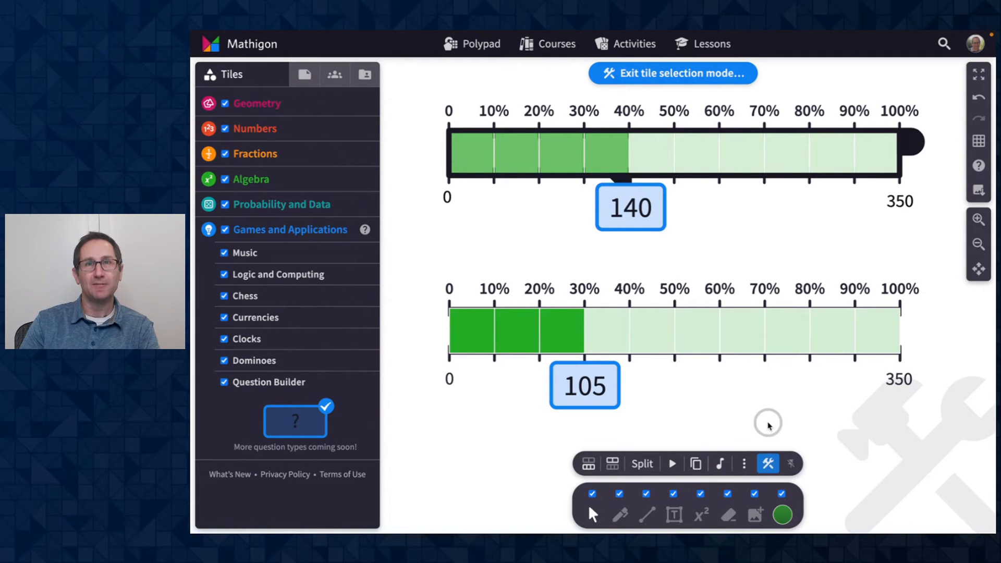
pyautogui.click(767, 464)
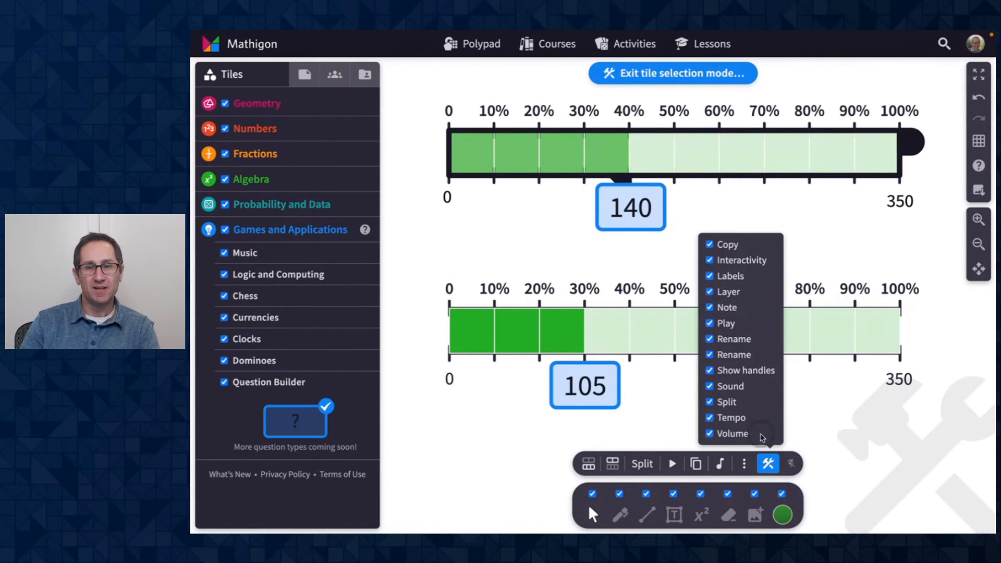
pyautogui.click(732, 263)
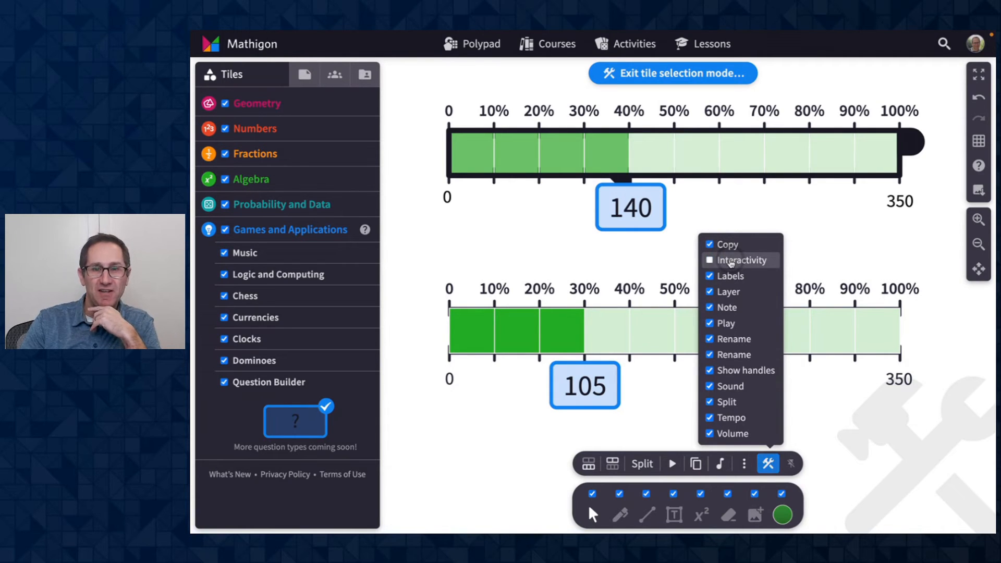
pyautogui.click(730, 275)
pyautogui.click(731, 292)
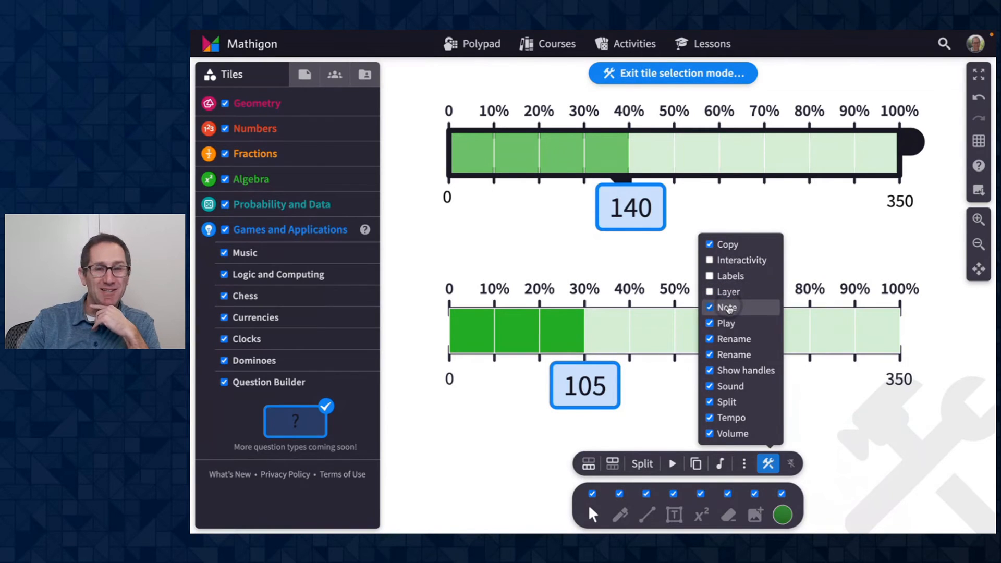
pyautogui.click(728, 308)
pyautogui.click(727, 324)
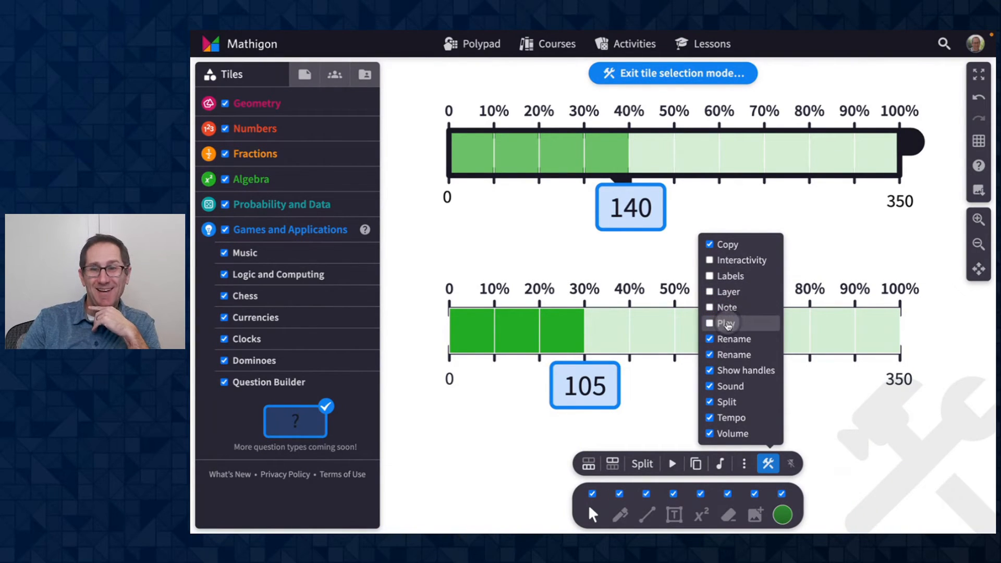
pyautogui.click(727, 356)
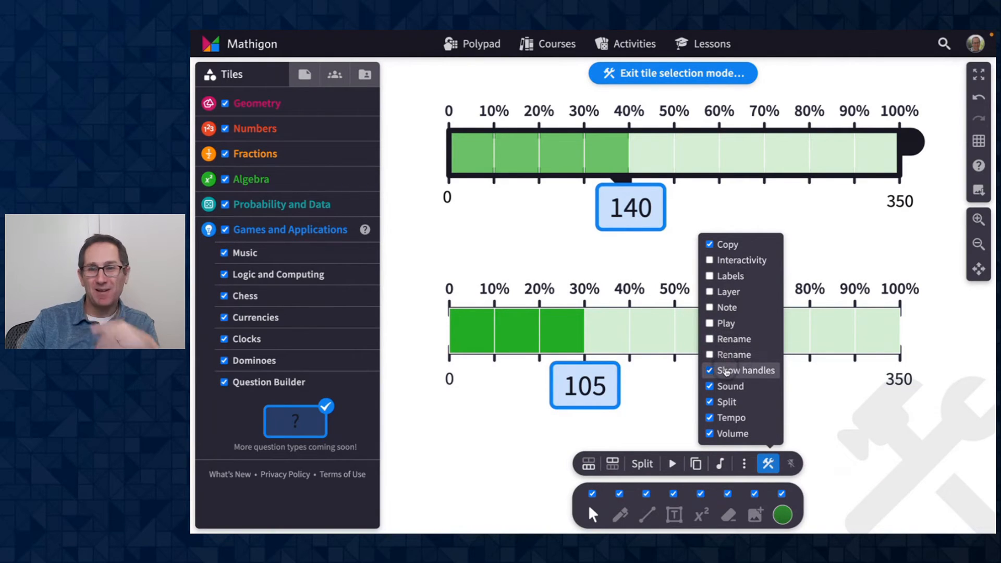
pyautogui.click(739, 372)
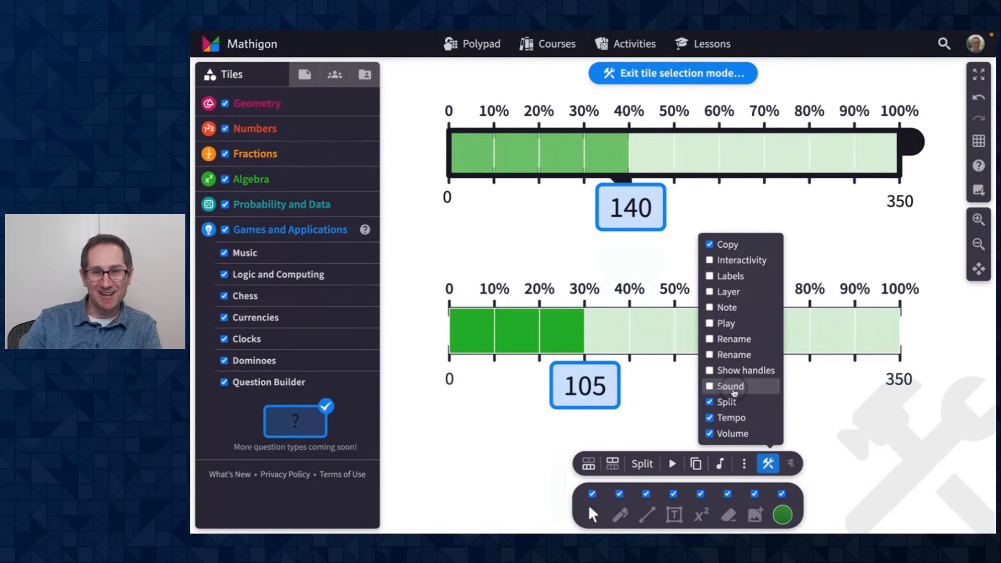
pyautogui.click(735, 423)
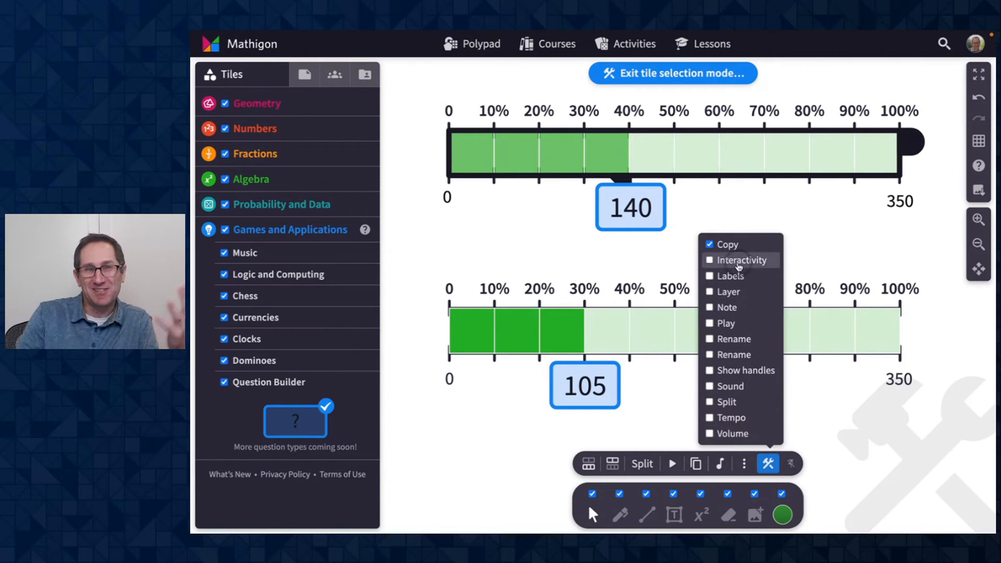
pyautogui.click(833, 405)
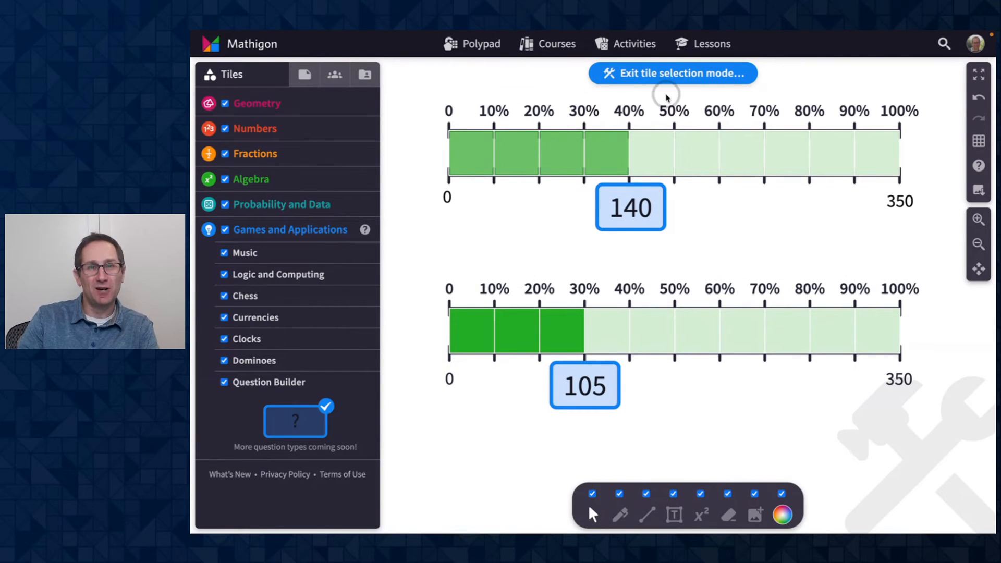
pyautogui.click(651, 76)
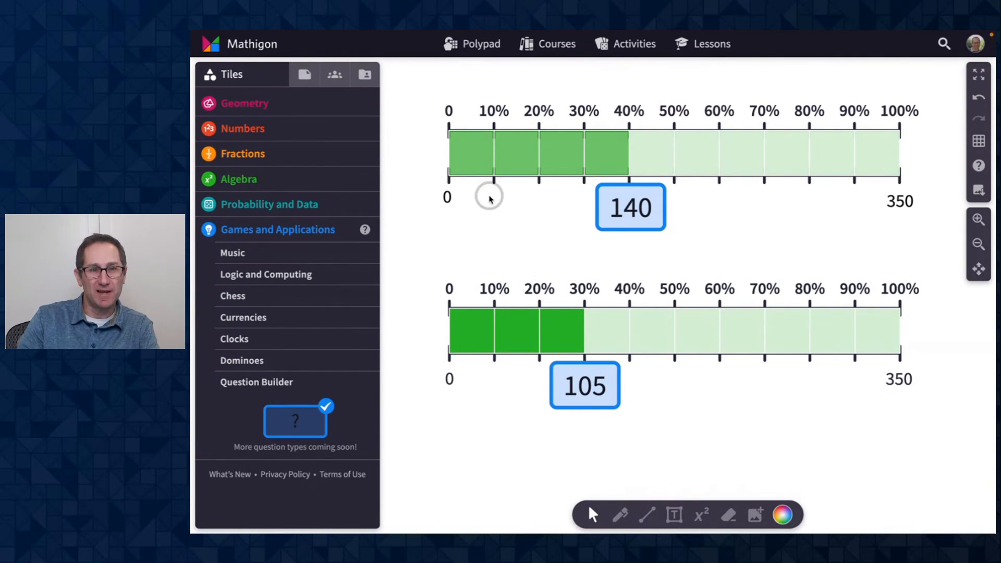
# - Check in the shared student view which actions the upper percent bar still offers
pyautogui.click(321, 81)
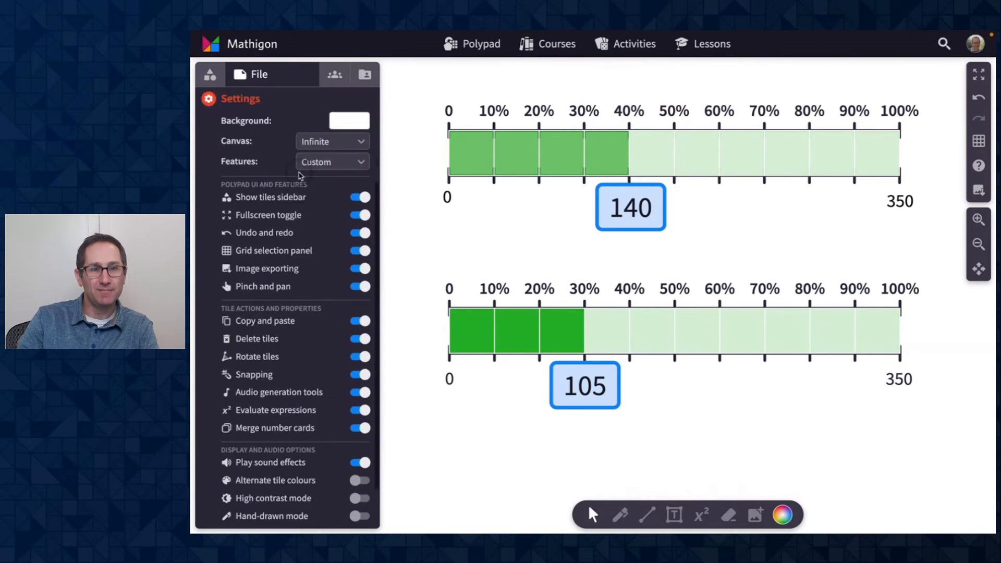
pyautogui.click(257, 126)
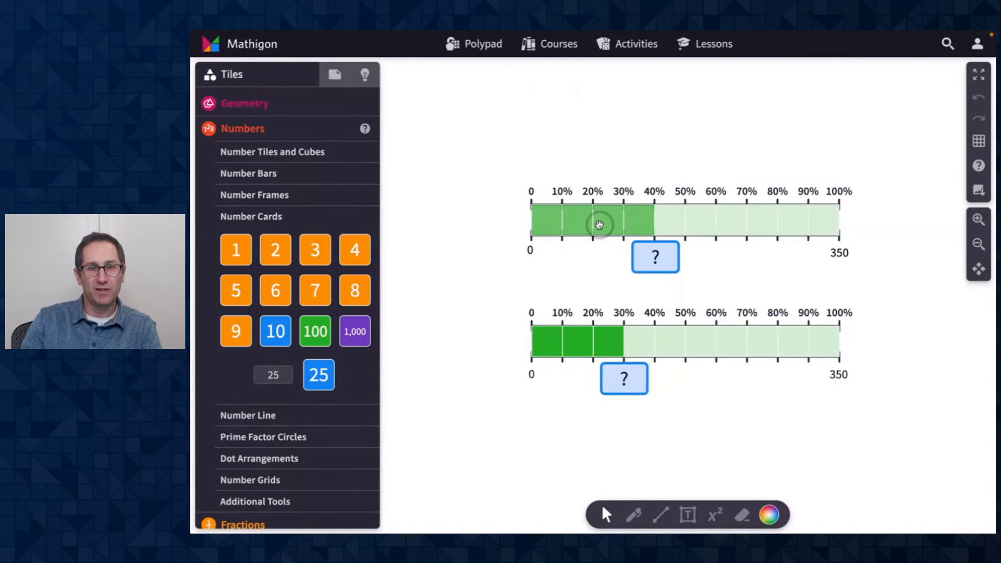
pyautogui.click(597, 219)
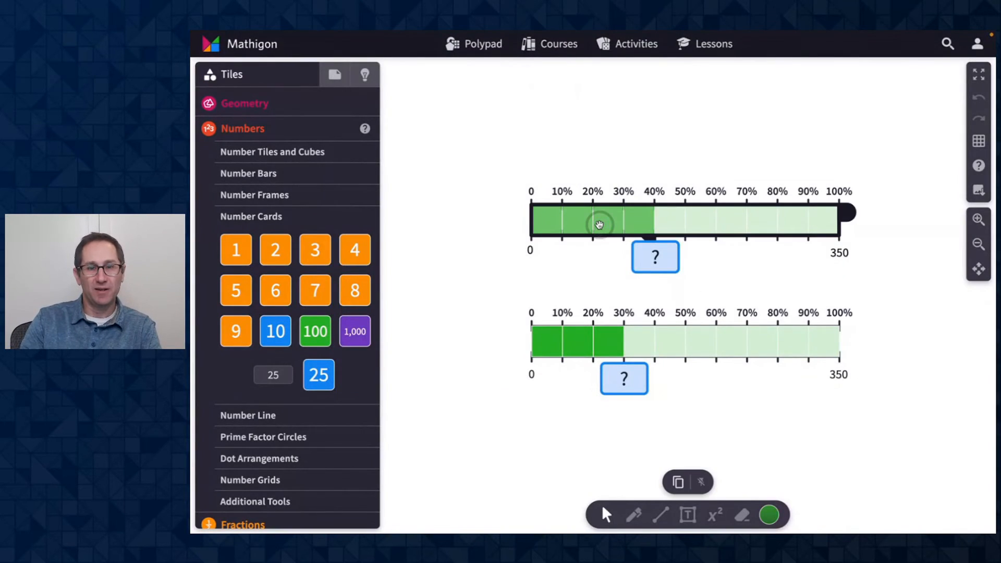
pyautogui.click(703, 483)
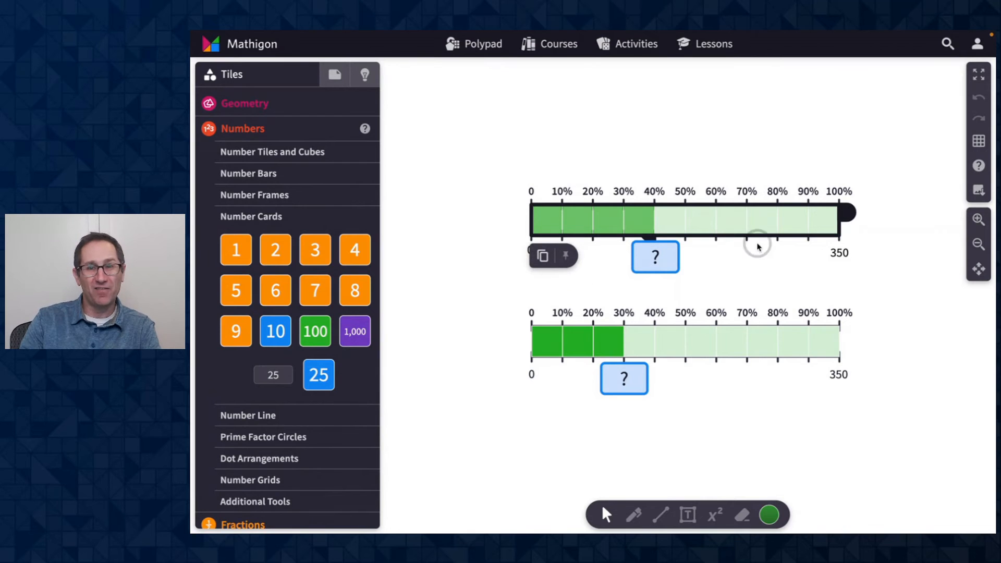
pyautogui.click(979, 220)
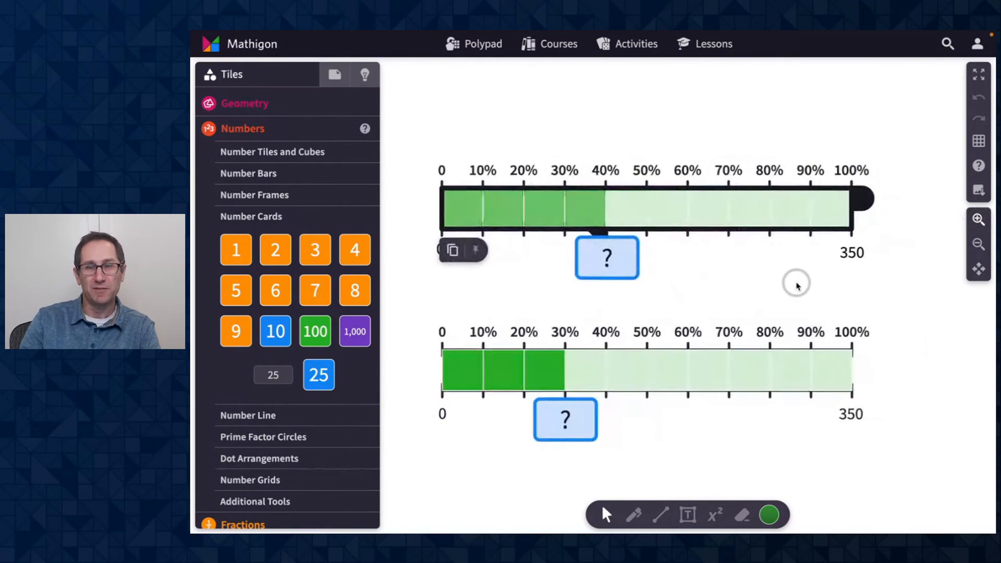
pyautogui.click(979, 220)
pyautogui.hscroll(-1, 895, 252)
pyautogui.hscroll(1, 896, 253)
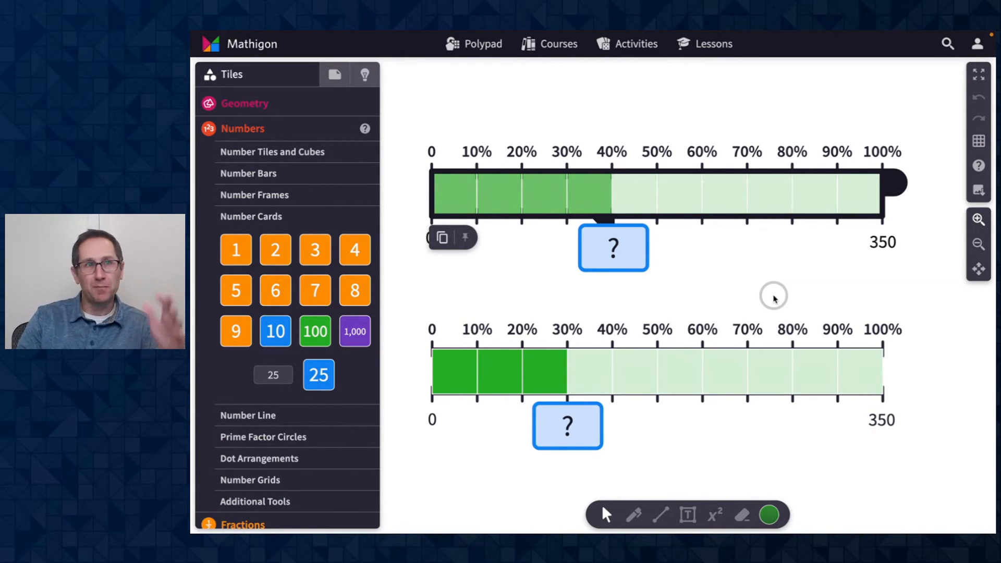
pyautogui.hotkey('ctrl', 'Left')
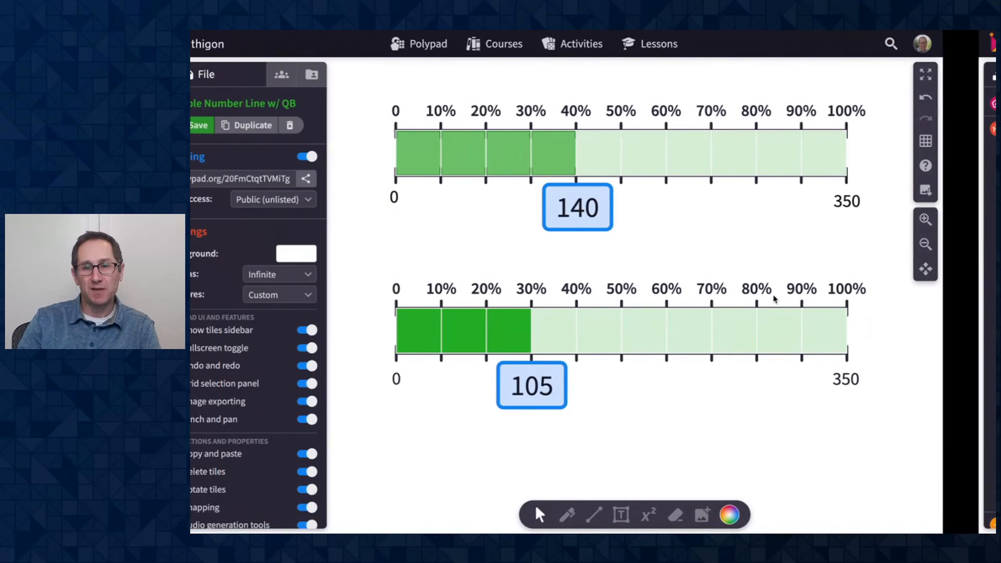
pyautogui.click(477, 411)
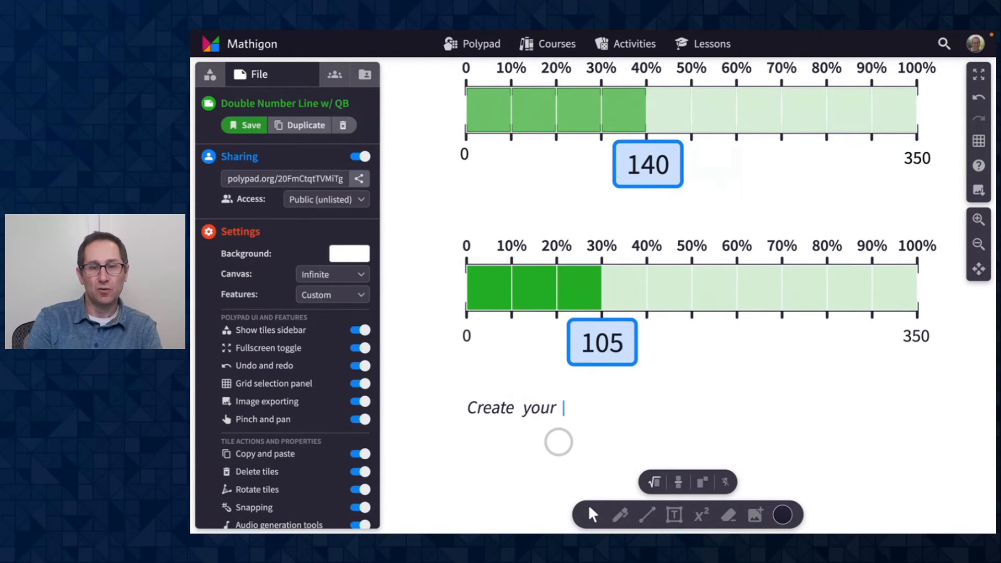
pyautogui.write('Create your w')
pyautogui.press('BackSpace')
pyautogui.write('own')
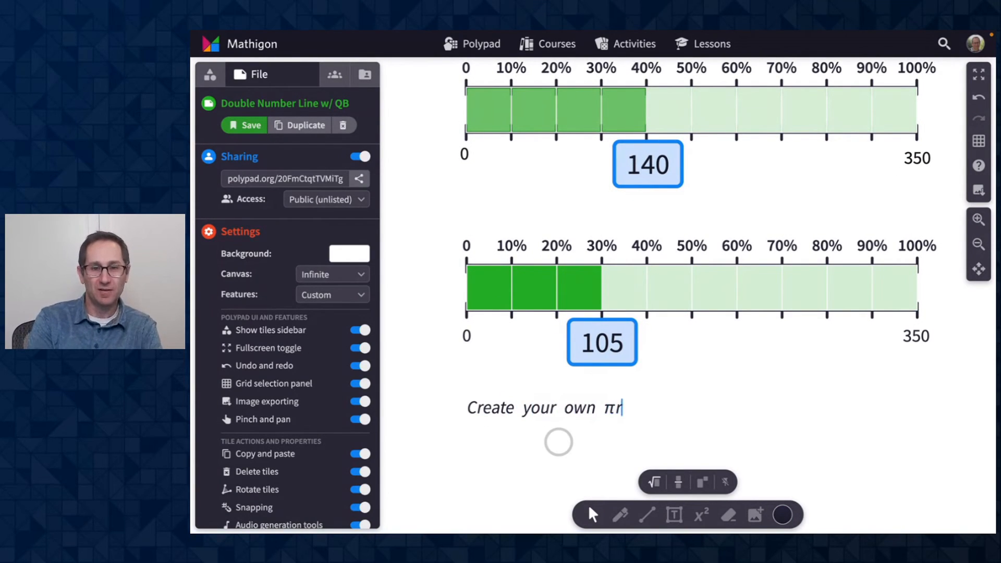
pyautogui.click(561, 425)
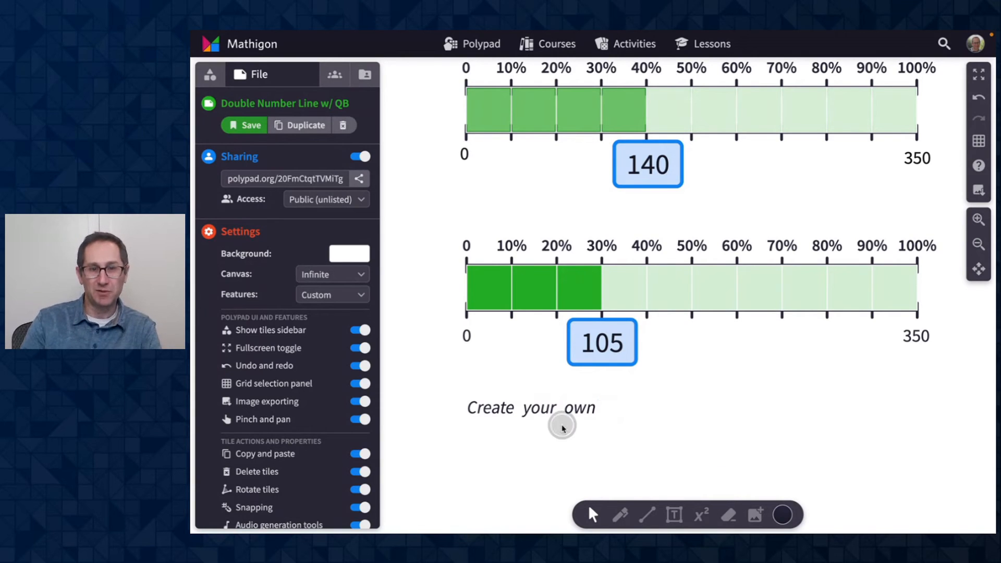
pyautogui.click(535, 408)
pyautogui.press('Delete')
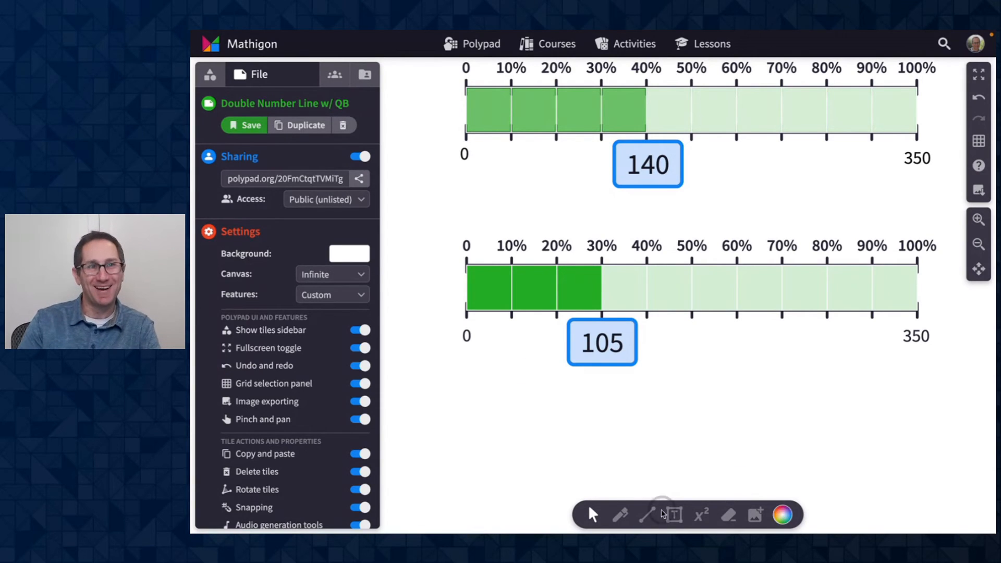
# - Add a text box below the models reading "Create your own visual of 70% of 400"
pyautogui.click(674, 515)
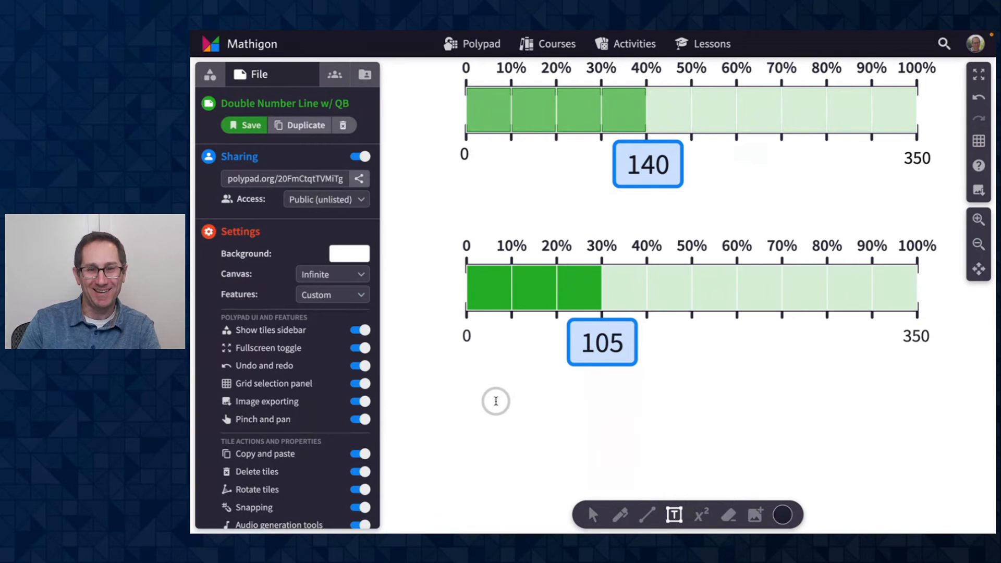
pyautogui.click(496, 400)
pyautogui.write('Create your wo')
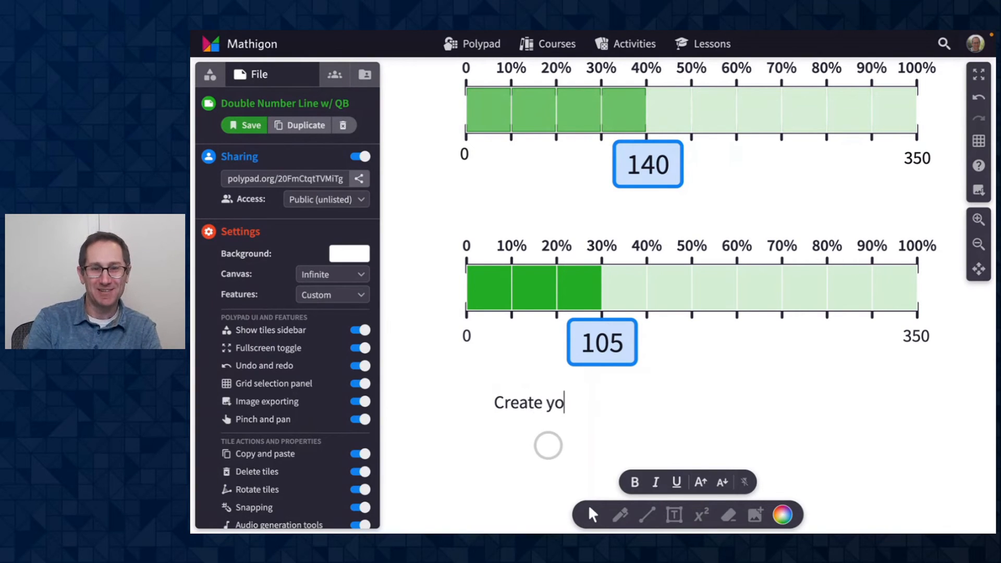
pyautogui.press('BackSpace')
pyautogui.write('own')
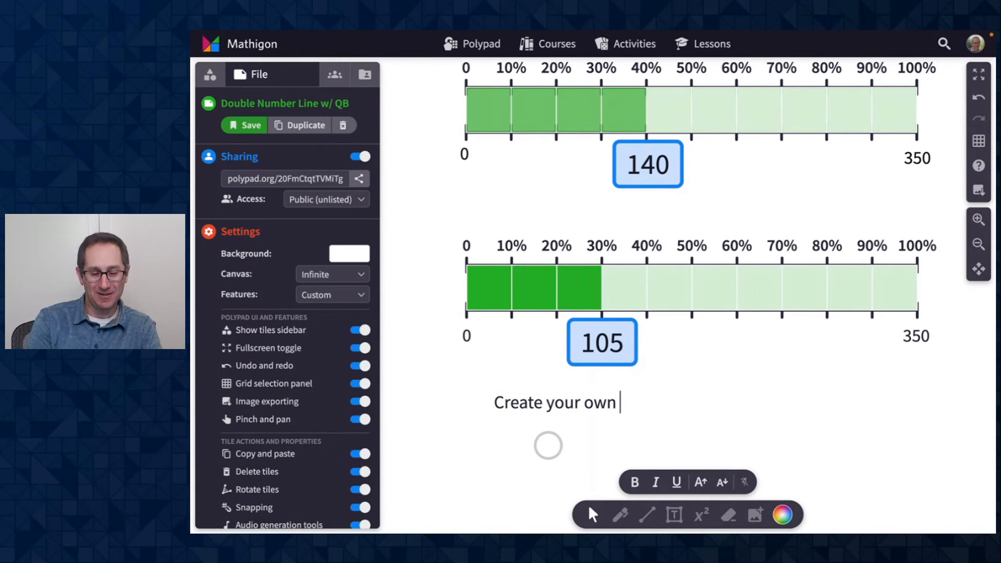
pyautogui.write(' visual')
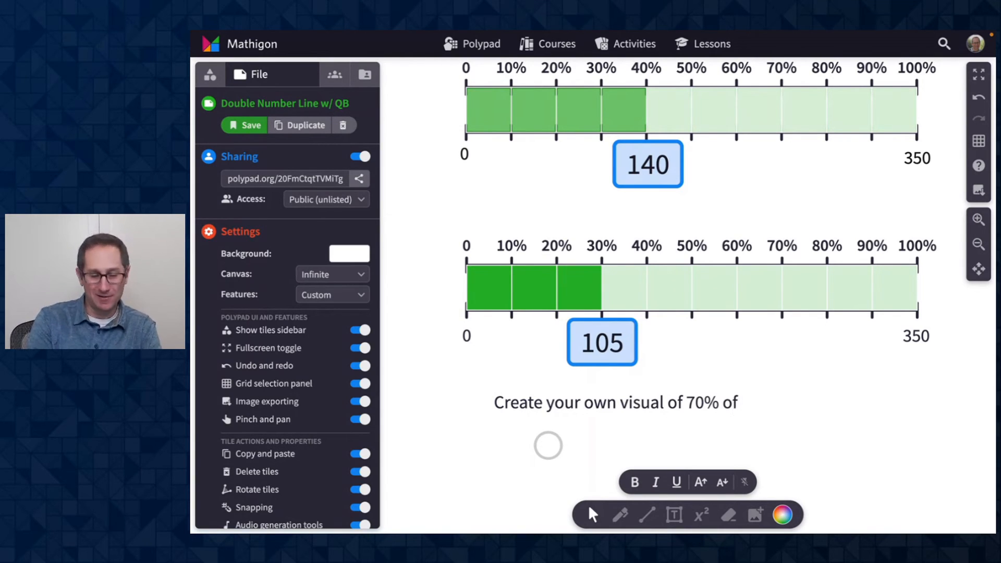
pyautogui.write('of 70% of 400')
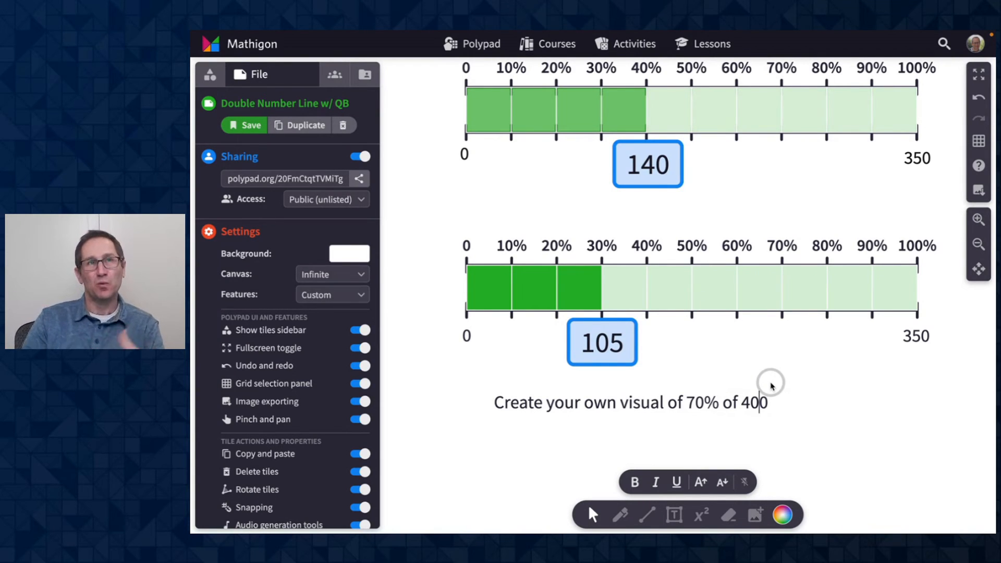
pyautogui.scroll(3, 771, 384)
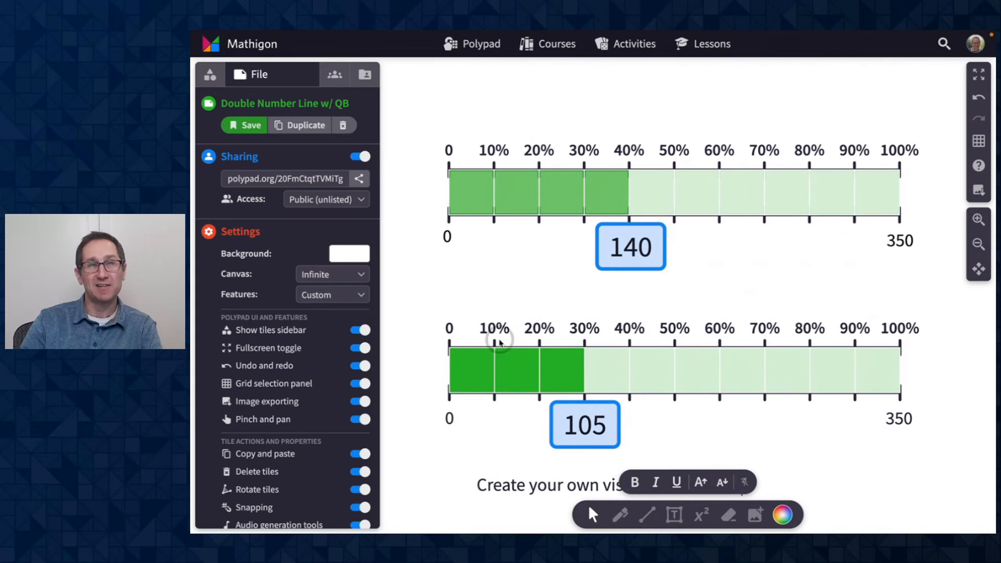
pyautogui.scroll(-2, 588, 350)
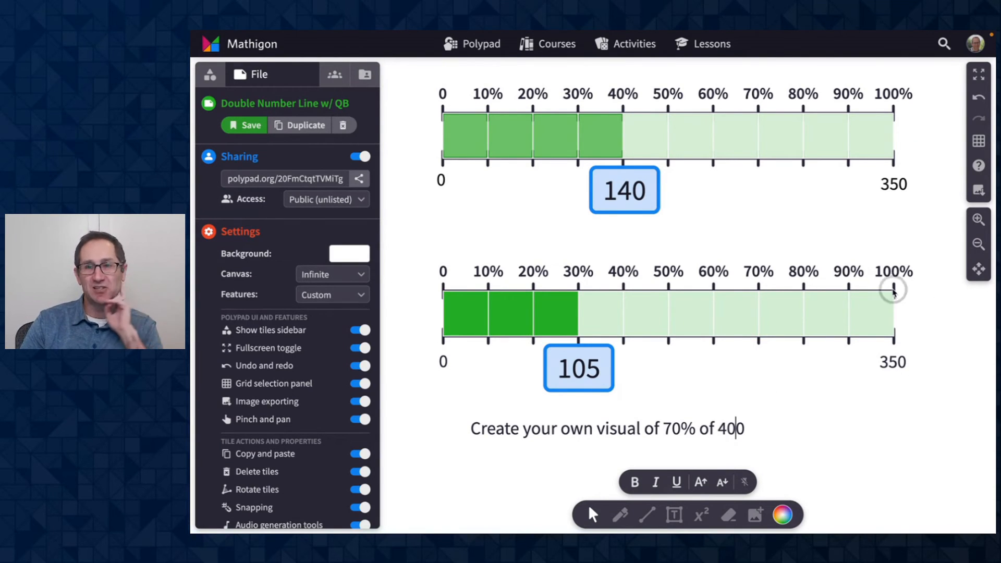
pyautogui.scroll(-1, 836, 312)
pyautogui.click(836, 312)
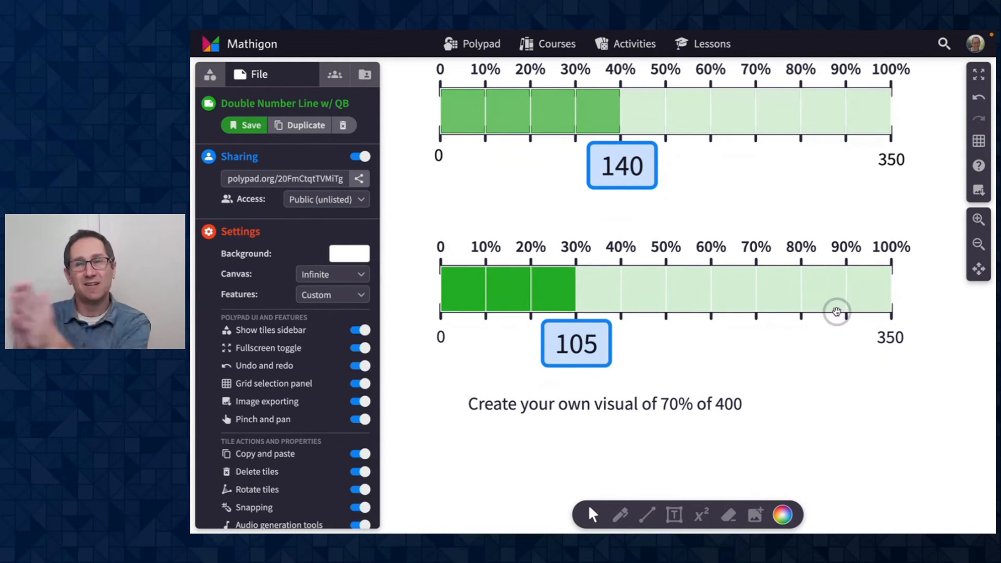
# - Enter hidden/locked tile editing and extend the lower number line to 150%
pyautogui.click(979, 244)
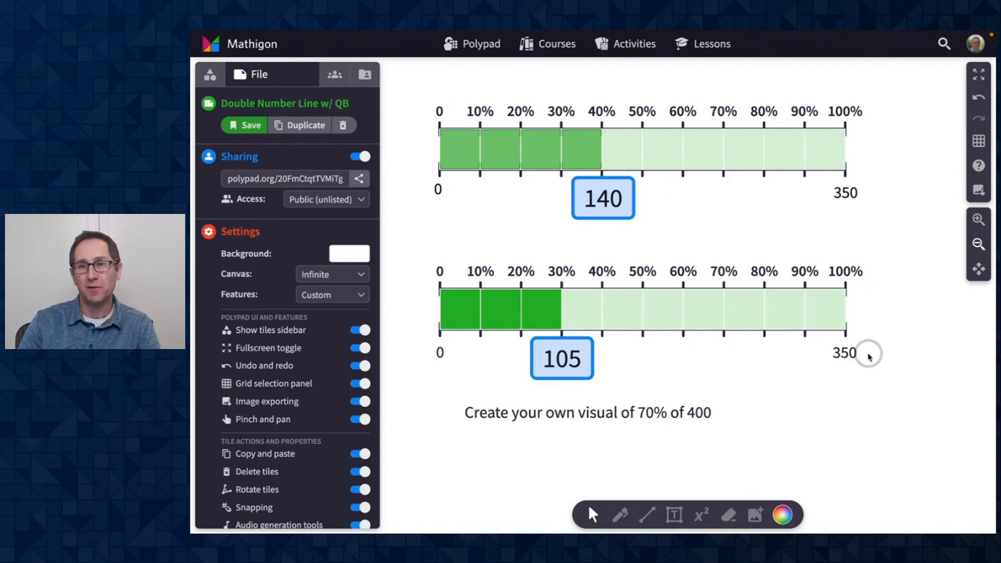
pyautogui.scroll(-1, 869, 357)
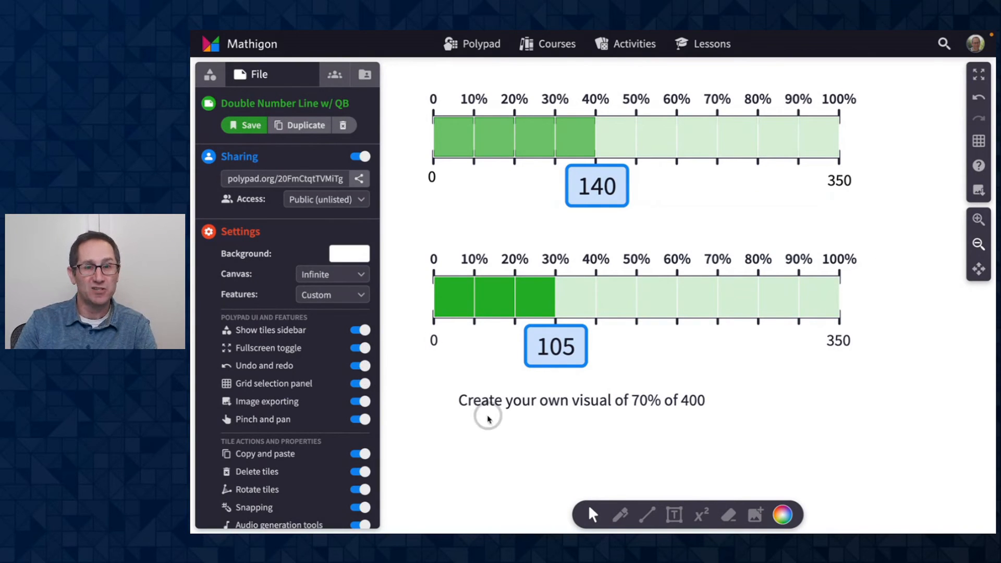
pyautogui.click(515, 405)
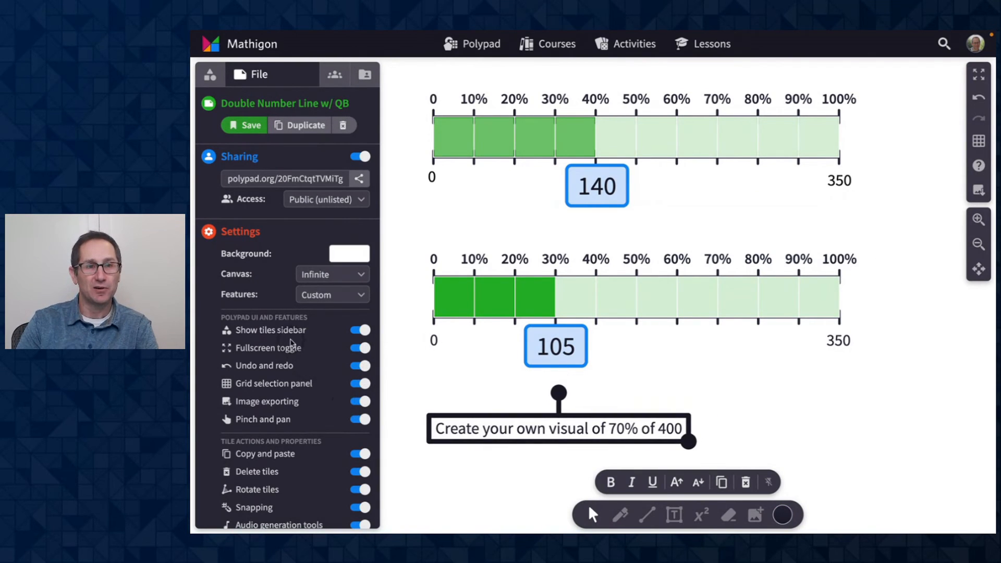
pyautogui.scroll(-2, 291, 346)
pyautogui.scroll(-2, 292, 343)
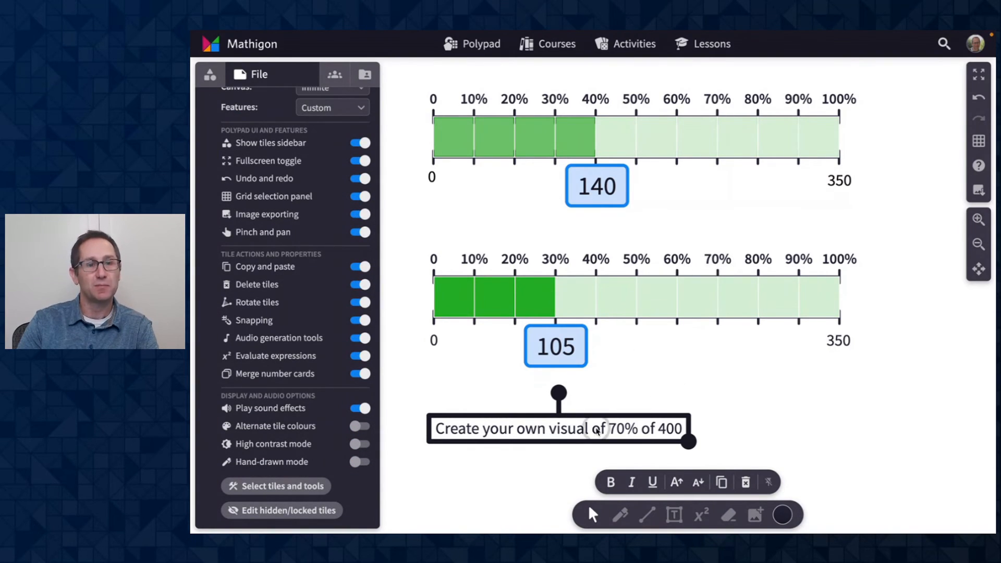
pyautogui.click(300, 510)
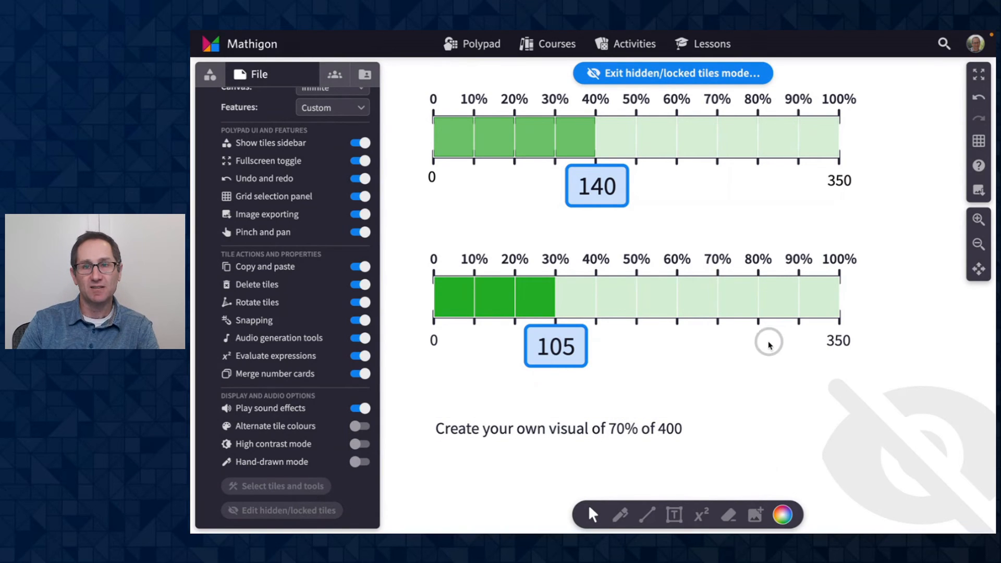
pyautogui.click(777, 281)
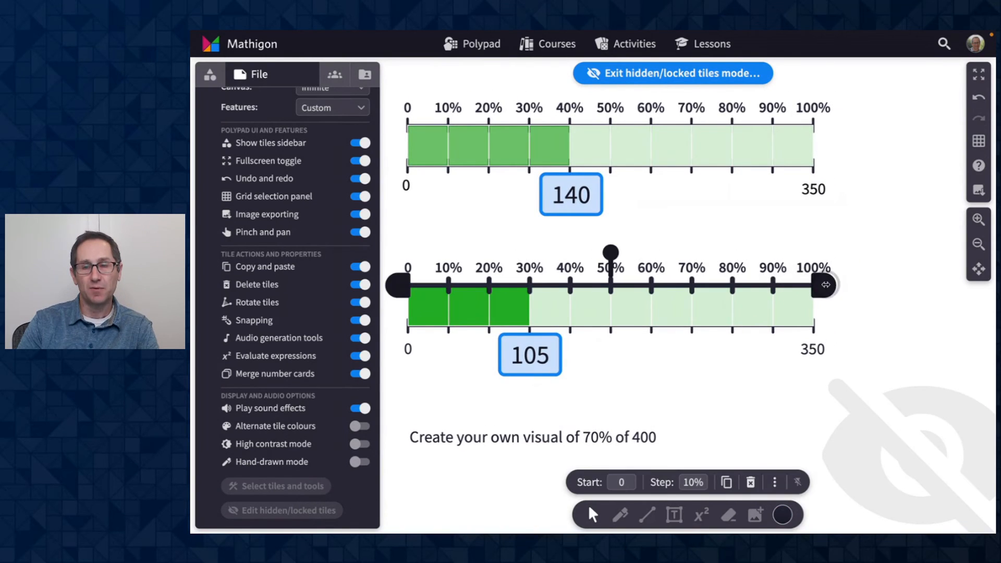
pyautogui.moveTo(826, 284); pyautogui.dragTo(943, 287)
pyautogui.click(983, 245)
pyautogui.click(977, 252)
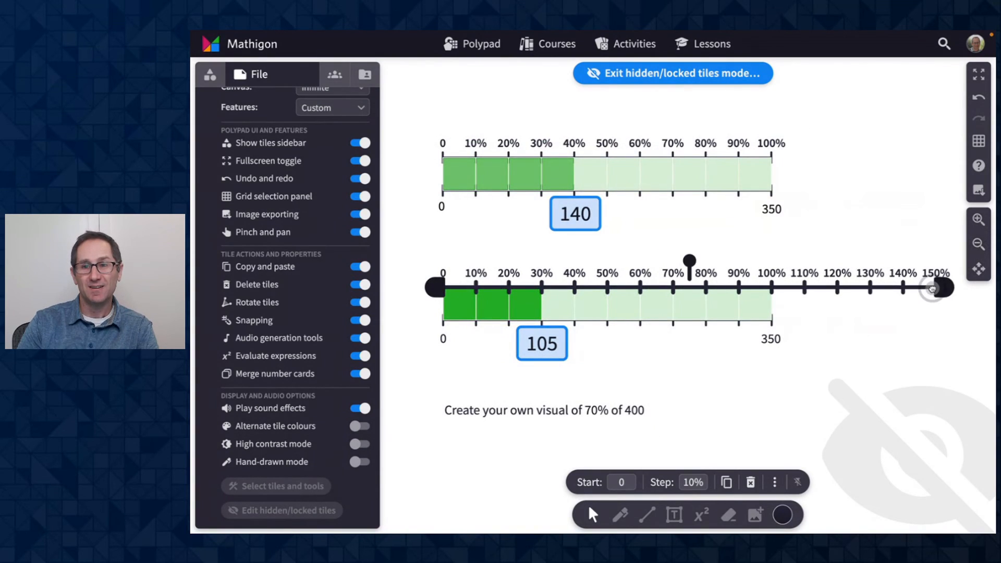
pyautogui.click(632, 338)
# - Stretch the lower percent bar to 150% to match the number line, and exit locked-tile editing
pyautogui.moveTo(773, 320); pyautogui.dragTo(938, 317)
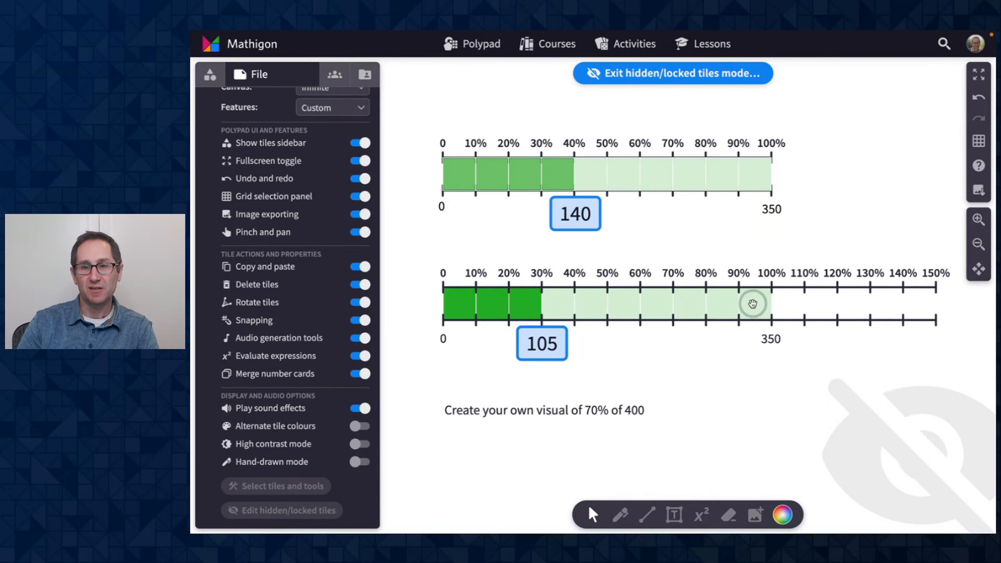
pyautogui.moveTo(772, 303); pyautogui.dragTo(933, 294)
pyautogui.click(452, 373)
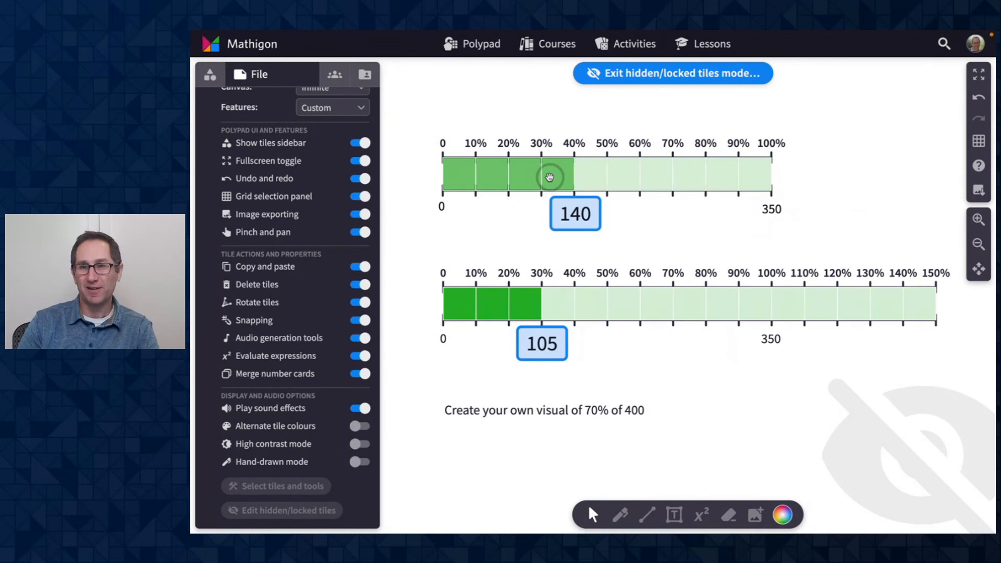
pyautogui.click(656, 74)
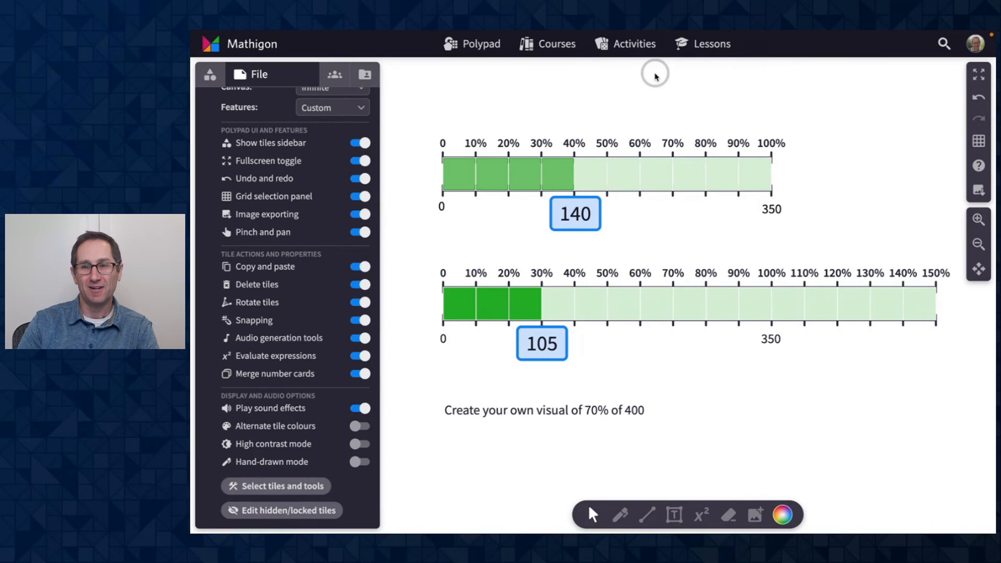
# - Add a question box with answer 490 below the 150% mark of the lower number line
pyautogui.click(209, 74)
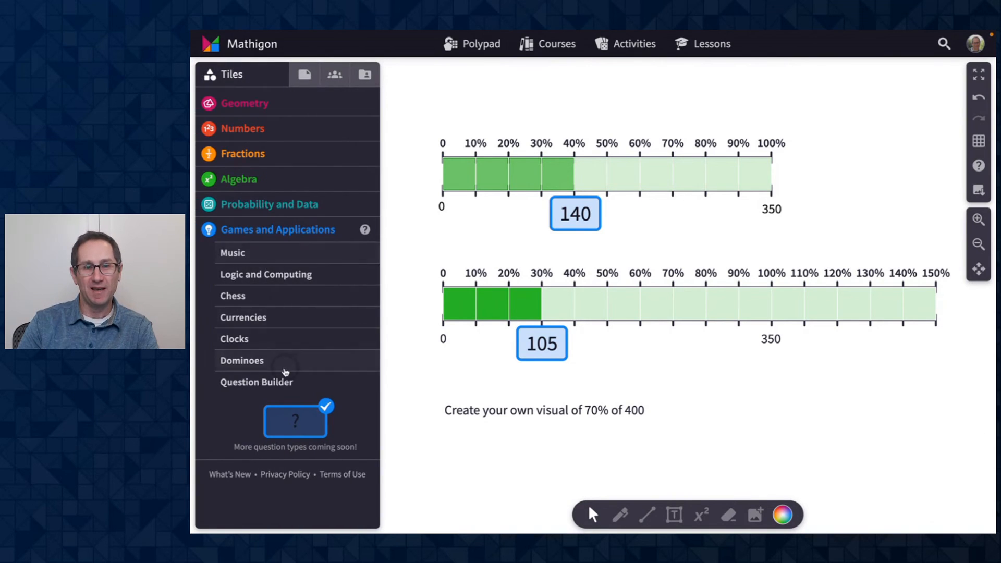
pyautogui.moveTo(293, 419); pyautogui.dragTo(904, 344)
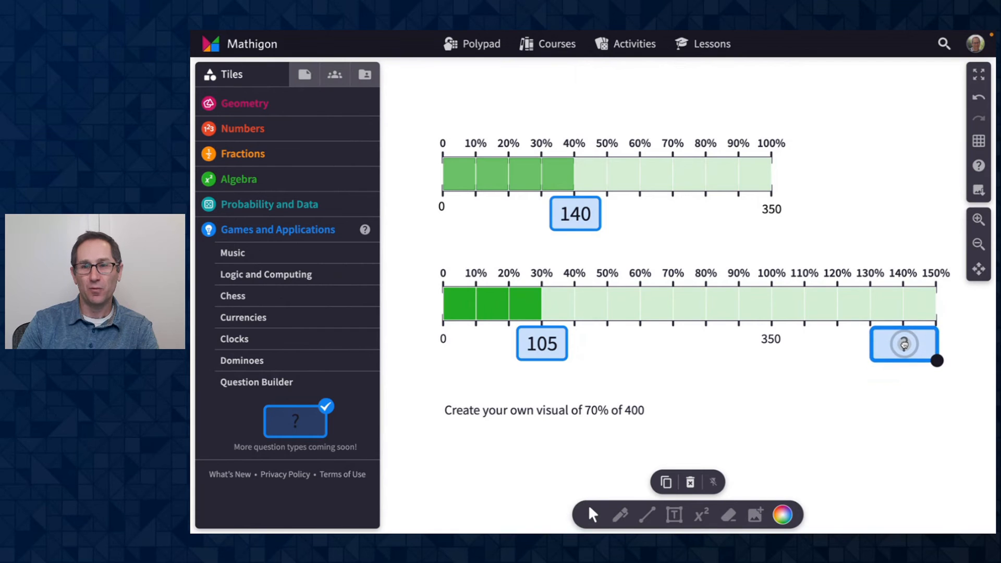
pyautogui.click(841, 397)
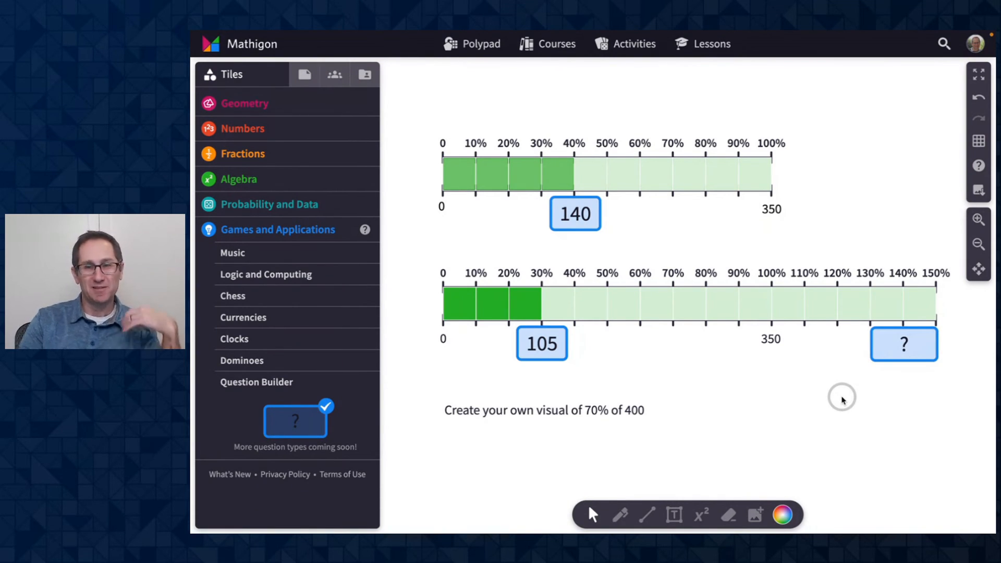
pyautogui.click(905, 343)
pyautogui.write('490')
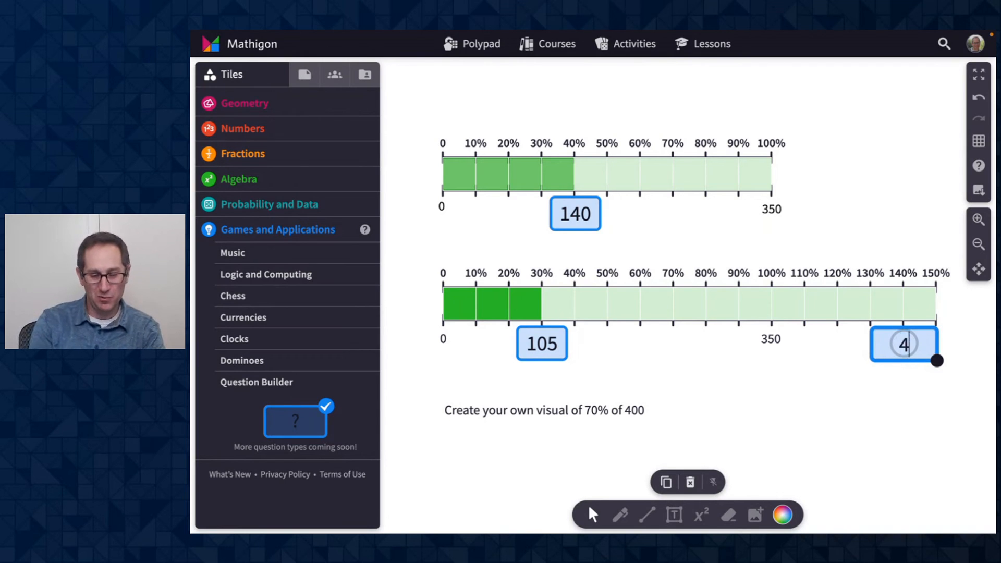
pyautogui.click(904, 386)
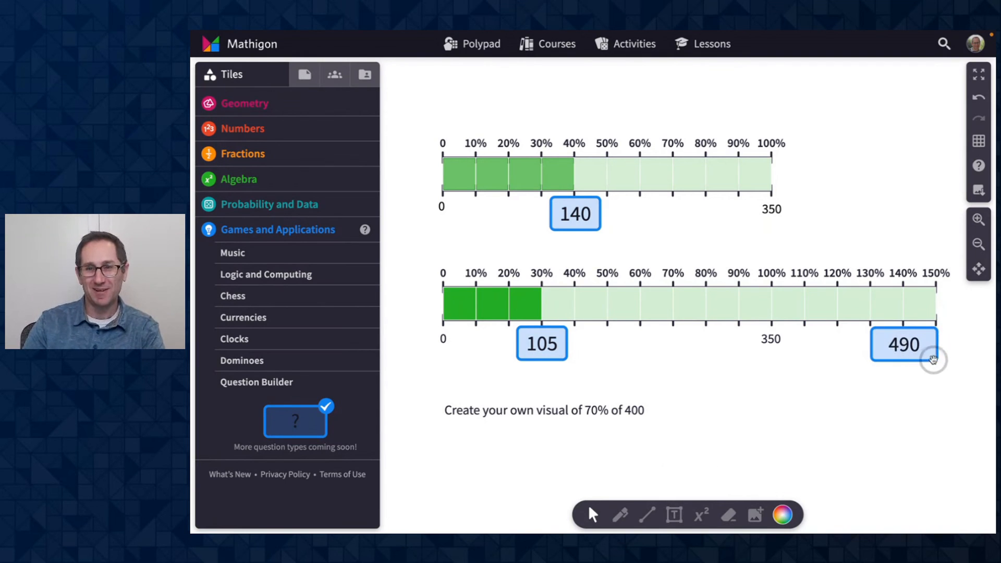
pyautogui.click(936, 359)
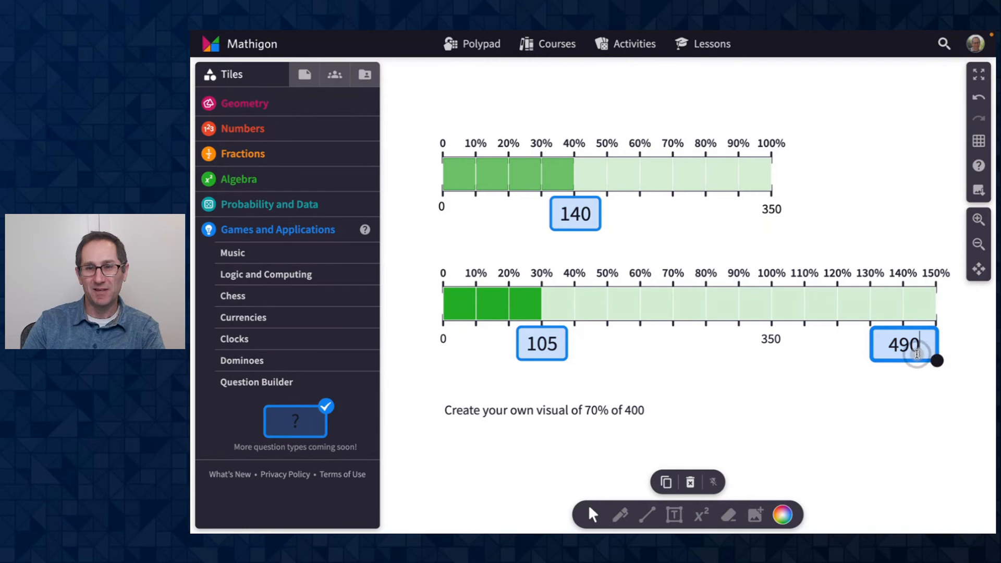
pyautogui.click(947, 346)
pyautogui.moveTo(939, 348); pyautogui.dragTo(917, 330)
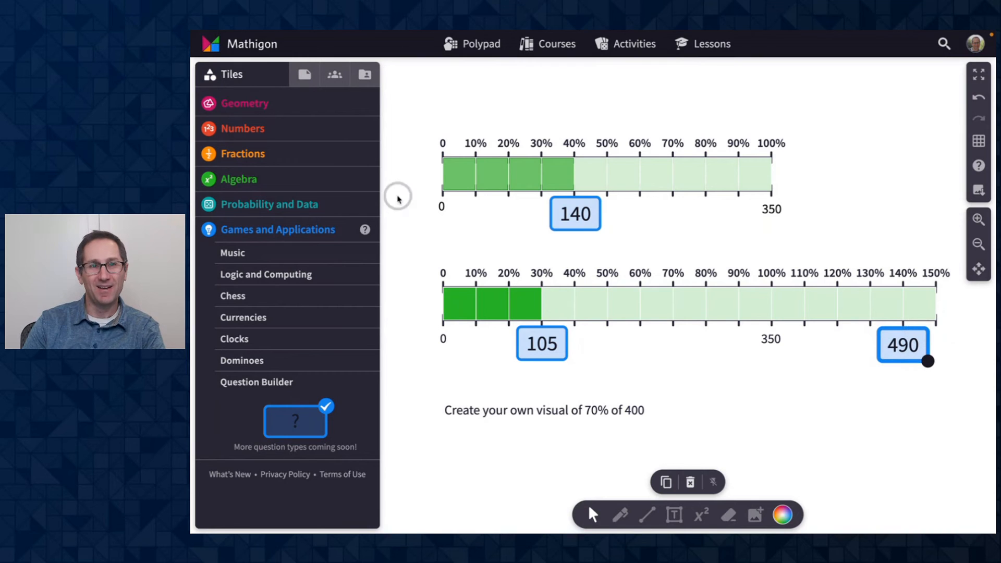
# - Save the Polypad and copy its share link
pyautogui.click(306, 74)
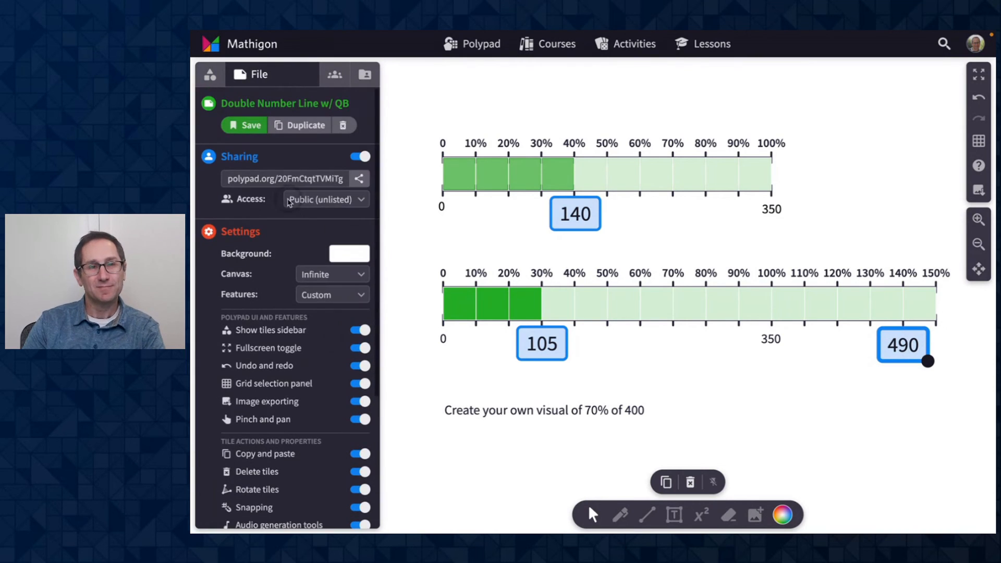
pyautogui.click(240, 127)
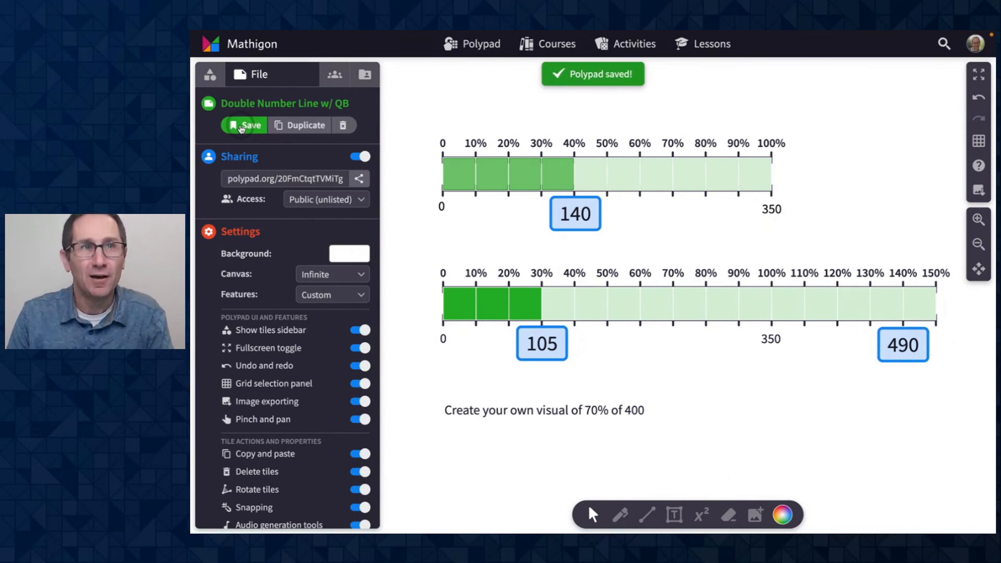
pyautogui.click(273, 179)
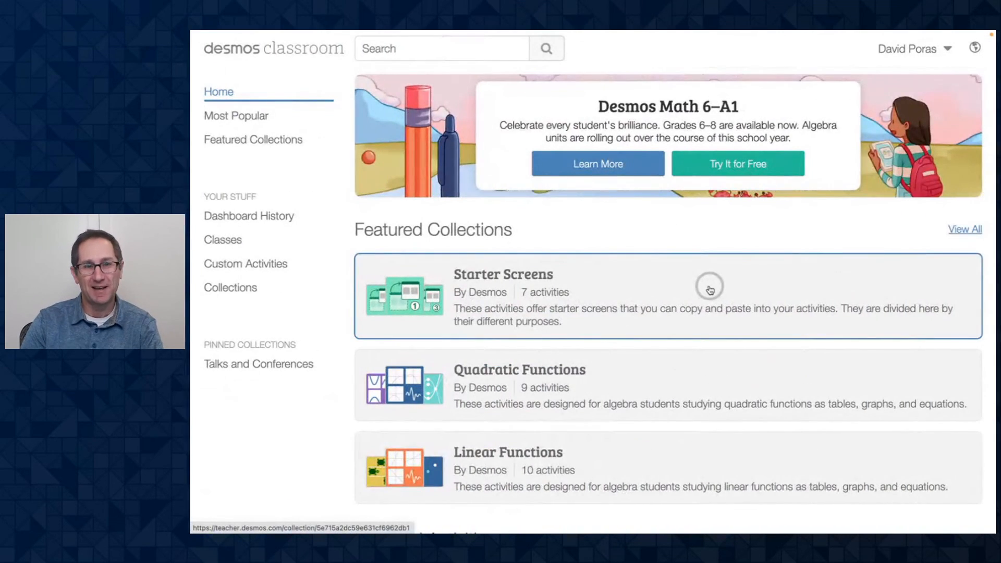
# - Switch to Desmos Classroom and create a new custom activity named "Percent Number Line"
pyautogui.click(272, 268)
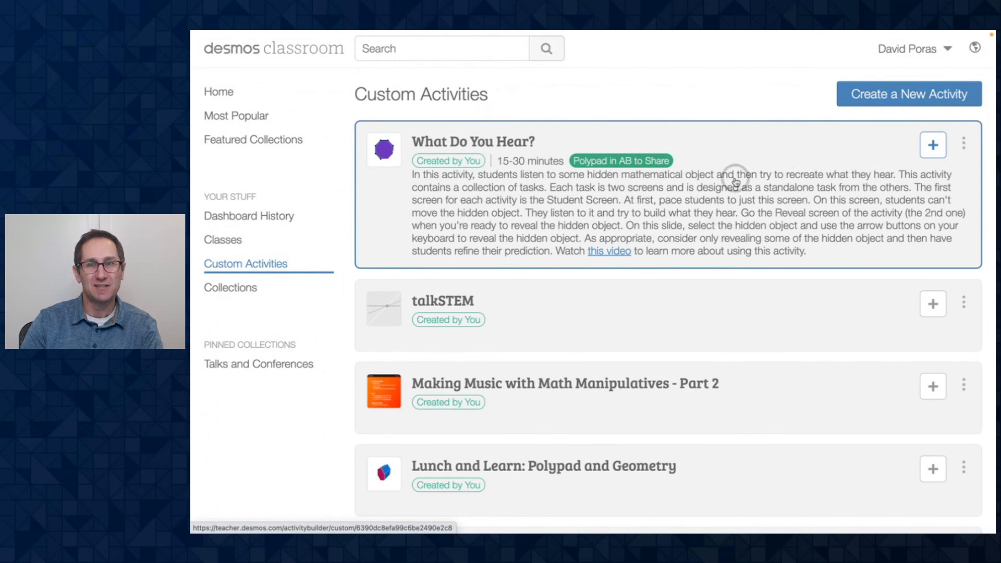
pyautogui.click(887, 104)
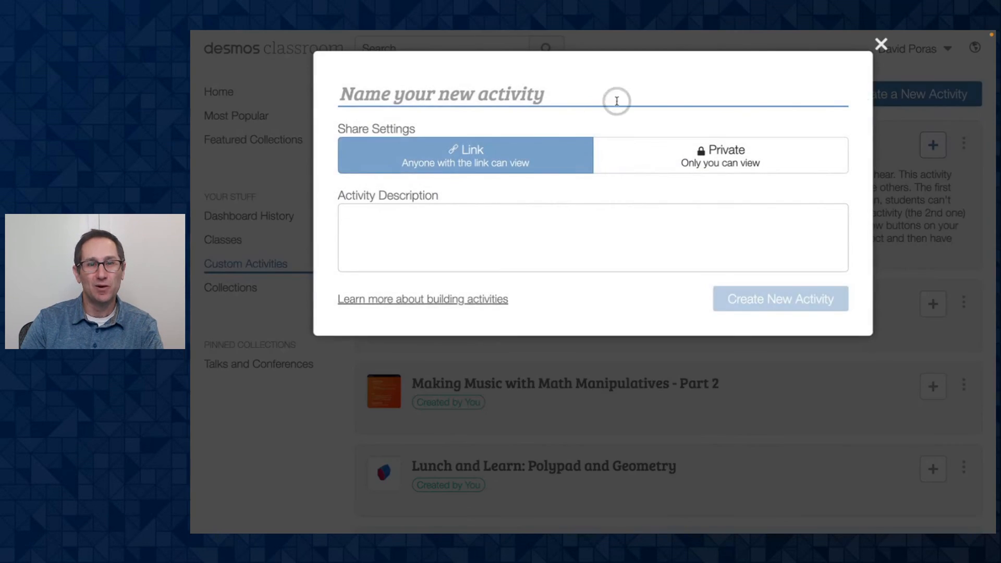
pyautogui.write('Percen')
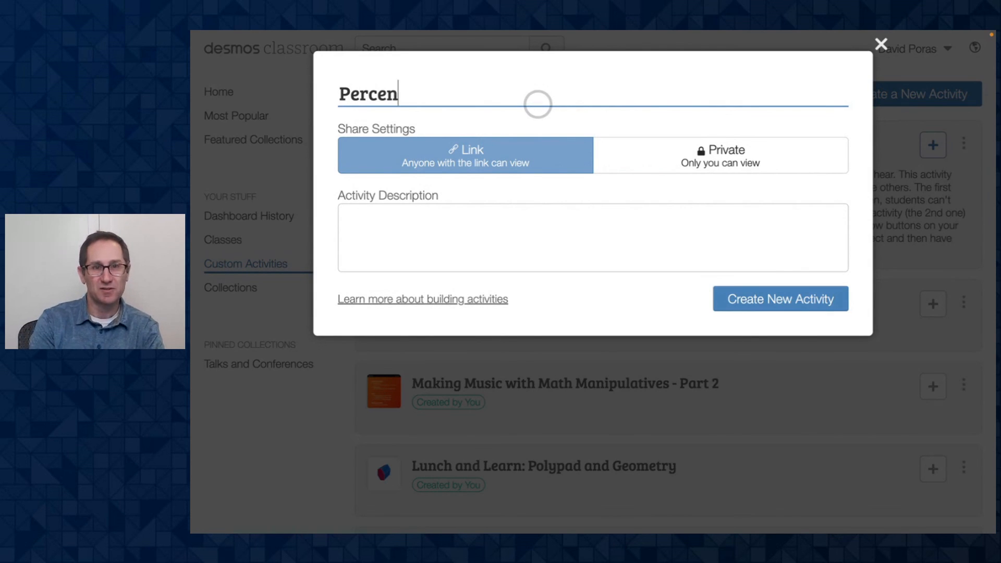
pyautogui.write('t Number Line')
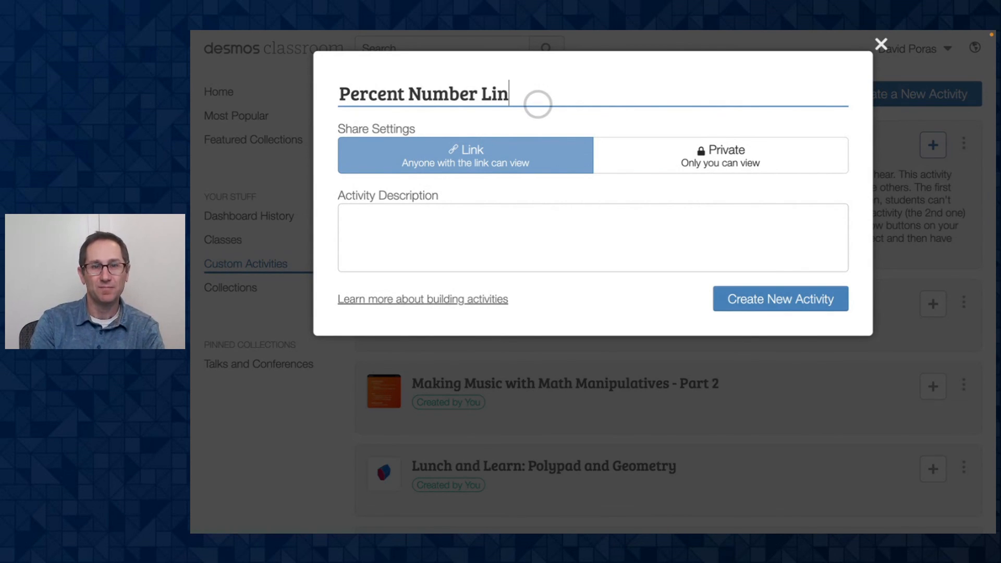
pyautogui.click(752, 300)
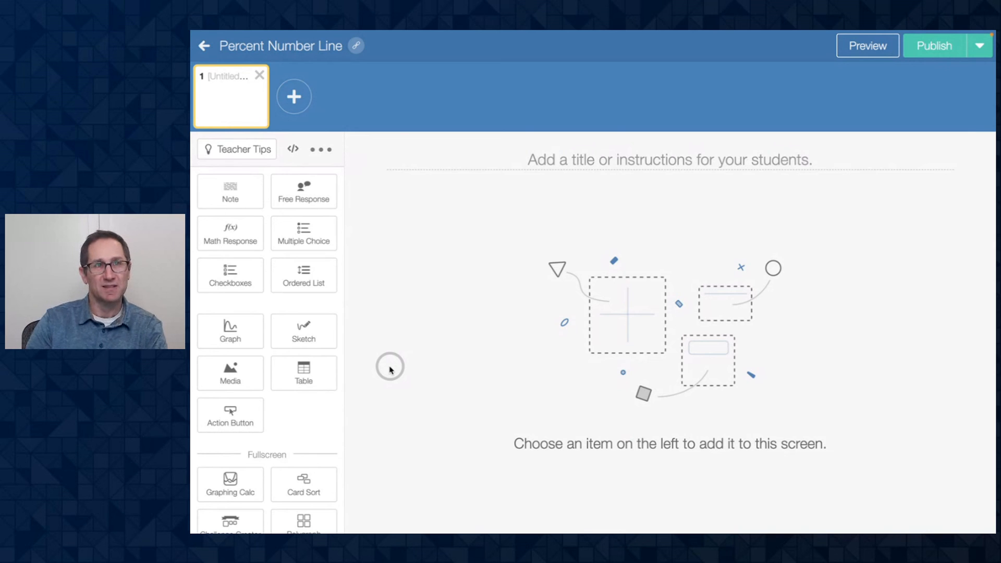
# - Add a Polypad component to the first screen and paste the copied Polypad link into it
pyautogui.scroll(-1, 302, 367)
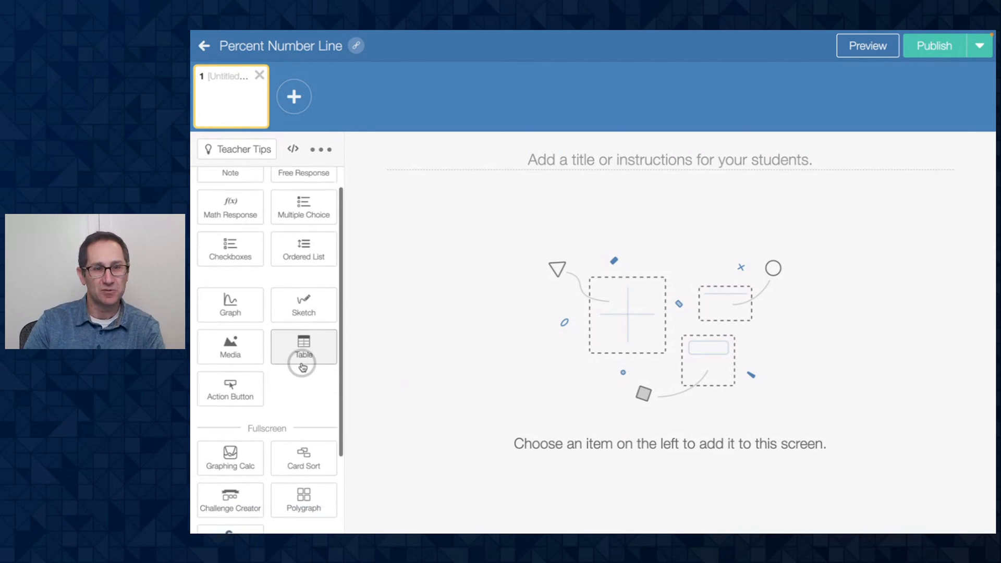
pyautogui.scroll(-4, 303, 365)
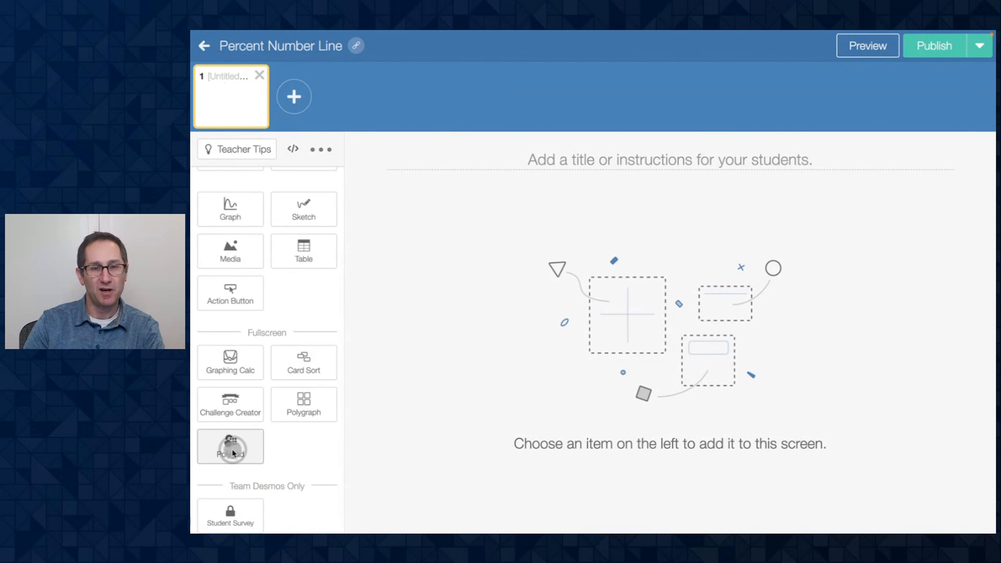
pyautogui.click(233, 452)
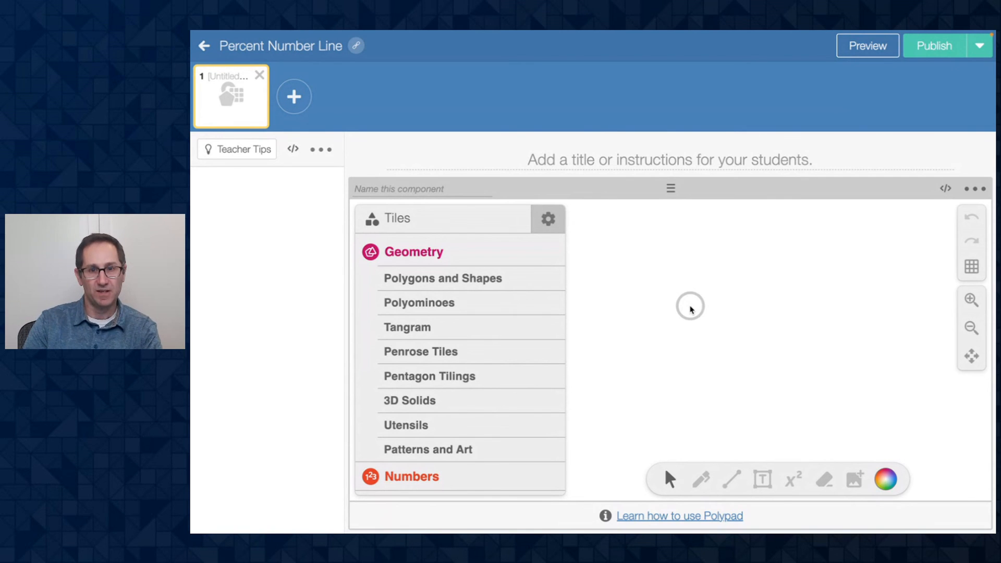
pyautogui.press('super+v')
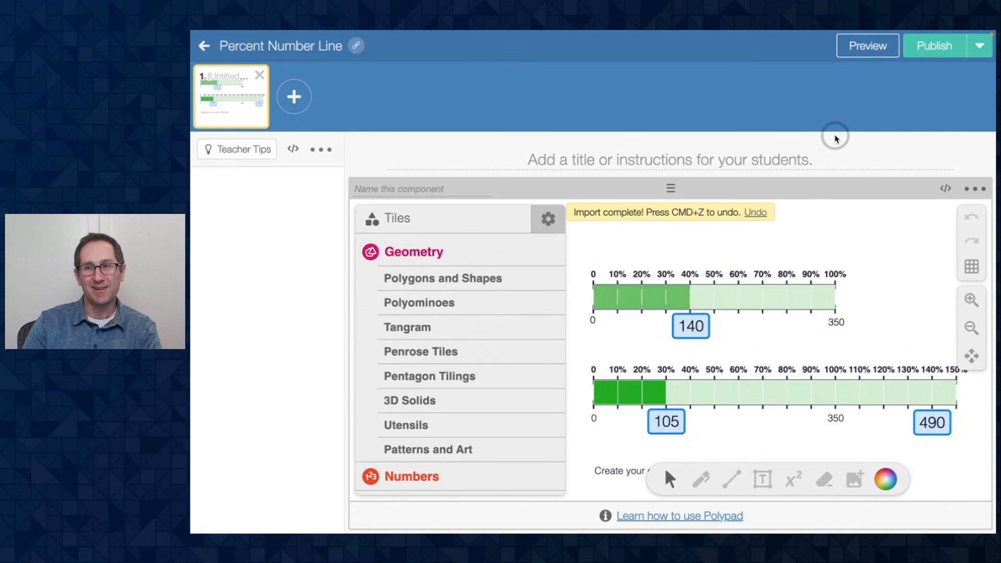
# - Preview the student screen of the activity, then return to the Polypad
pyautogui.click(865, 47)
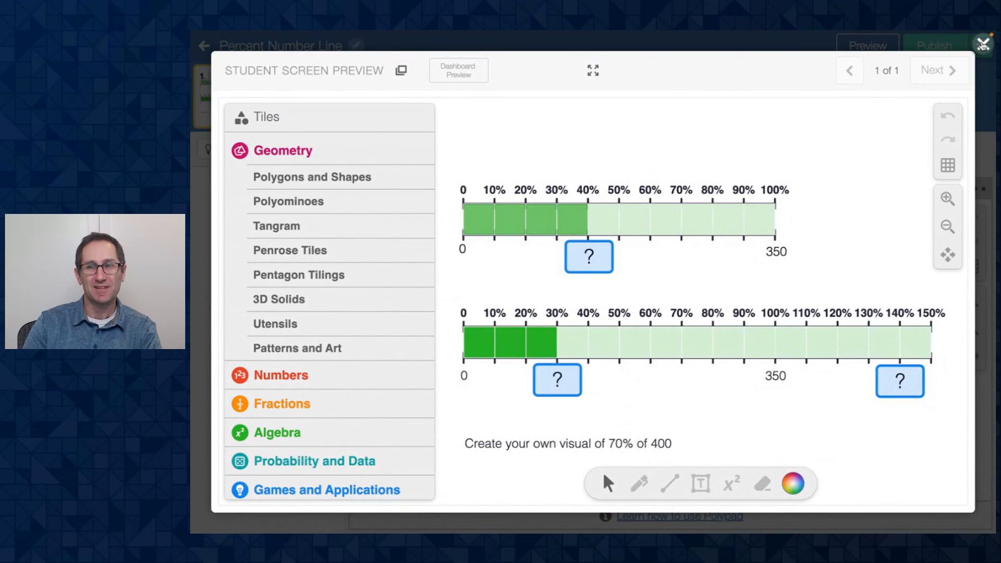
pyautogui.click(983, 44)
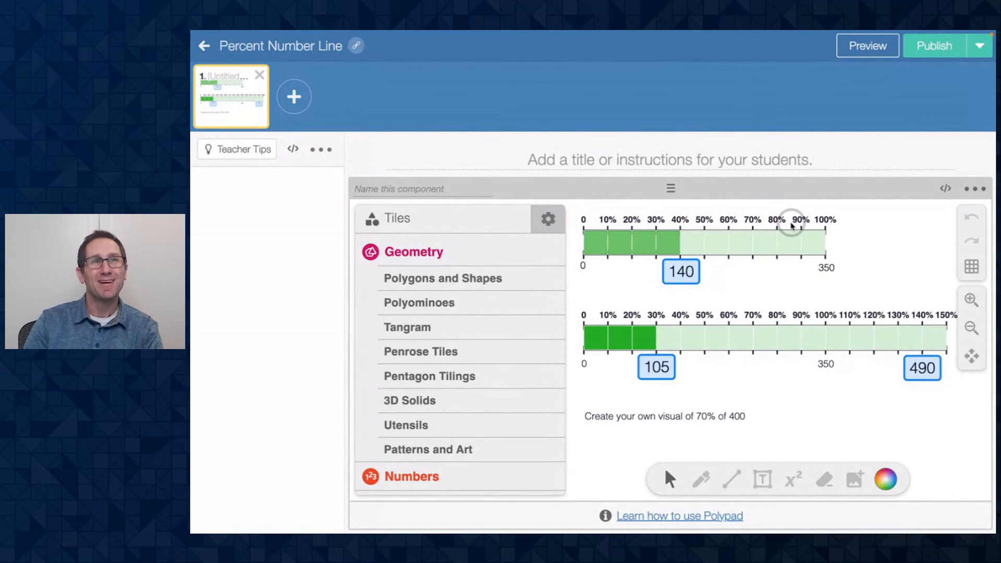
pyautogui.hotkey('ctrl', 'Left')
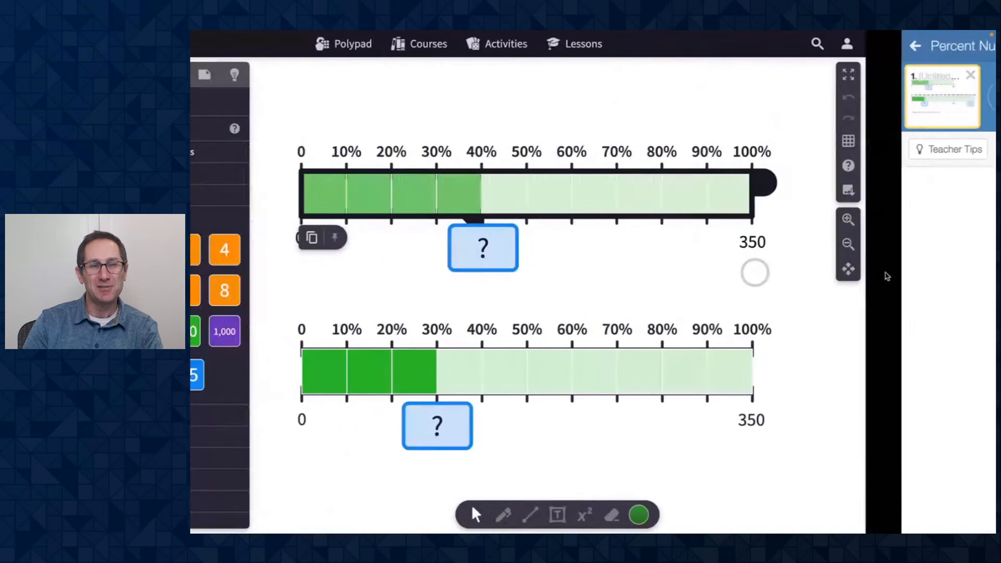
pyautogui.hotkey('ctrl', 'Left')
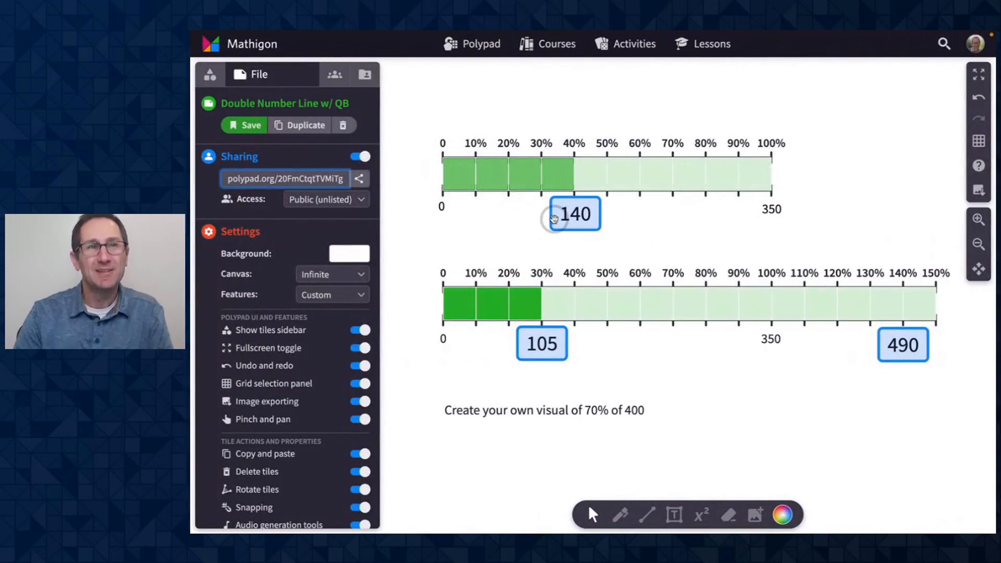